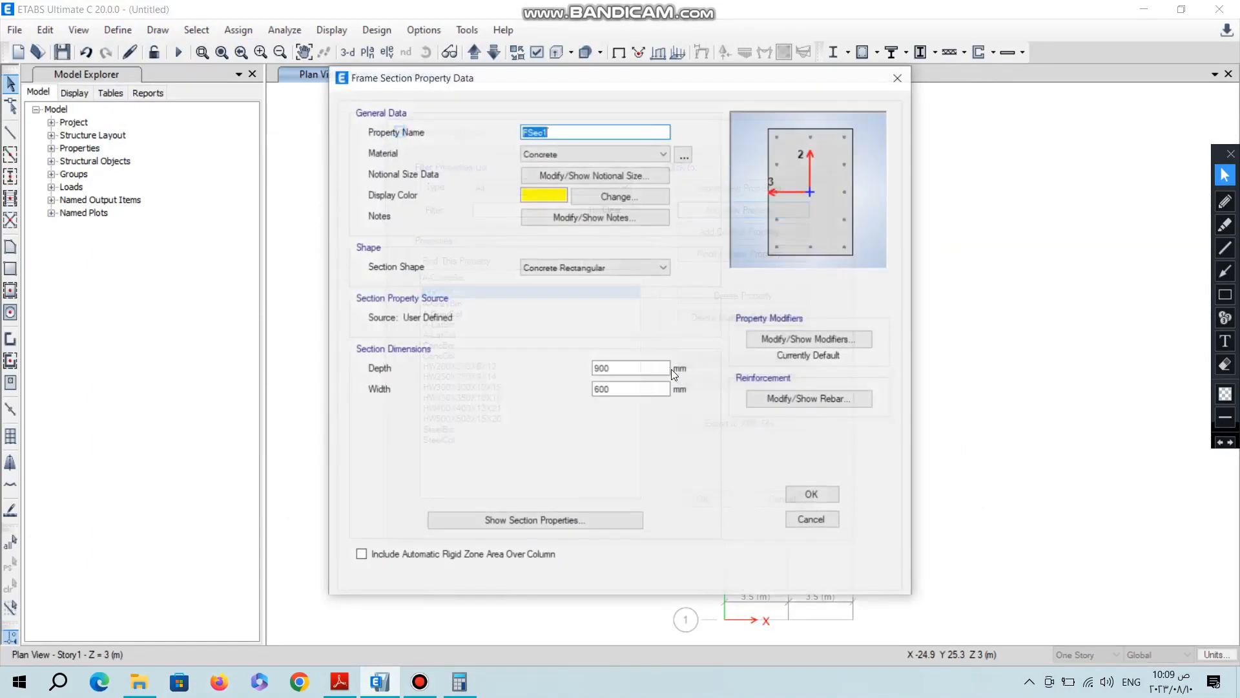
Set the concrete section's depth to 700 mm and width to 300 mm, with automatic rigid zone and M3 Design Only (Beam) reinforcement
double_click(631, 368)
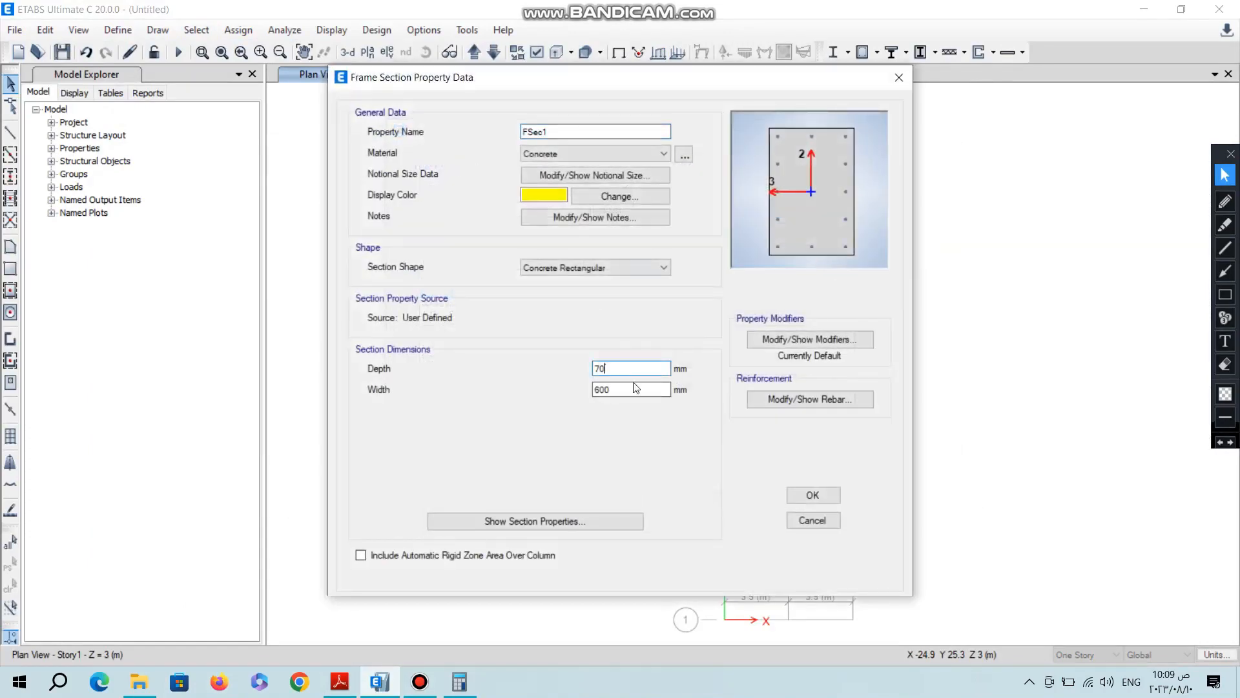
double_click(633, 384)
type("300")
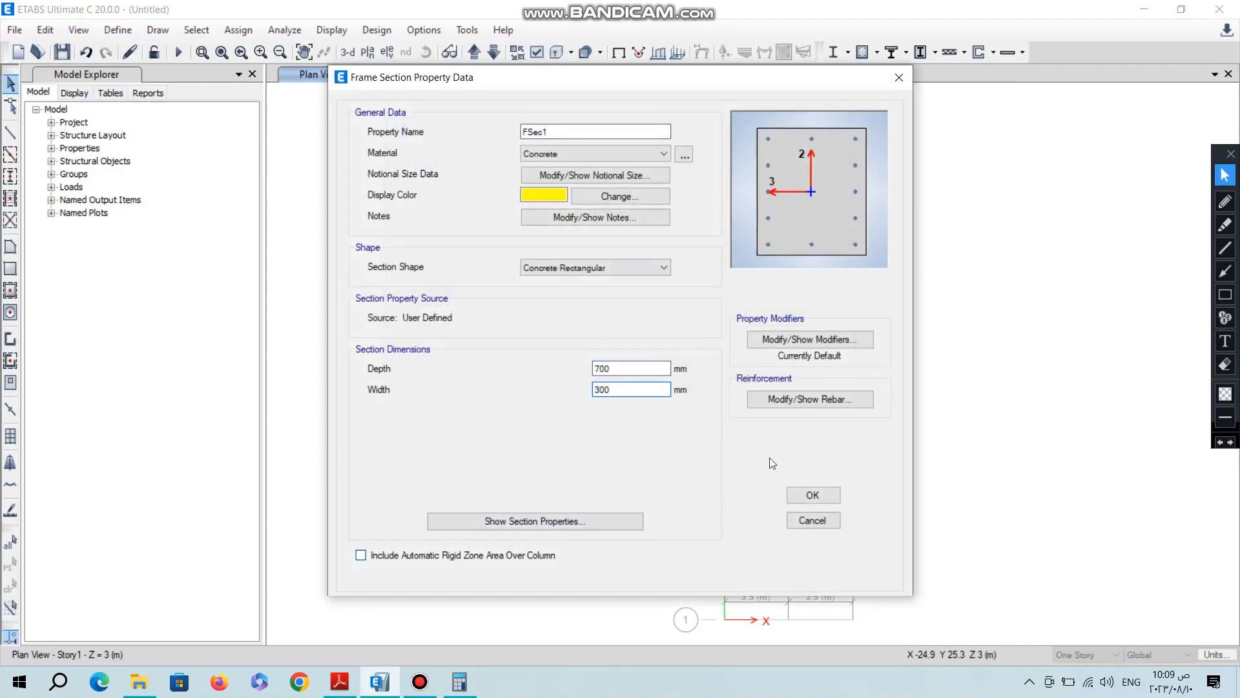
left_click(793, 401)
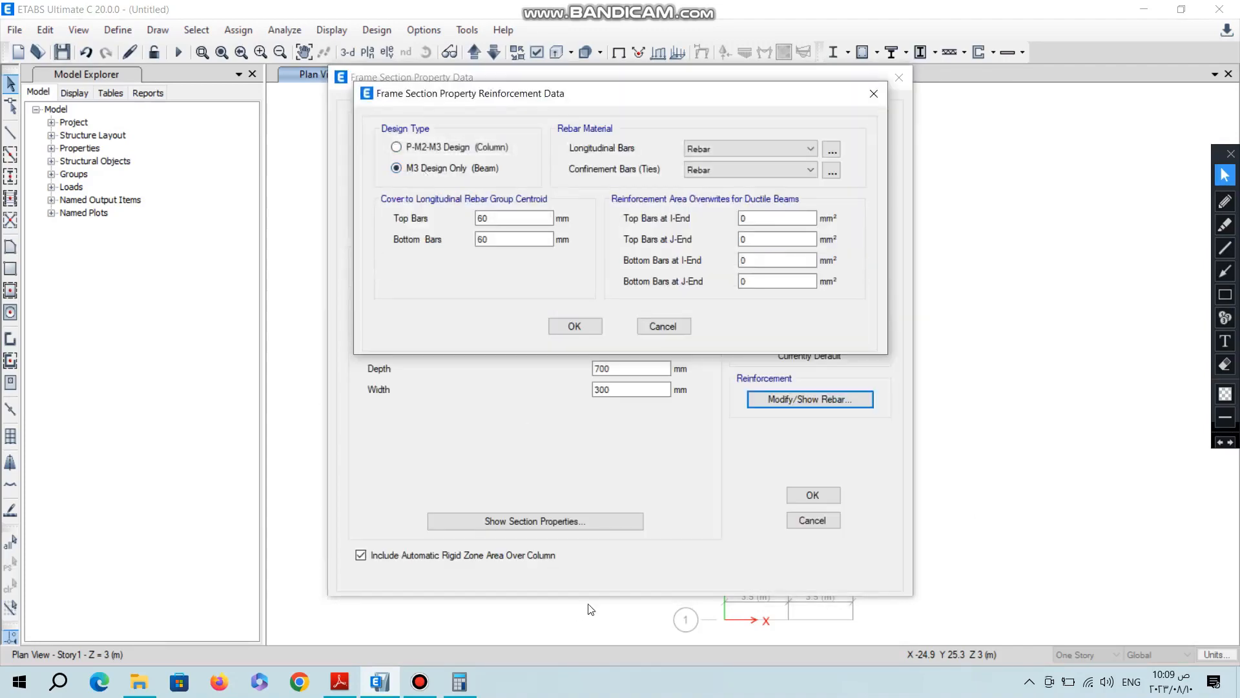
left_click(574, 326)
Set the section's stiffness modifiers for moment of inertia about the 2 and 3 axes to 0.5
left_click(830, 339)
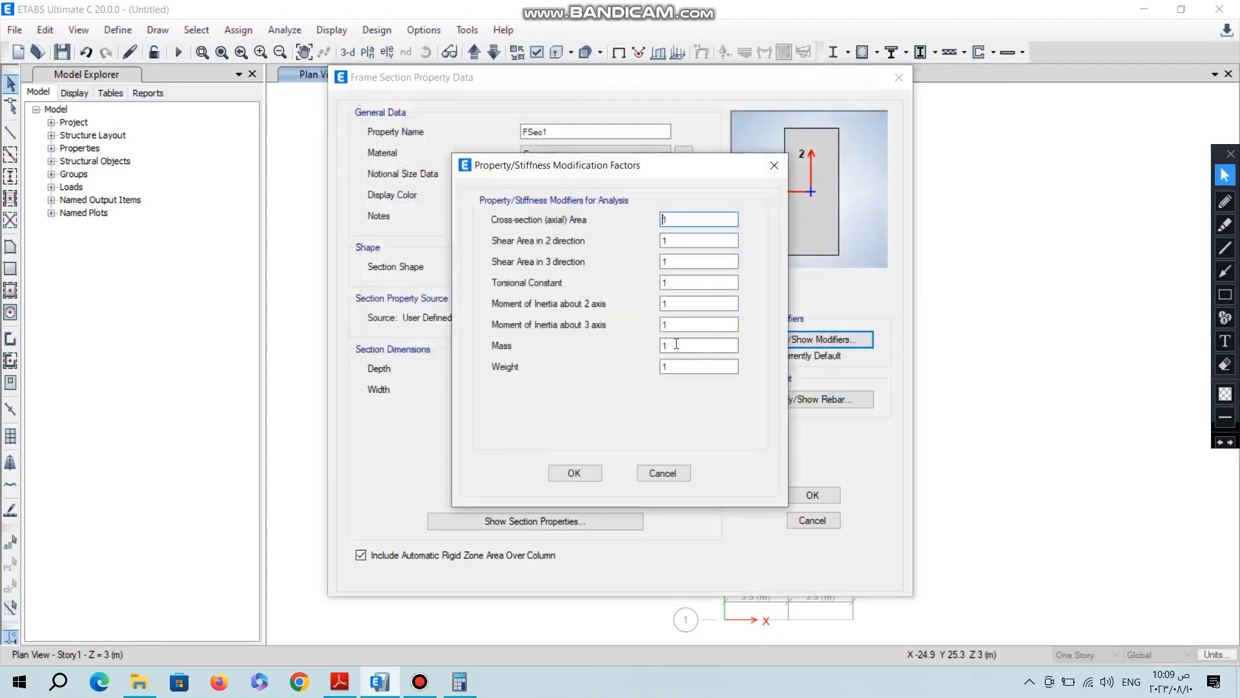
left_click(691, 303)
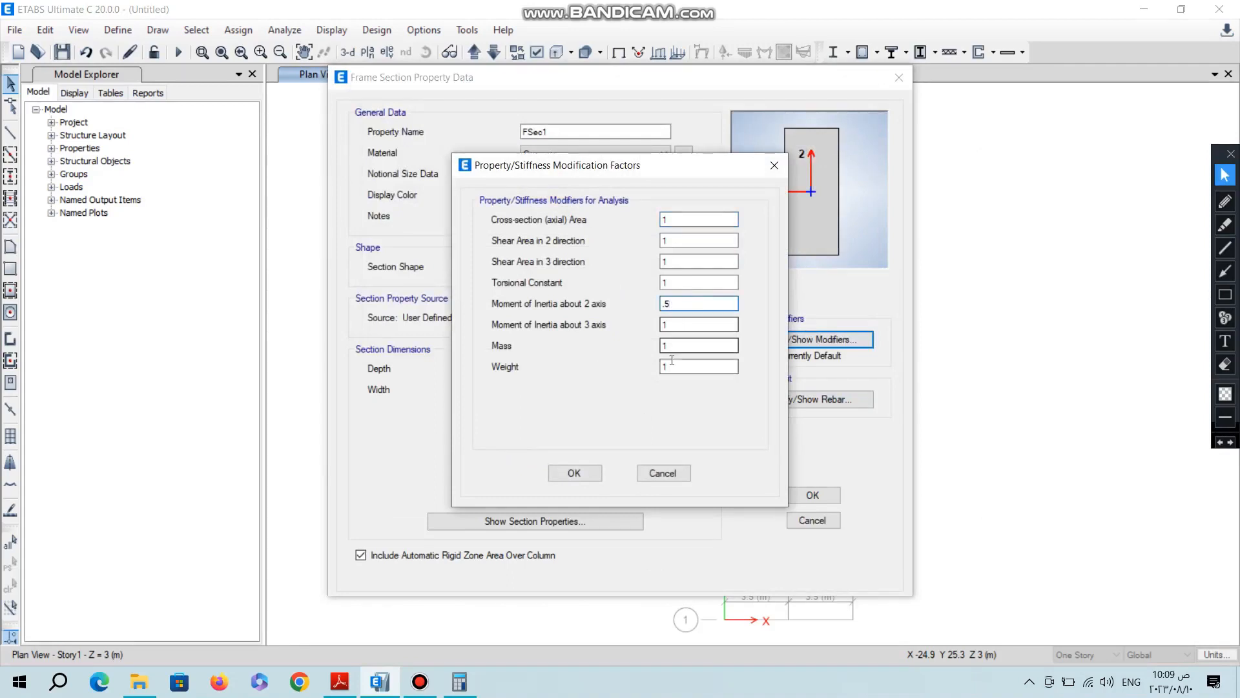
left_click(678, 324)
key("BackSpace")
type(".5")
left_click(582, 473)
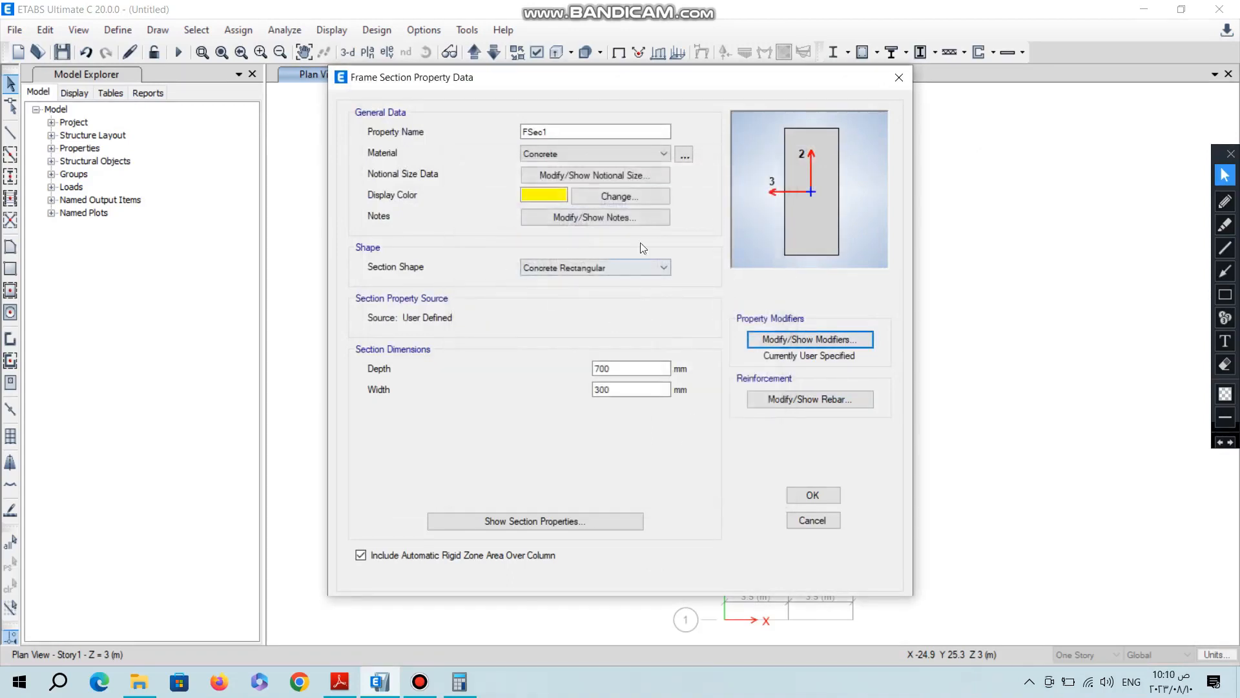
Modify the section's Concrete material, setting its modulus of elasticity to 22000 MPa
left_click(684, 154)
left_click(471, 261)
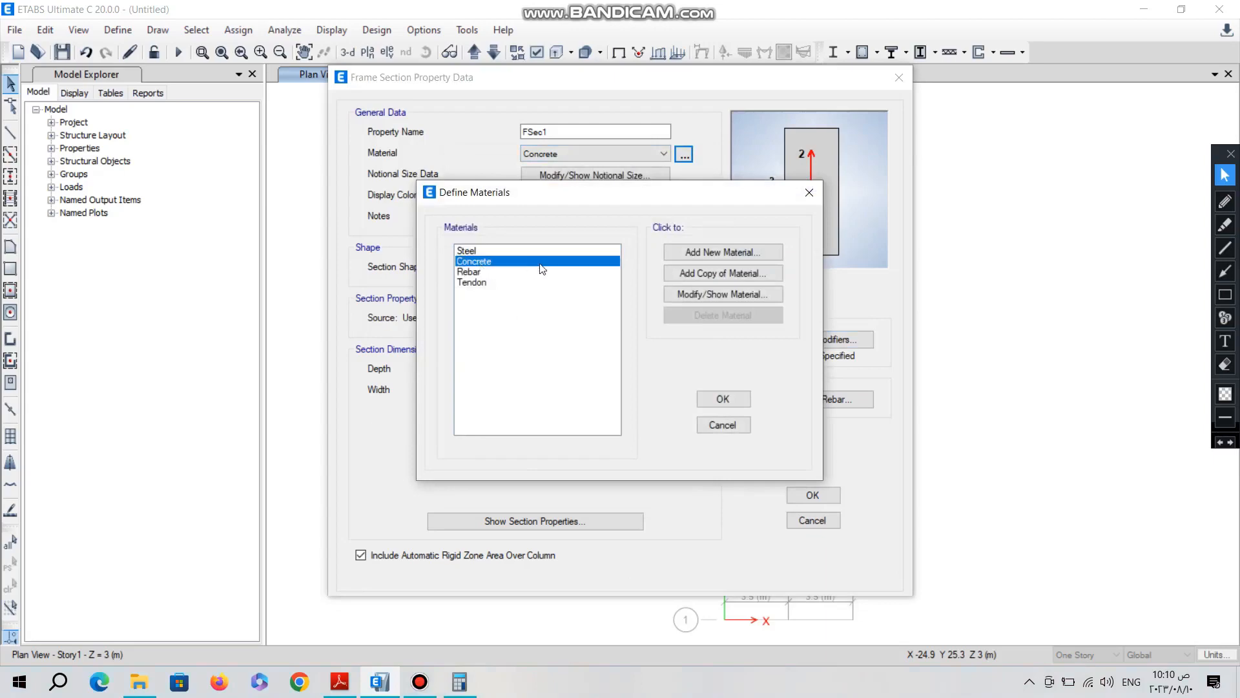
left_click(753, 295)
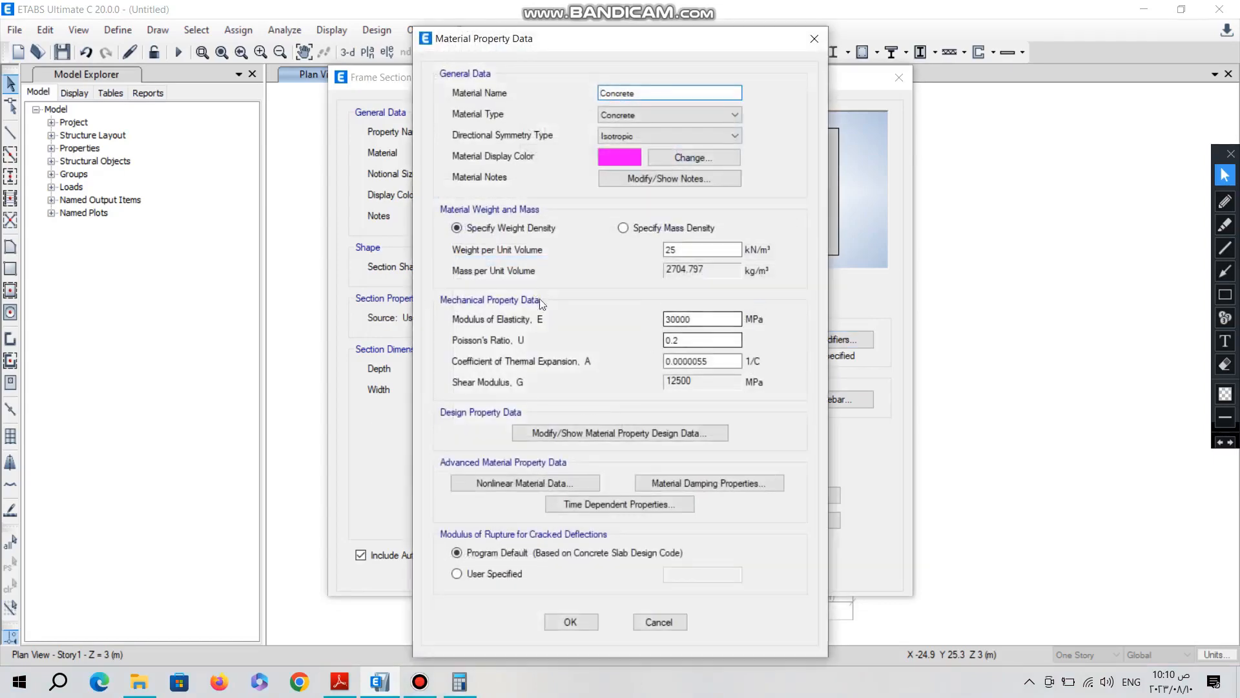
double_click(694, 319)
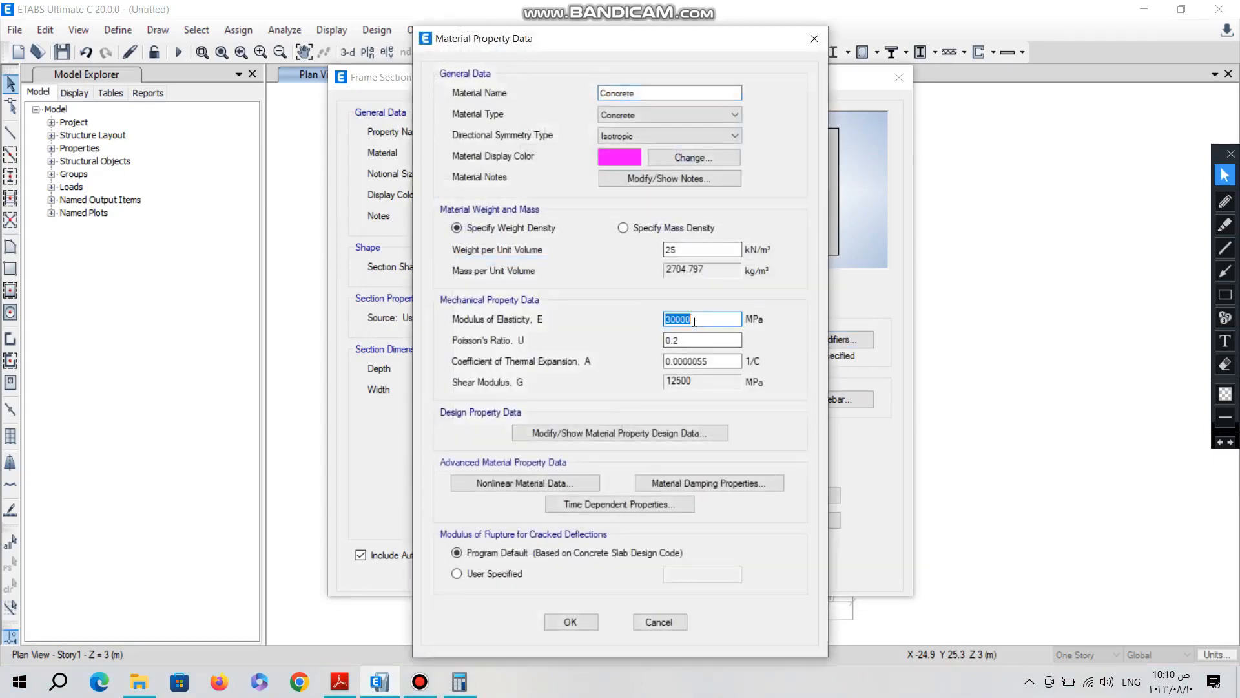
type("22000")
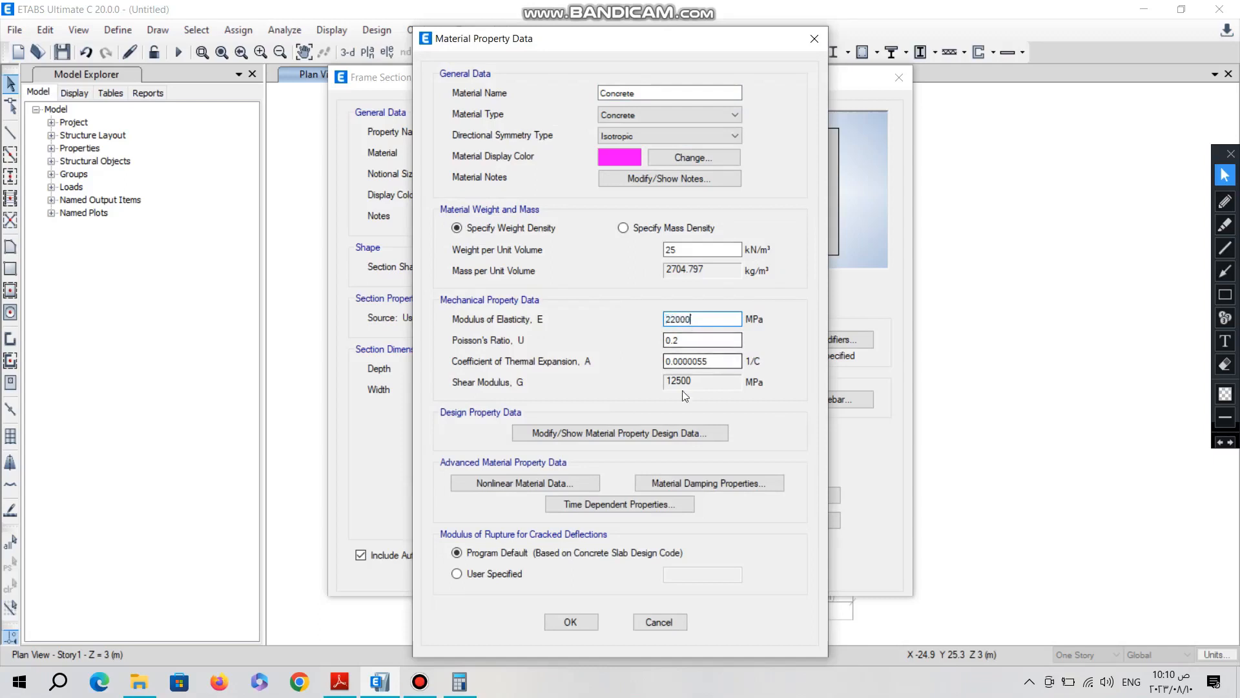
Set the Concrete material's design cube compressive strength fcu to 30 MPa
left_click(620, 433)
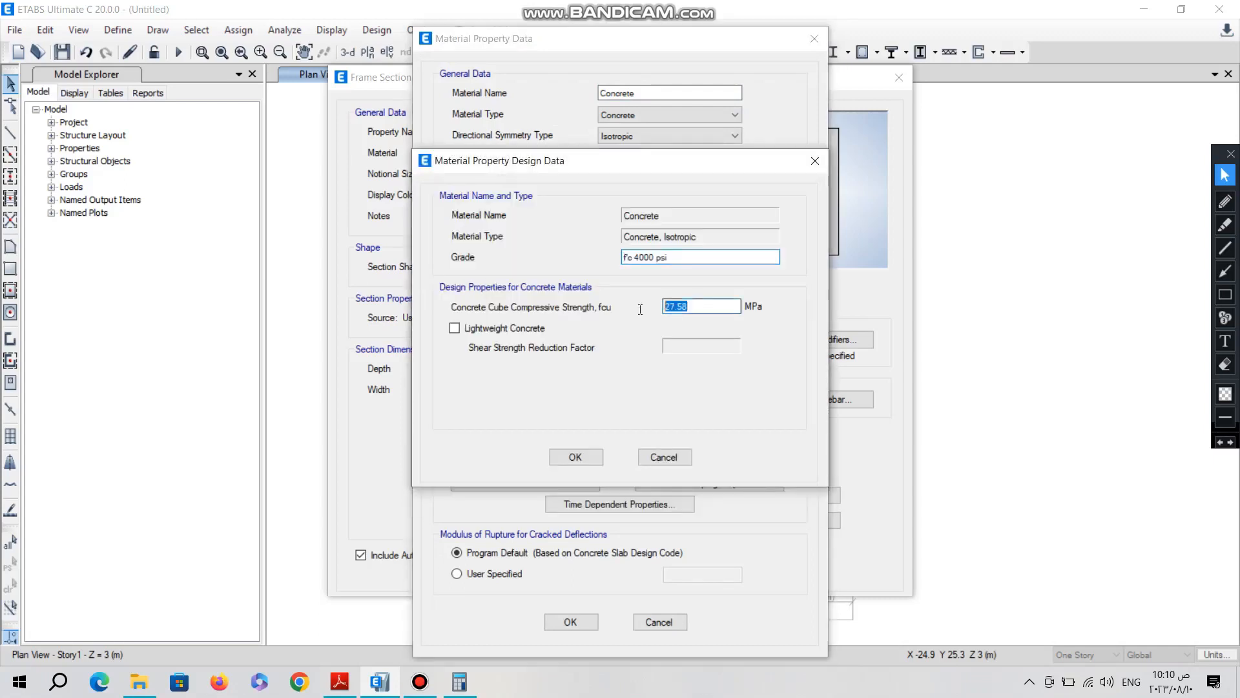
type("25")
key("BackSpace")
key("BackSpace")
type("30")
left_click(573, 456)
Make the Concrete material's modulus of rupture user specified, using the fctr value worked out in deflection.pdf, and accept the material
left_click(504, 575)
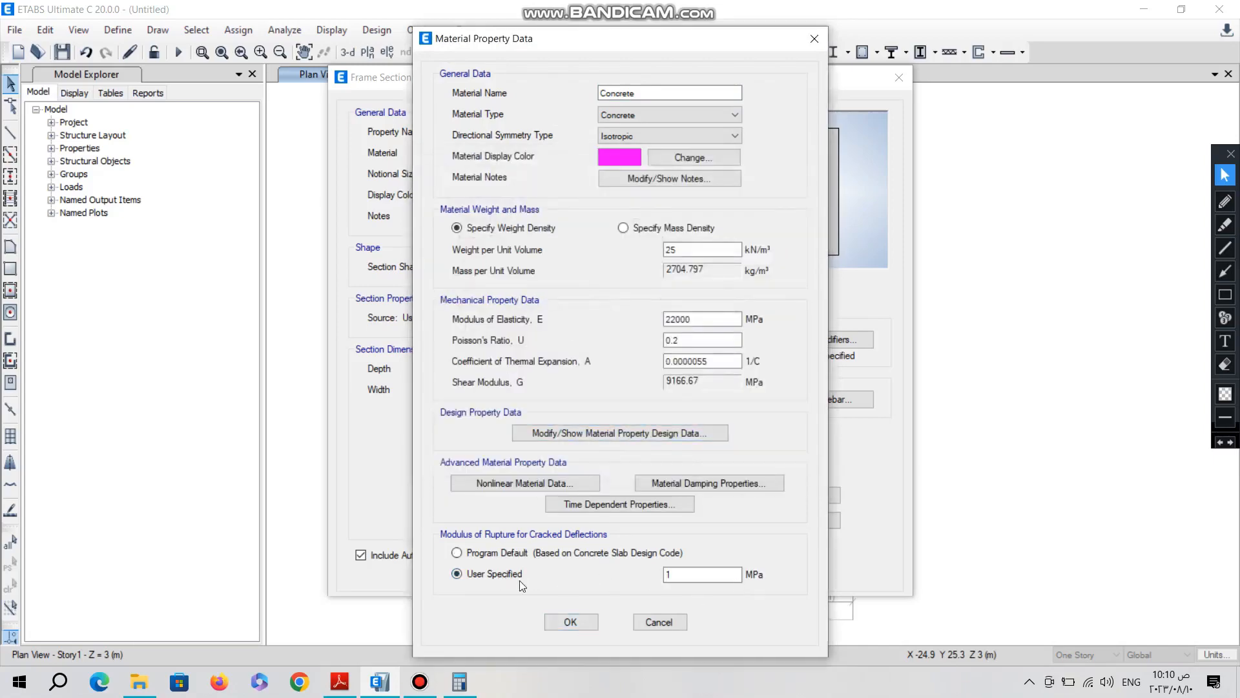
left_click(339, 682)
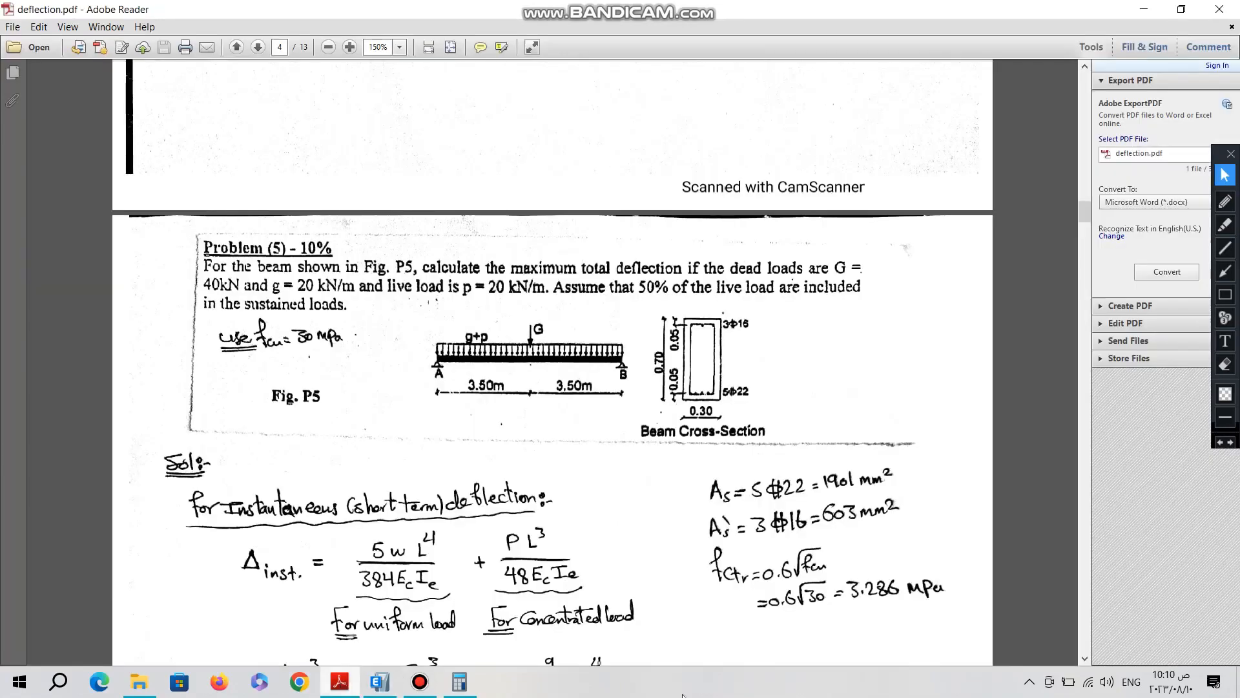
scroll(787, 573, "down", 2)
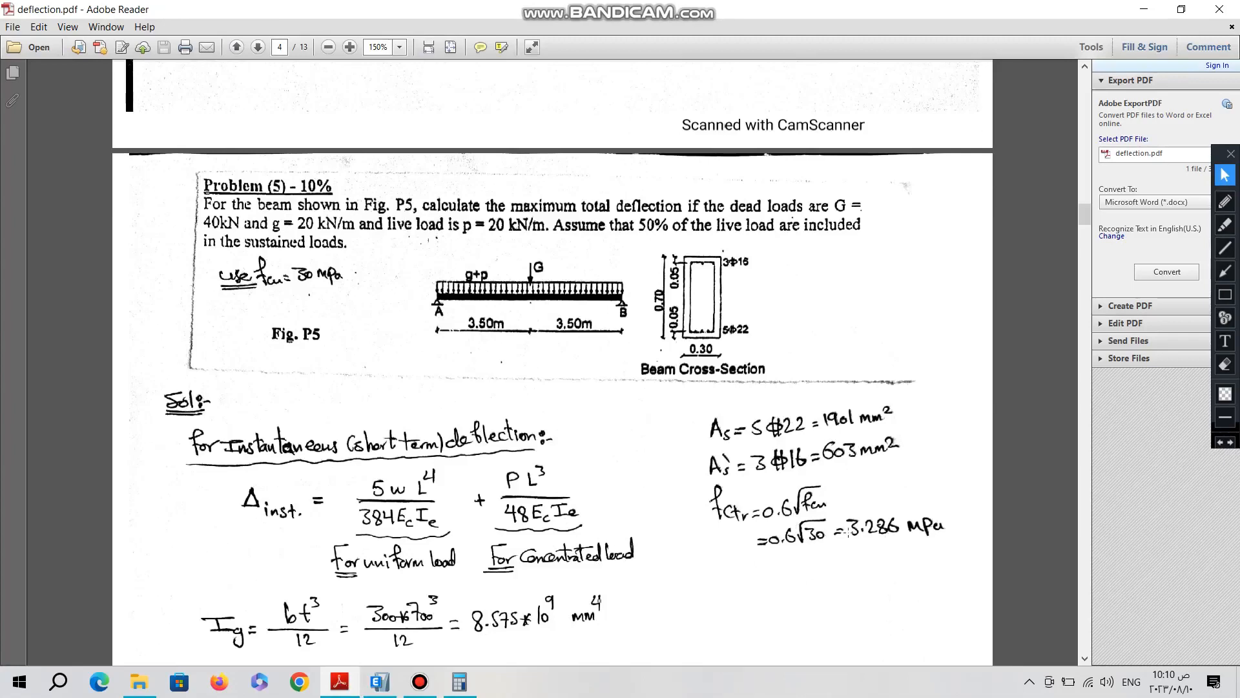
left_click(380, 682)
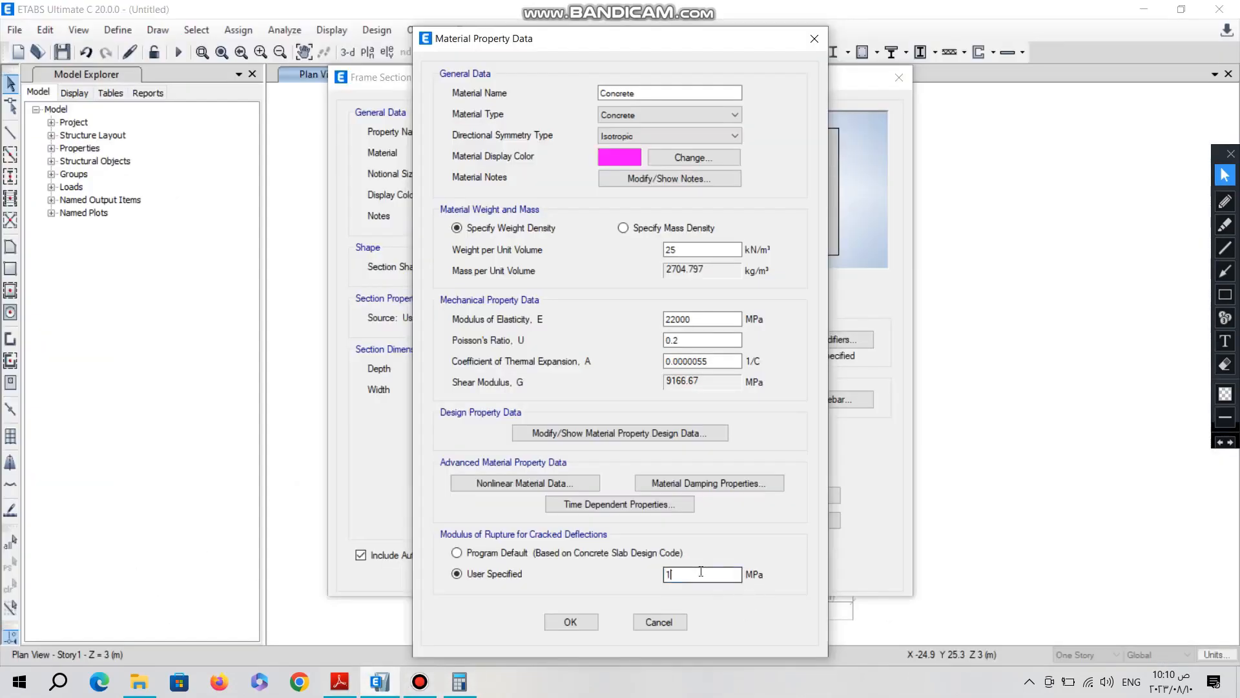
left_click(571, 622)
left_click(724, 398)
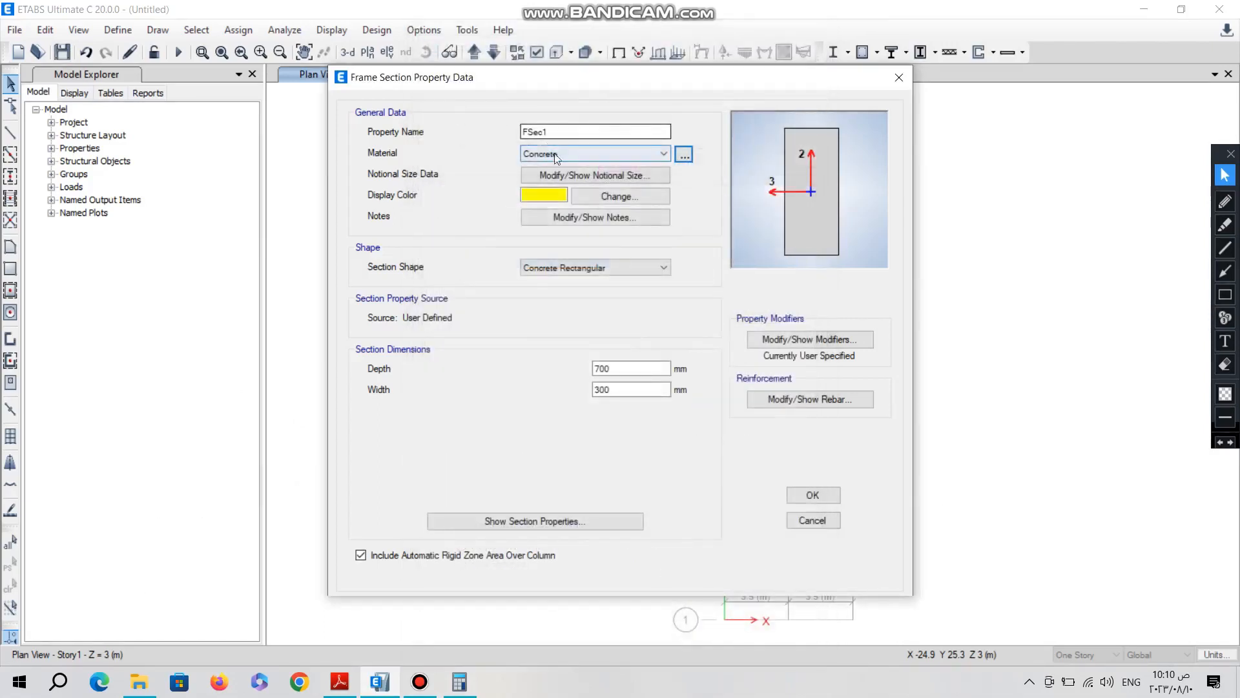
Name the frame section bm 30*70 and accept the section definitions
double_click(557, 132)
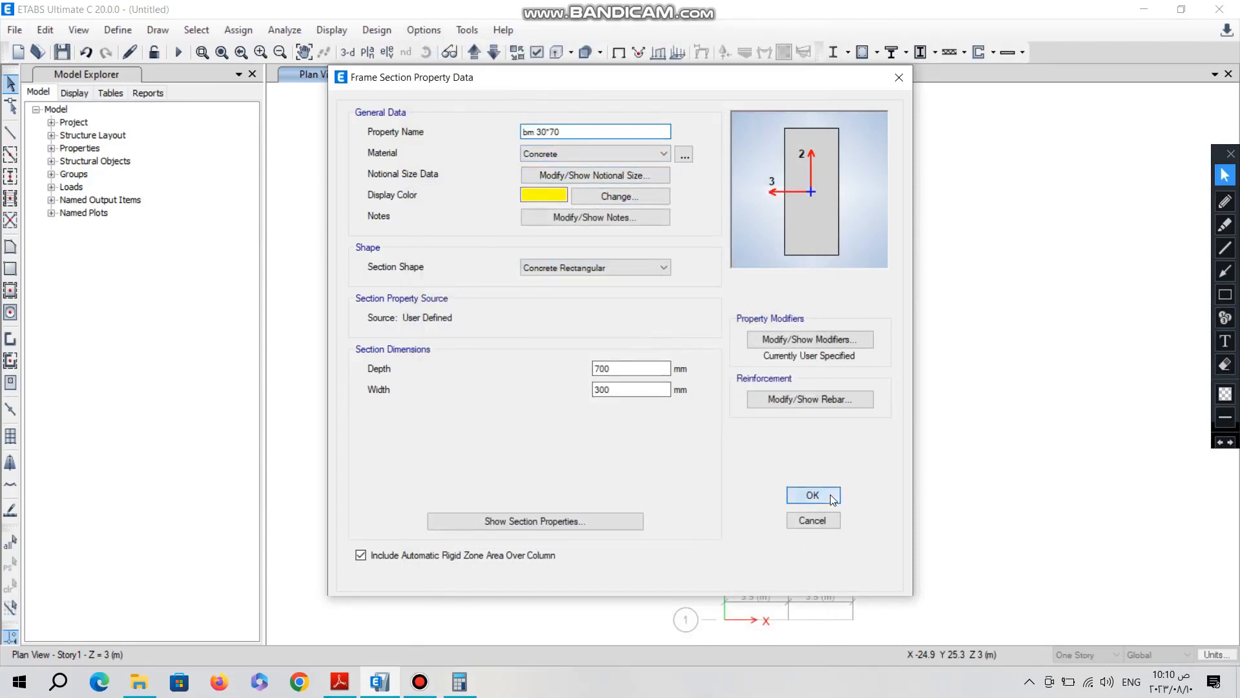
key("Return")
left_click(704, 499)
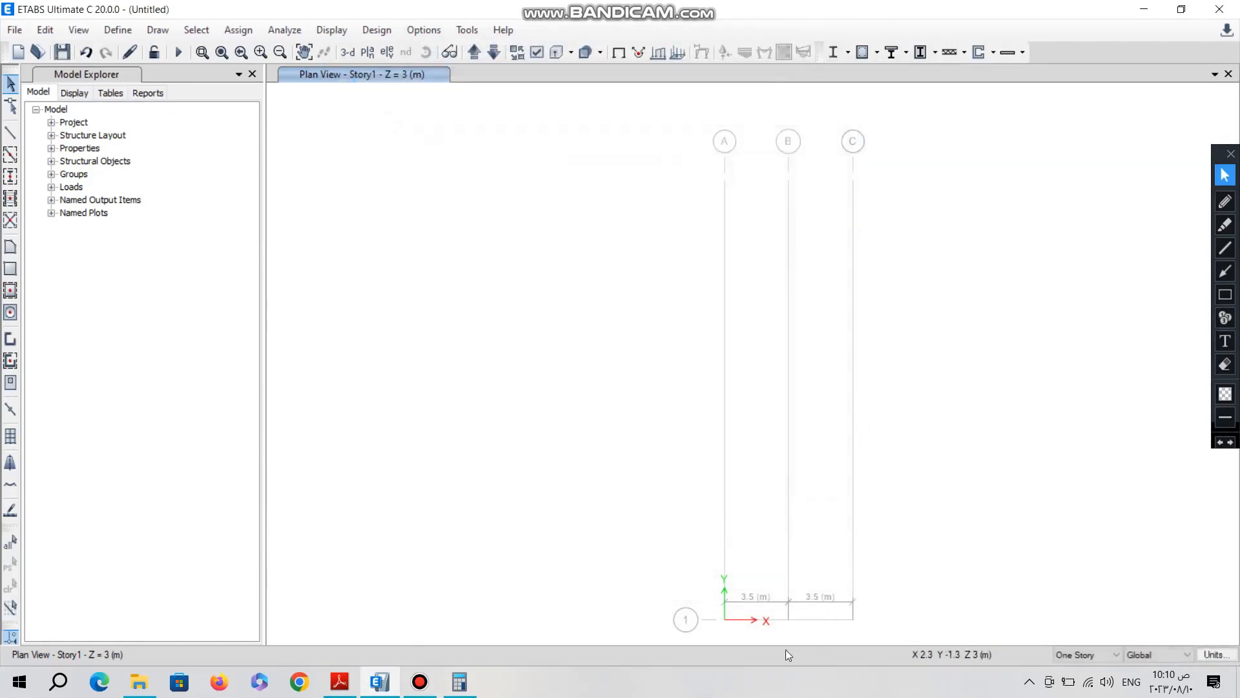
Display the elevation view along grid line 1
scroll(807, 624, "up", 3)
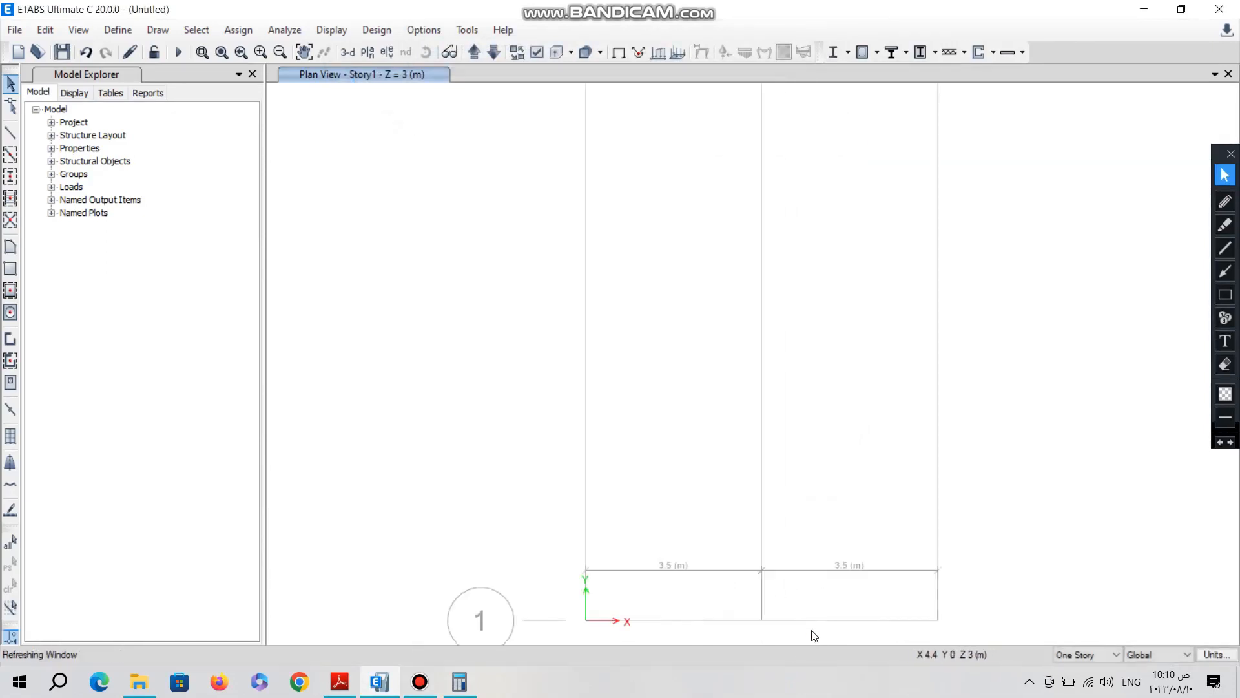
left_click(393, 52)
left_click(92, 312)
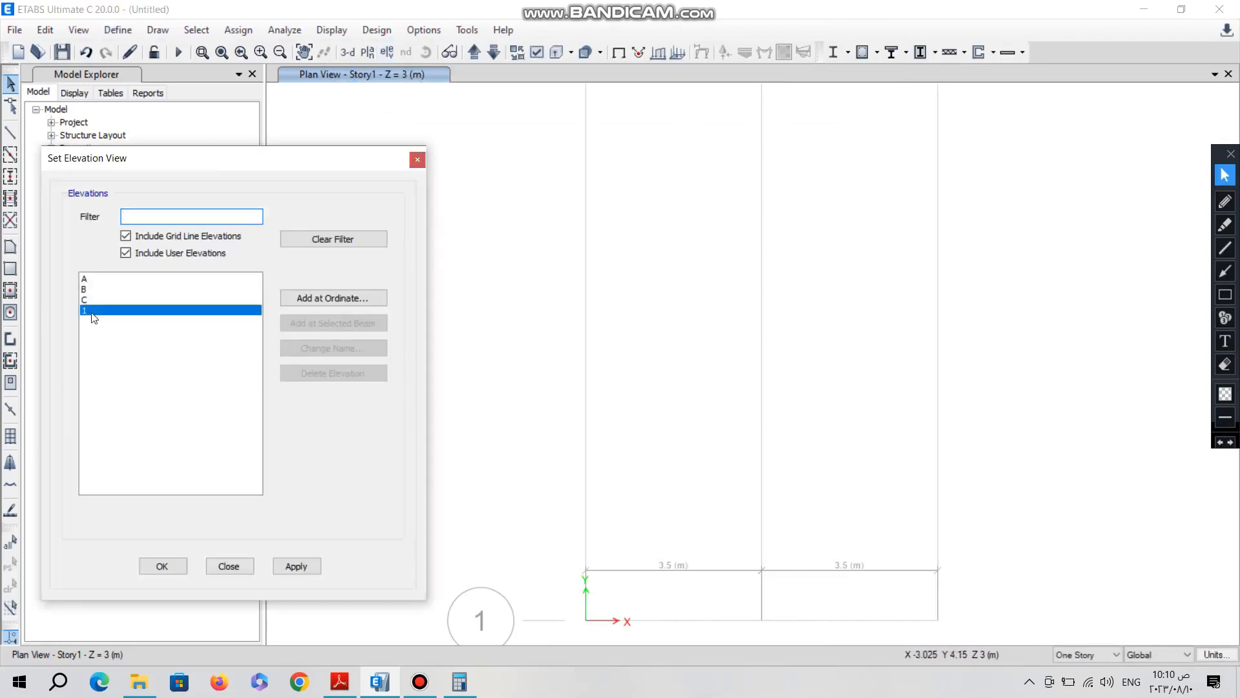
left_click(161, 567)
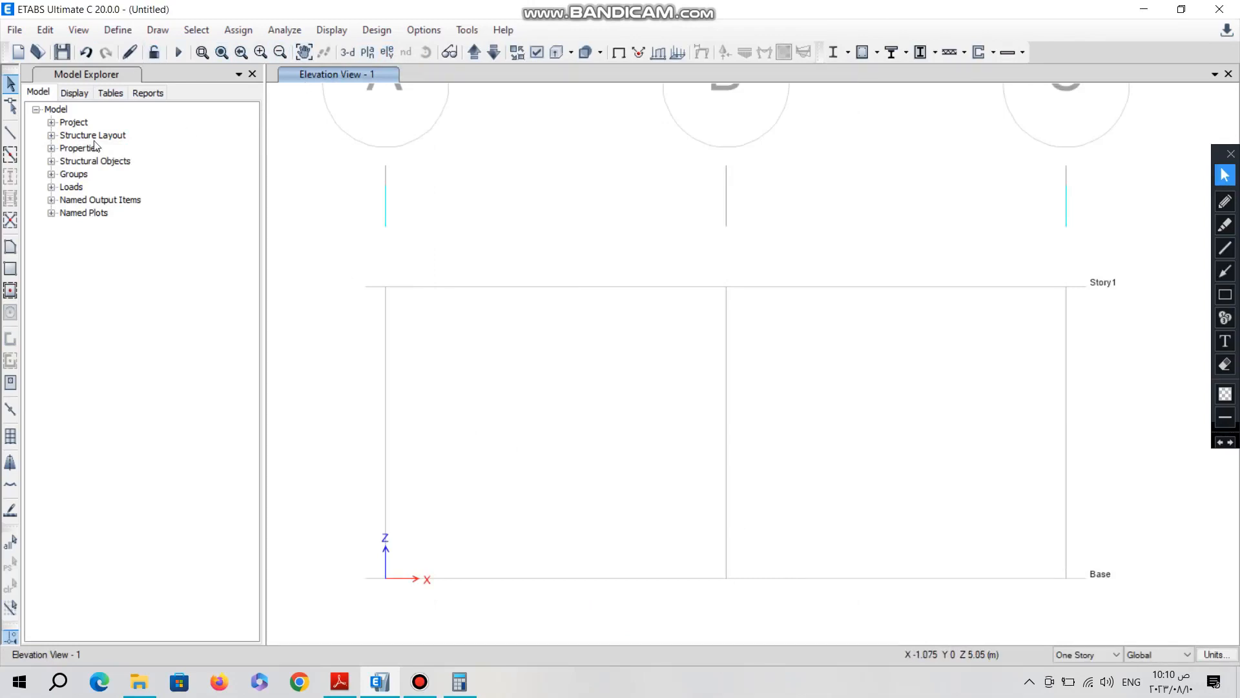
Draw a bm 30*70 frame beam along Story1 from grid A to grid C
left_click(10, 132)
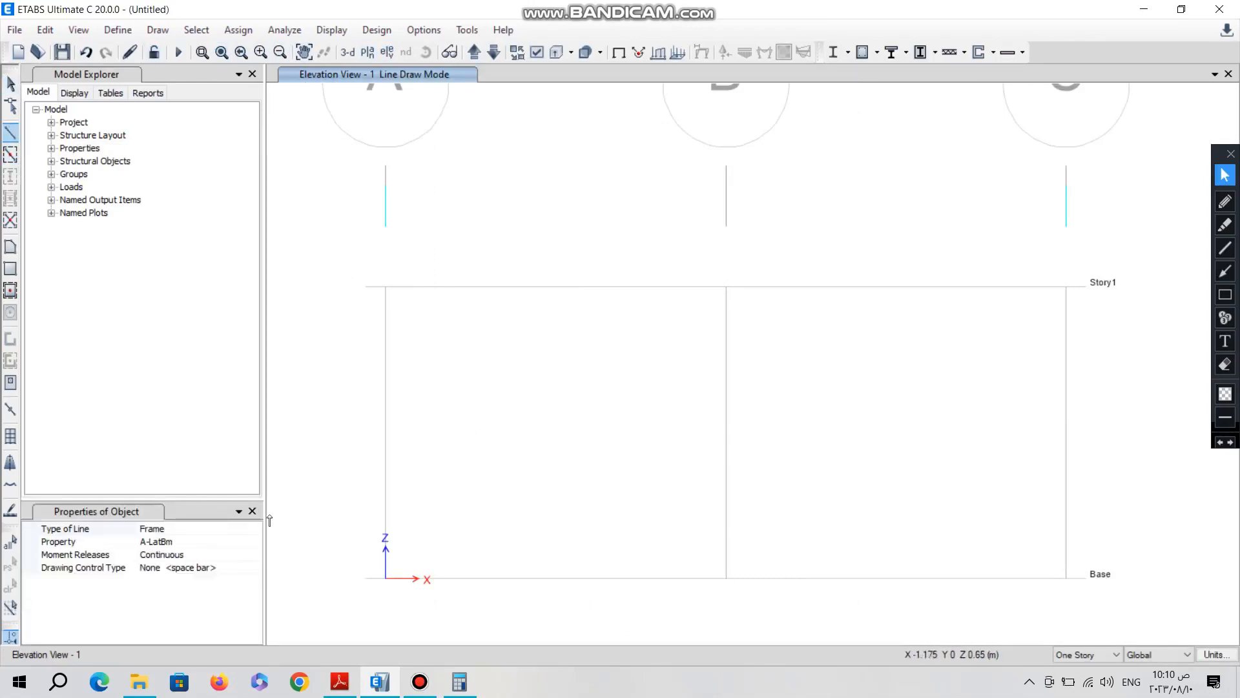
left_click(255, 541)
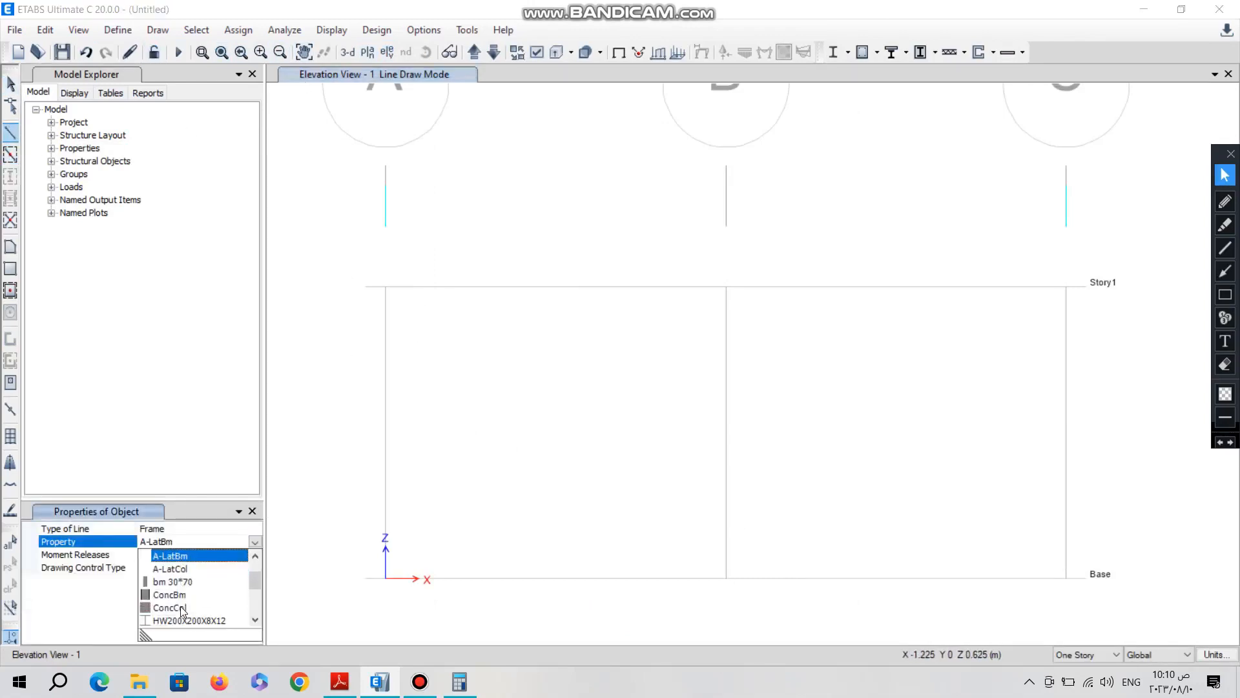
left_click(181, 606)
left_click(386, 286)
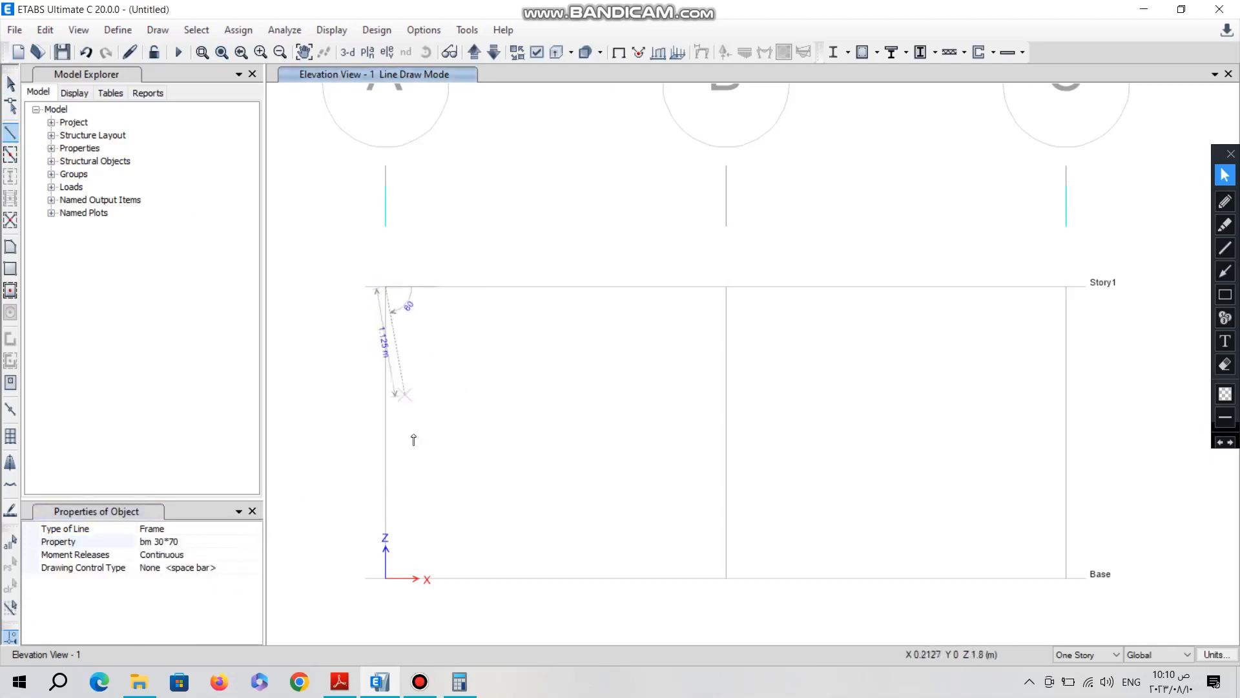
double_click(1065, 294)
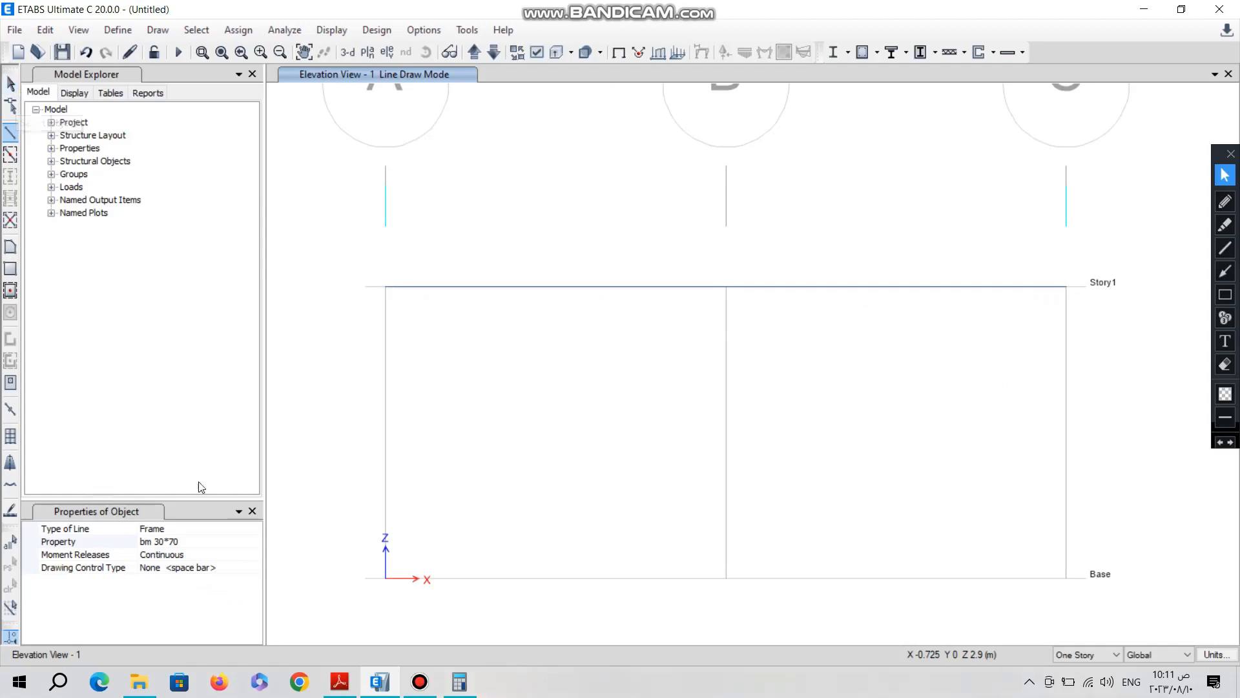
Draw ConcCol columns from Base to Story1 at grids A and C
left_click(255, 543)
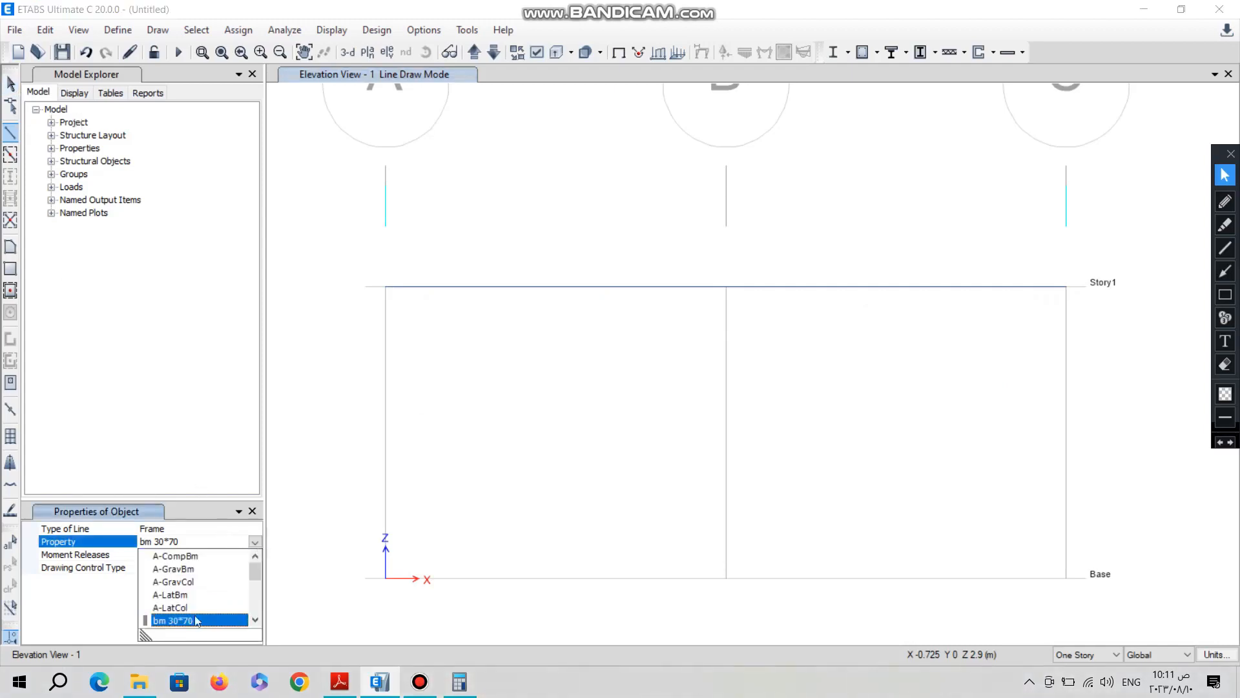
left_click(181, 578)
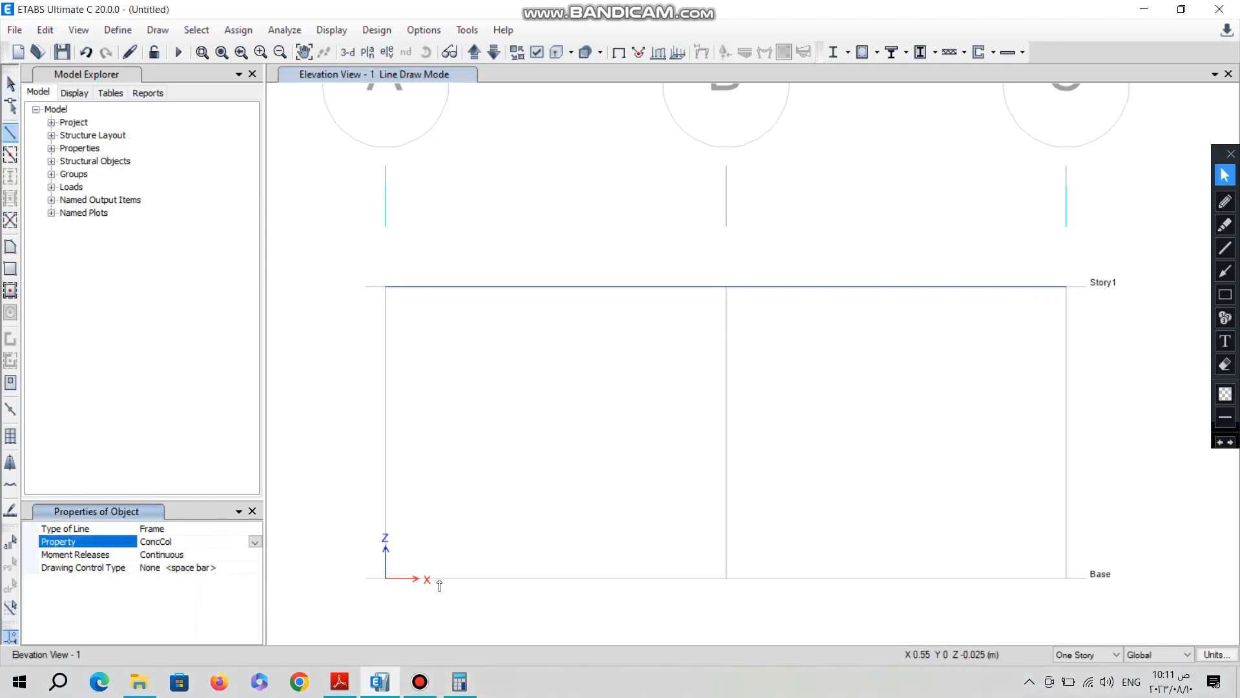
left_click(385, 579)
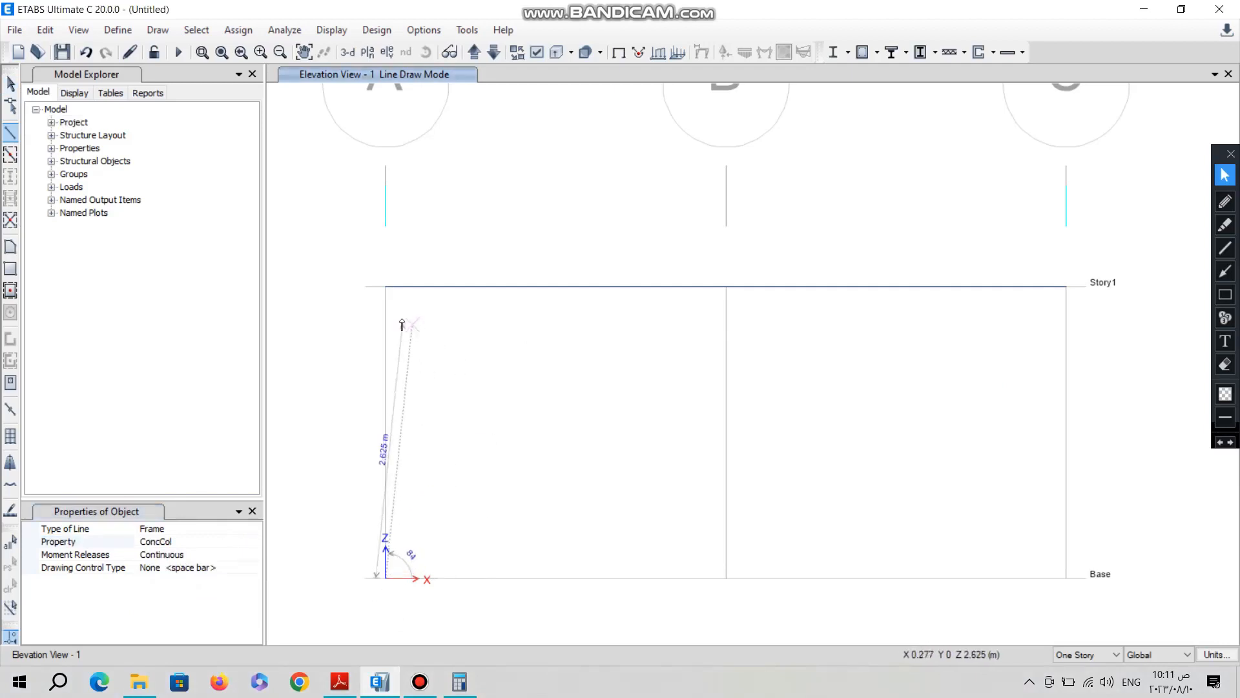
double_click(386, 286)
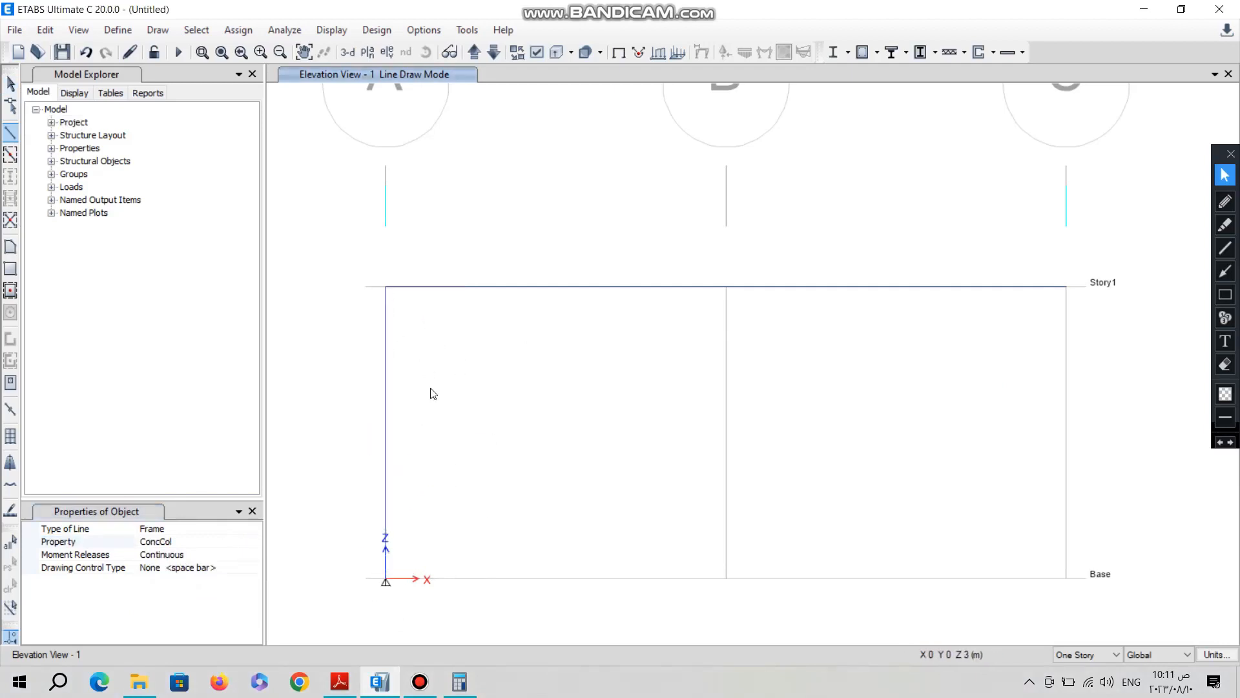
left_click(1065, 576)
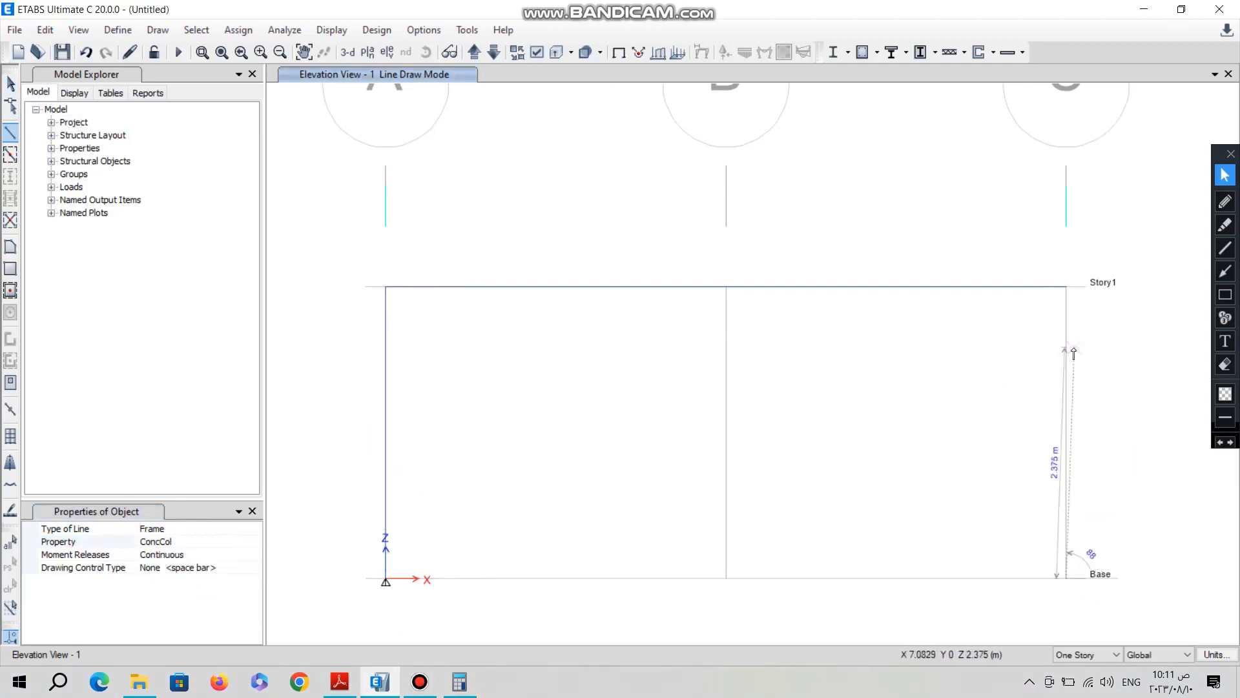
double_click(1066, 286)
key("Escape")
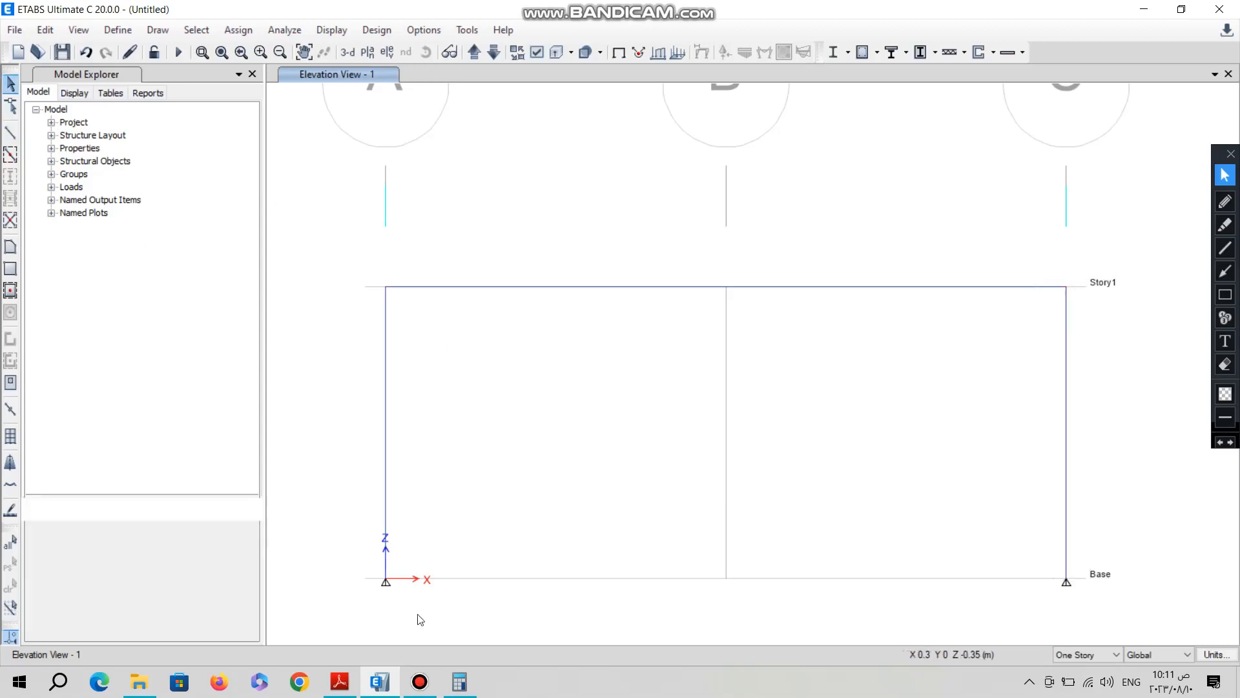
Assign fixed restraints, with all translations and rotations, to the base joints at grids A and C
left_click(1067, 579)
left_click(386, 579)
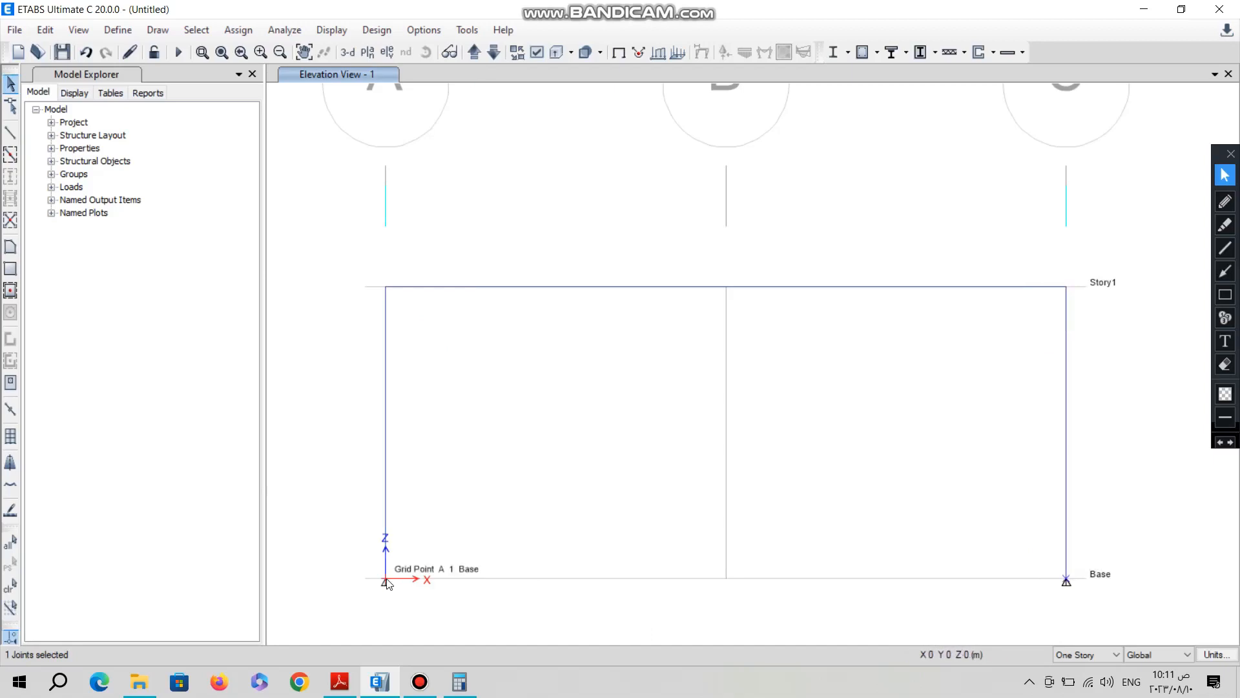
left_click(238, 30)
mouse_move(265, 50)
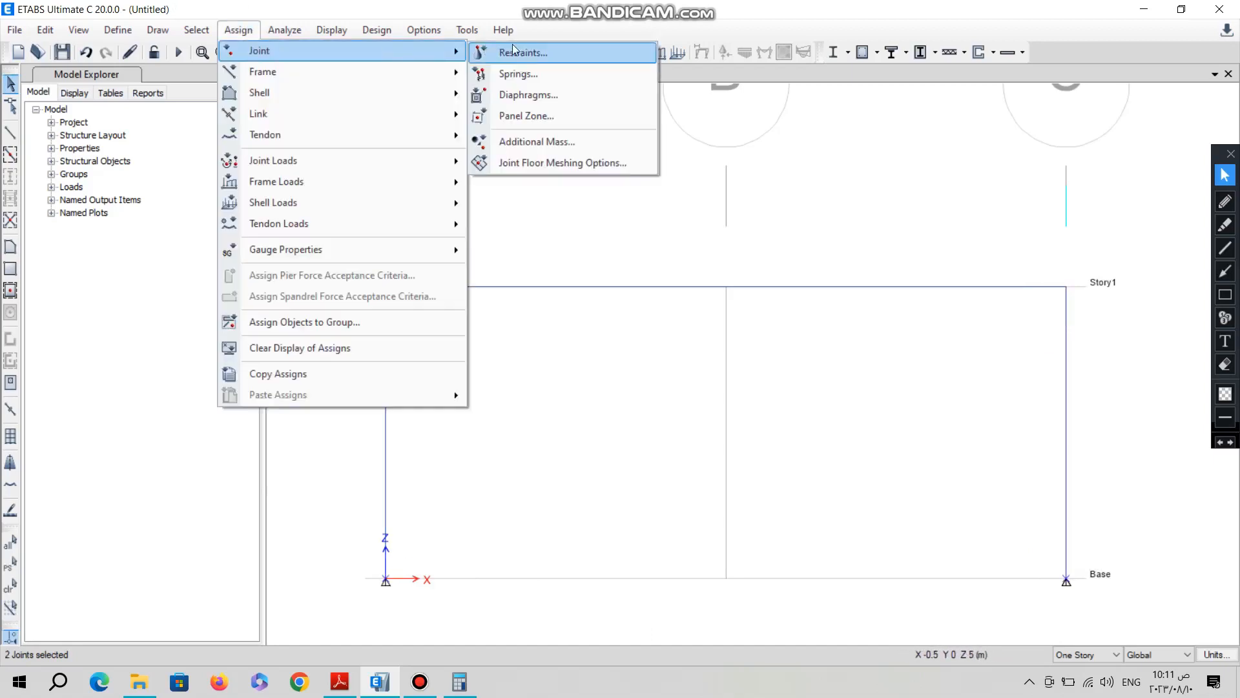
left_click(513, 49)
left_click(685, 434)
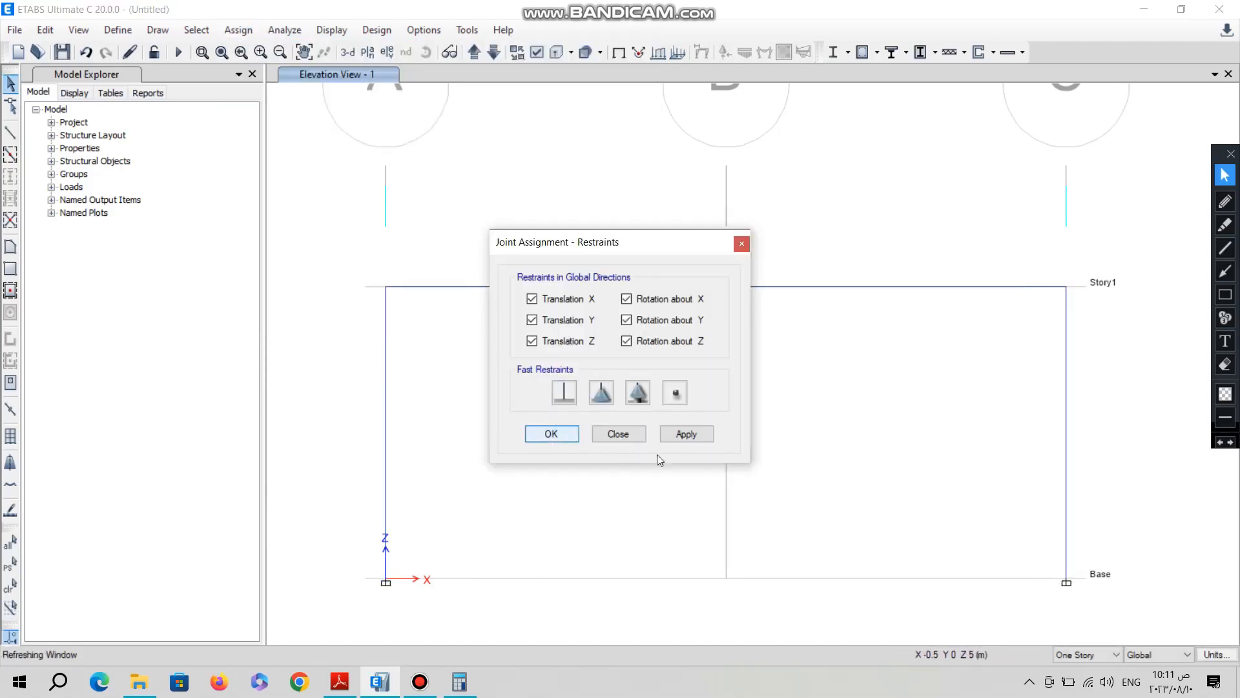
Release Moment 22 (Minor) and Moment 33 (Major) at both the start and end of the Story1 beam
left_click_drag(697, 245, 681, 305)
left_click(238, 30)
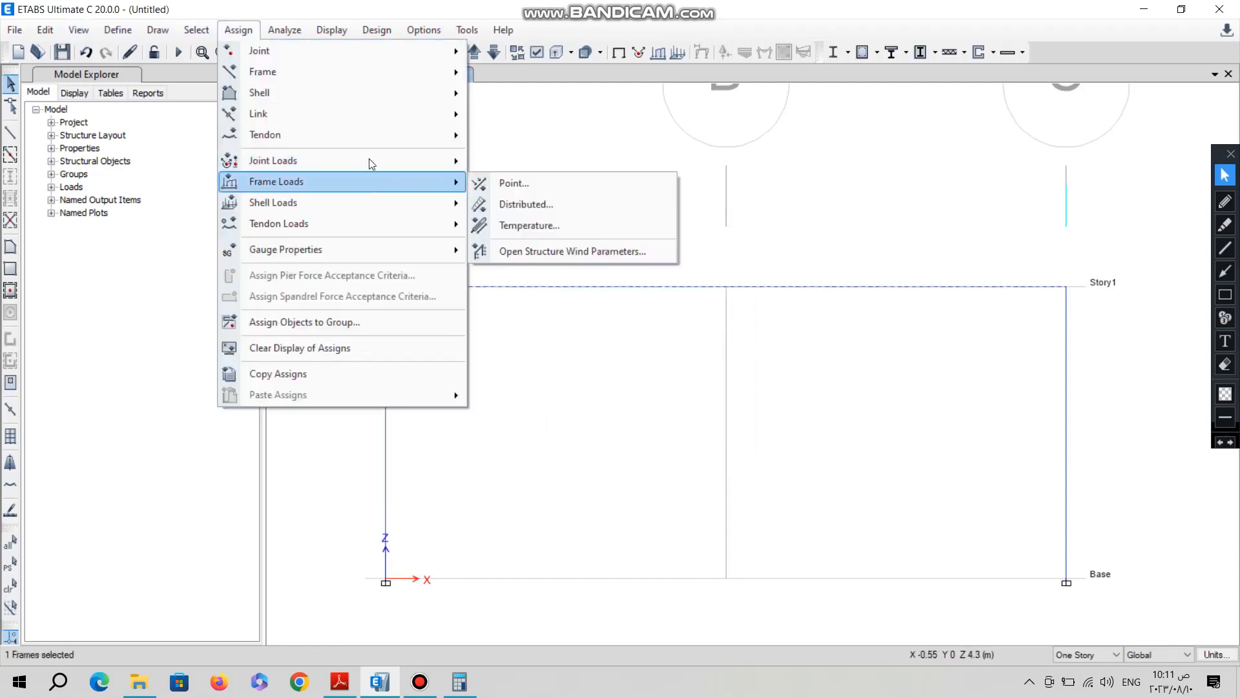
mouse_move(374, 73)
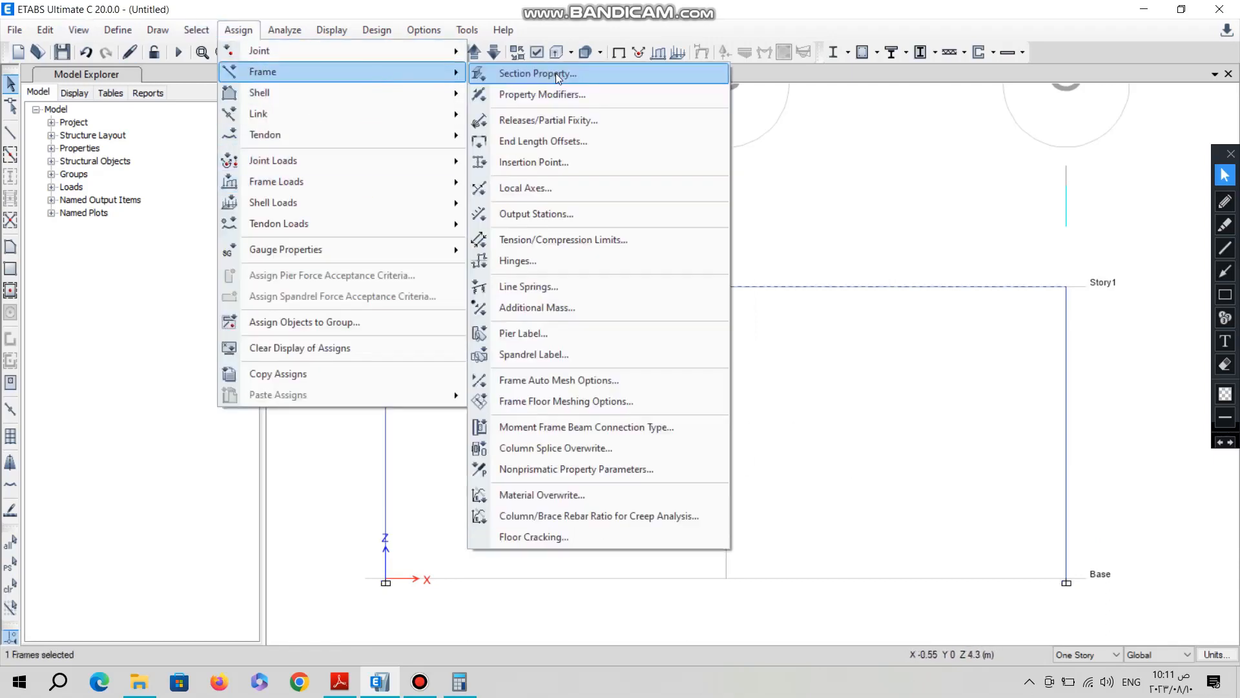
left_click(536, 120)
left_click(540, 371)
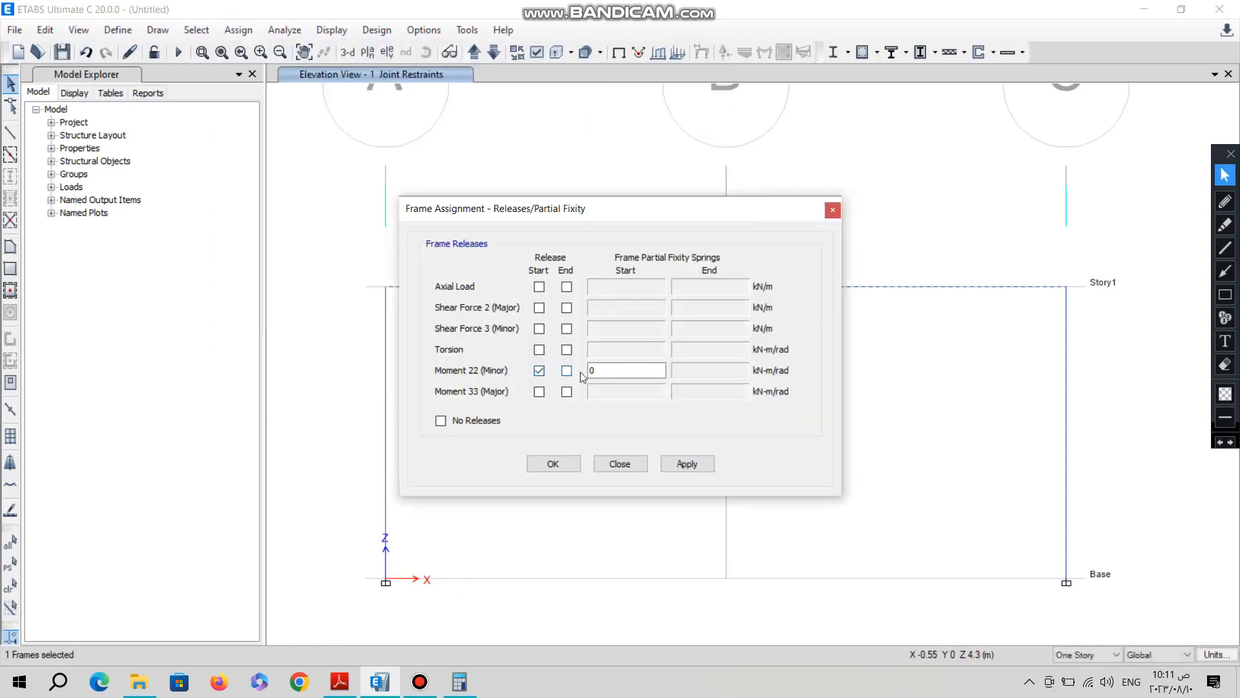
left_click(567, 372)
left_click(539, 393)
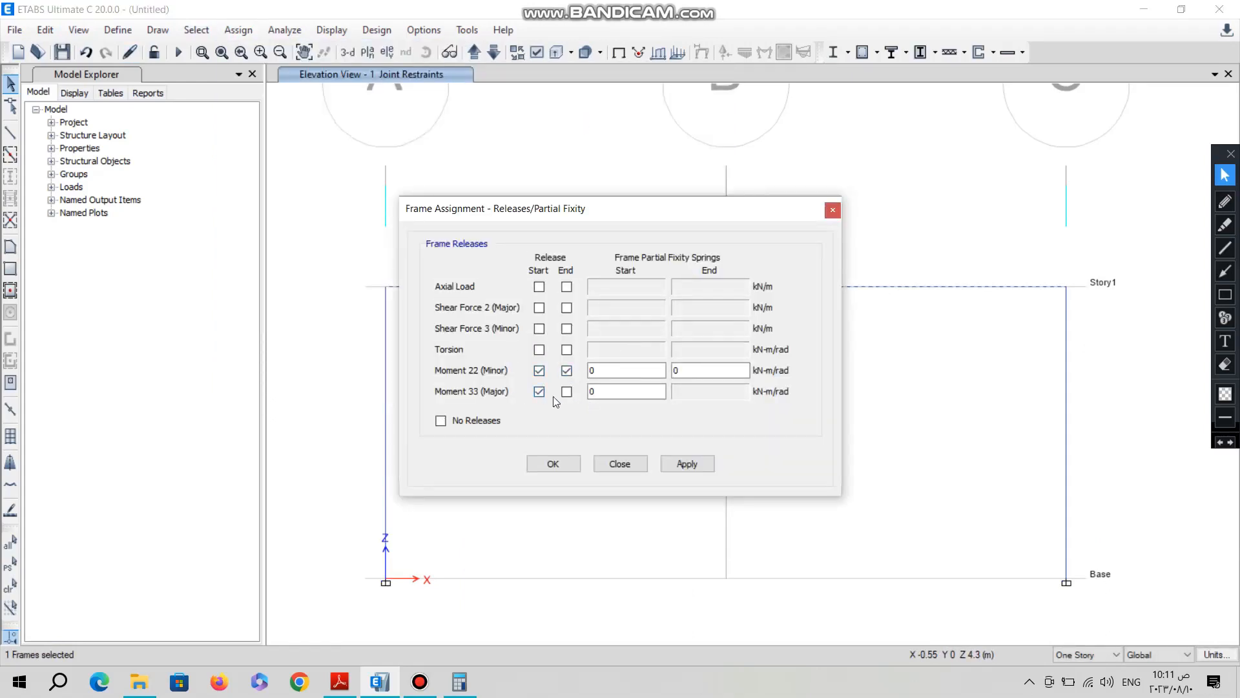
left_click(566, 391)
left_click(553, 464)
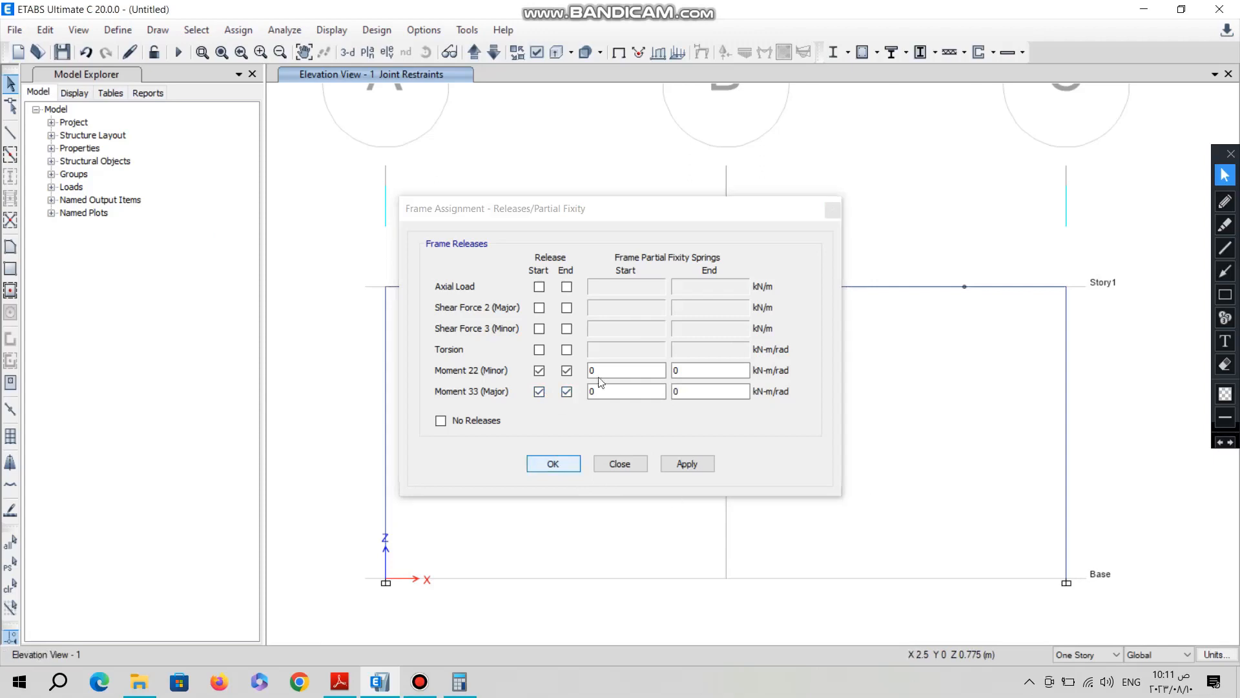
Set the self weight multiplier of the Dead load pattern to 0
left_click(116, 29)
left_click(194, 360)
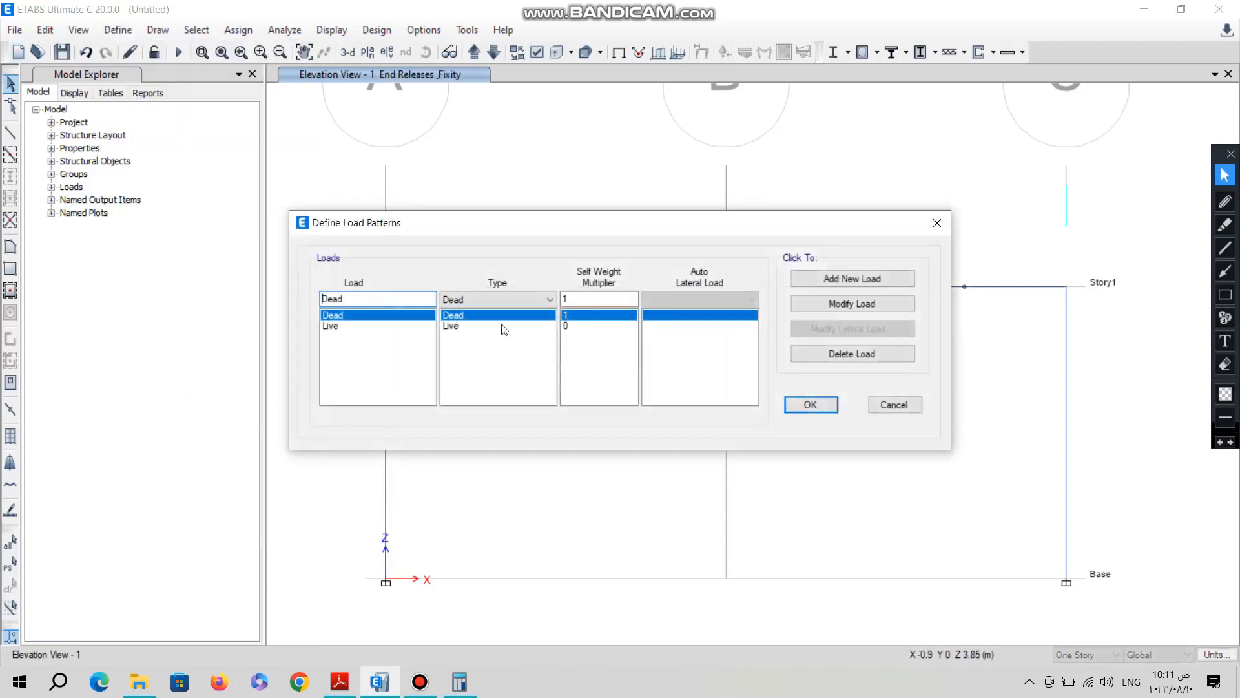
type("0")
left_click(852, 304)
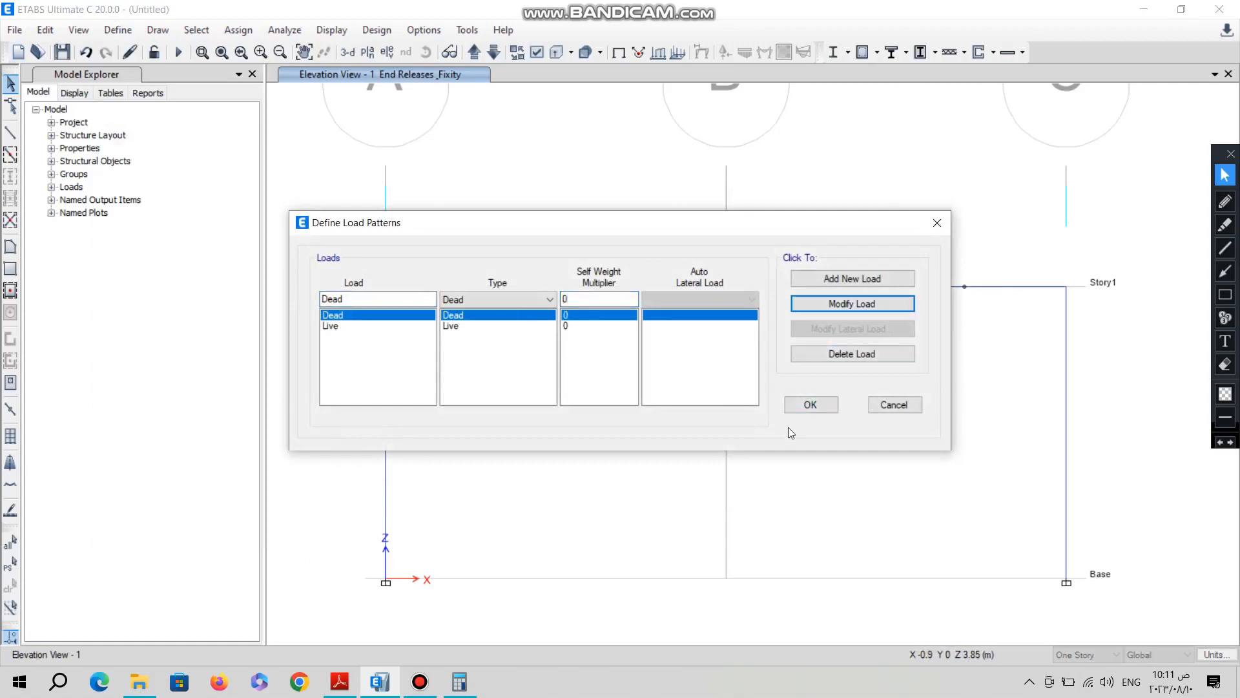
left_click(812, 405)
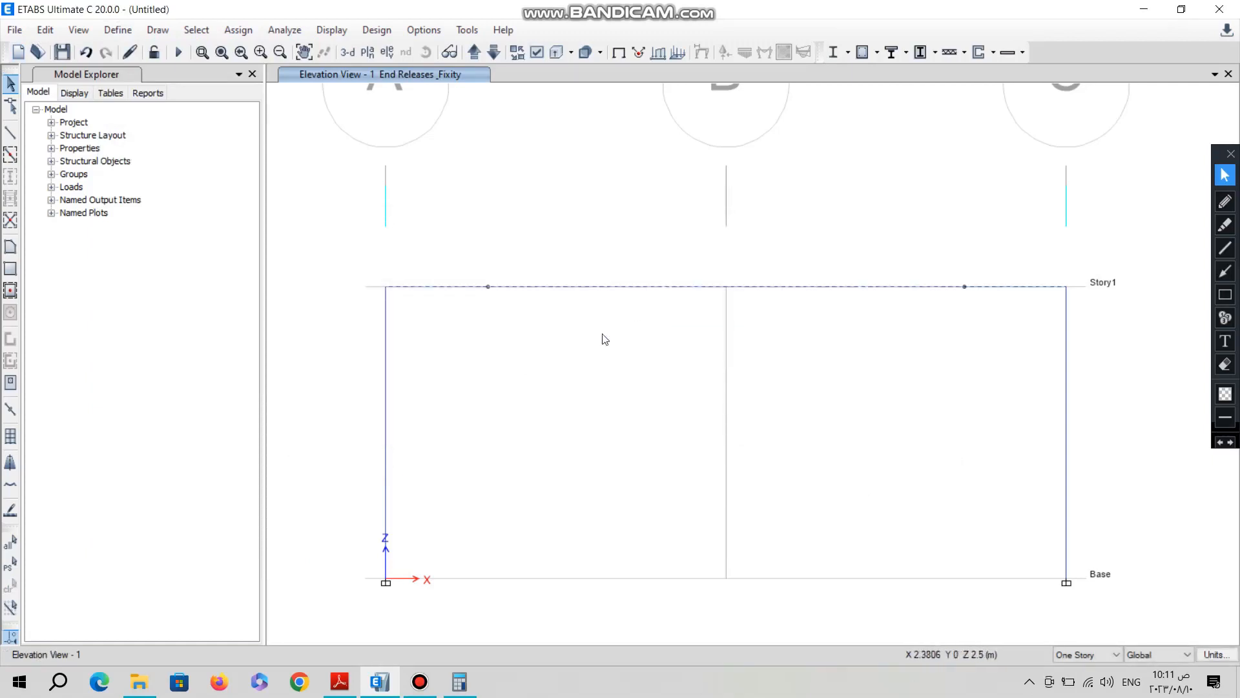
left_click(239, 30)
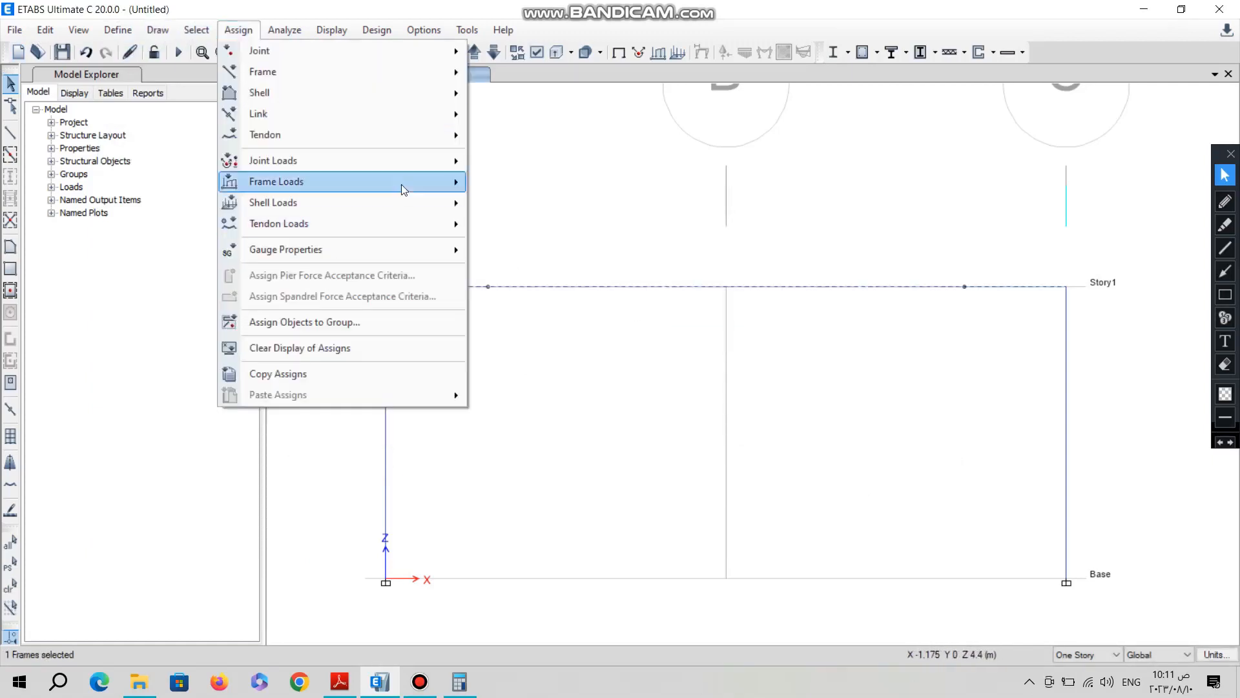
mouse_move(444, 204)
left_click(569, 223)
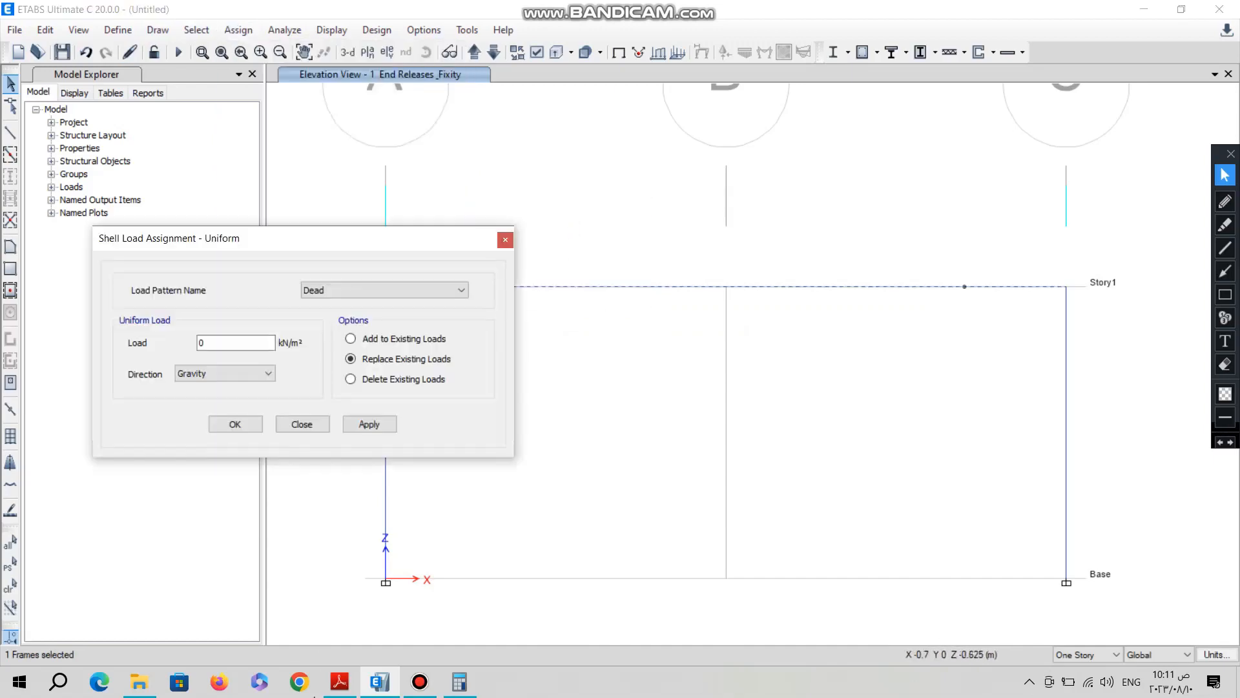
left_click(346, 689)
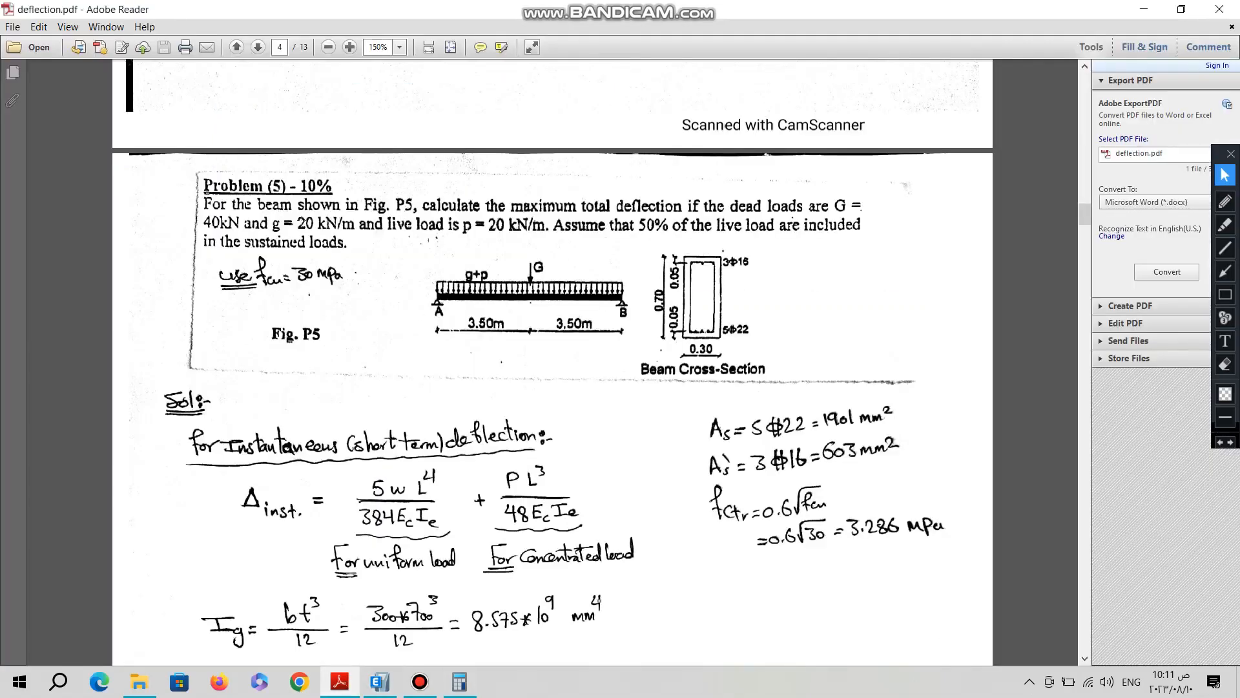
left_click(380, 682)
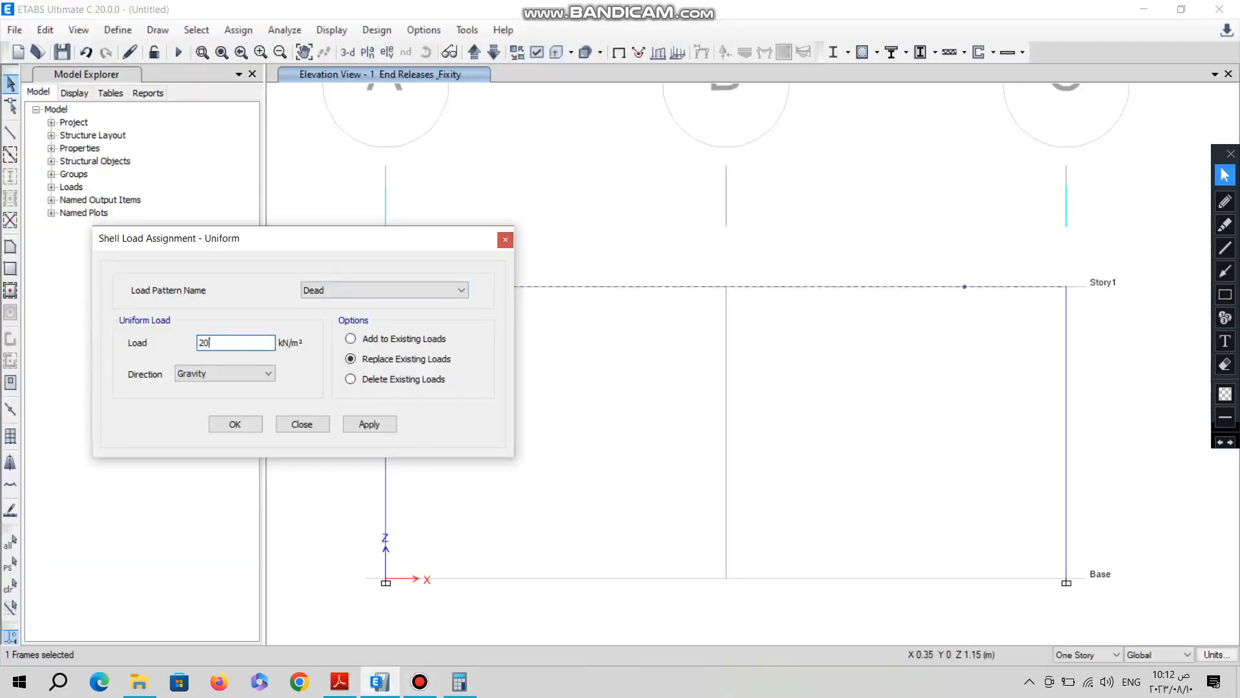
left_click(301, 424)
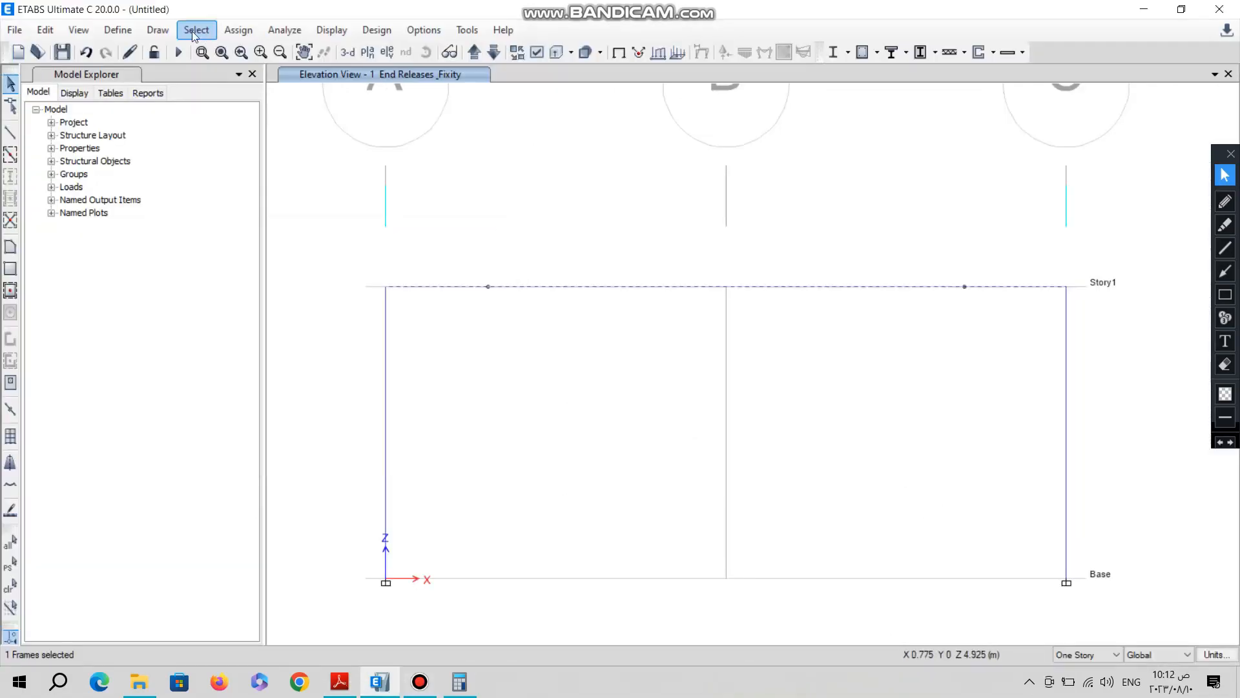
Assign a 20 kN/m uniform distributed frame load in the gravity direction to the beam under the Dead pattern
left_click(239, 29)
mouse_move(390, 187)
left_click(549, 205)
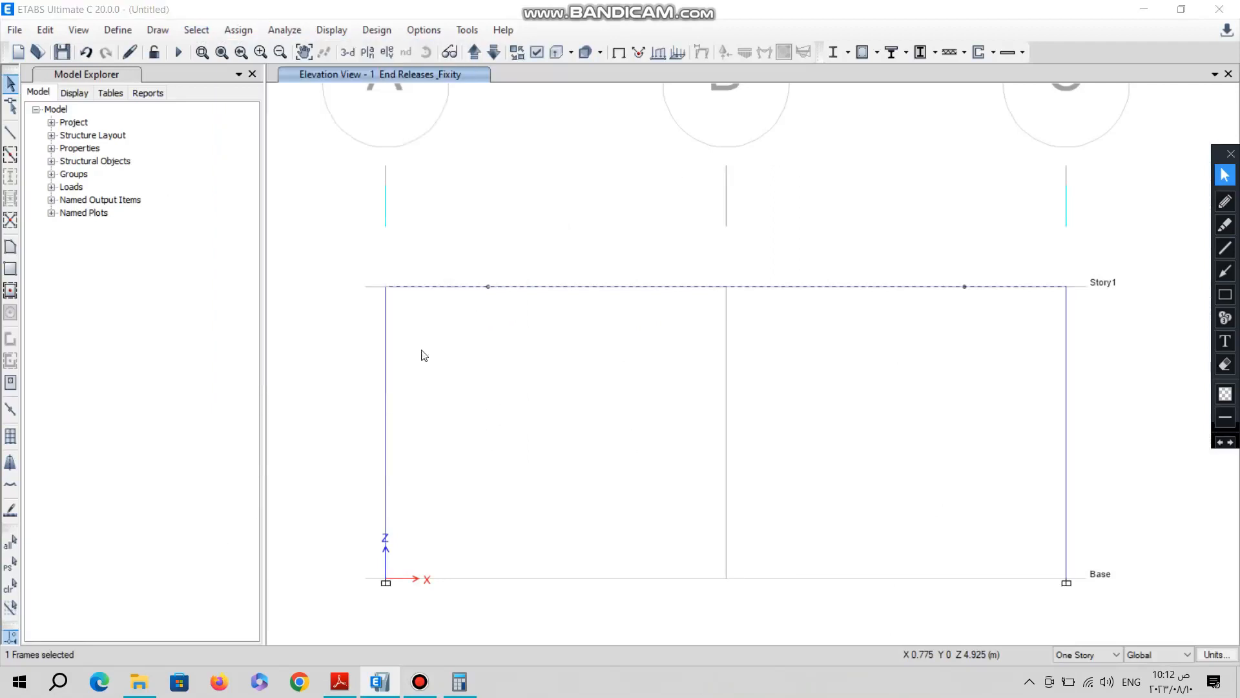
left_click(163, 507)
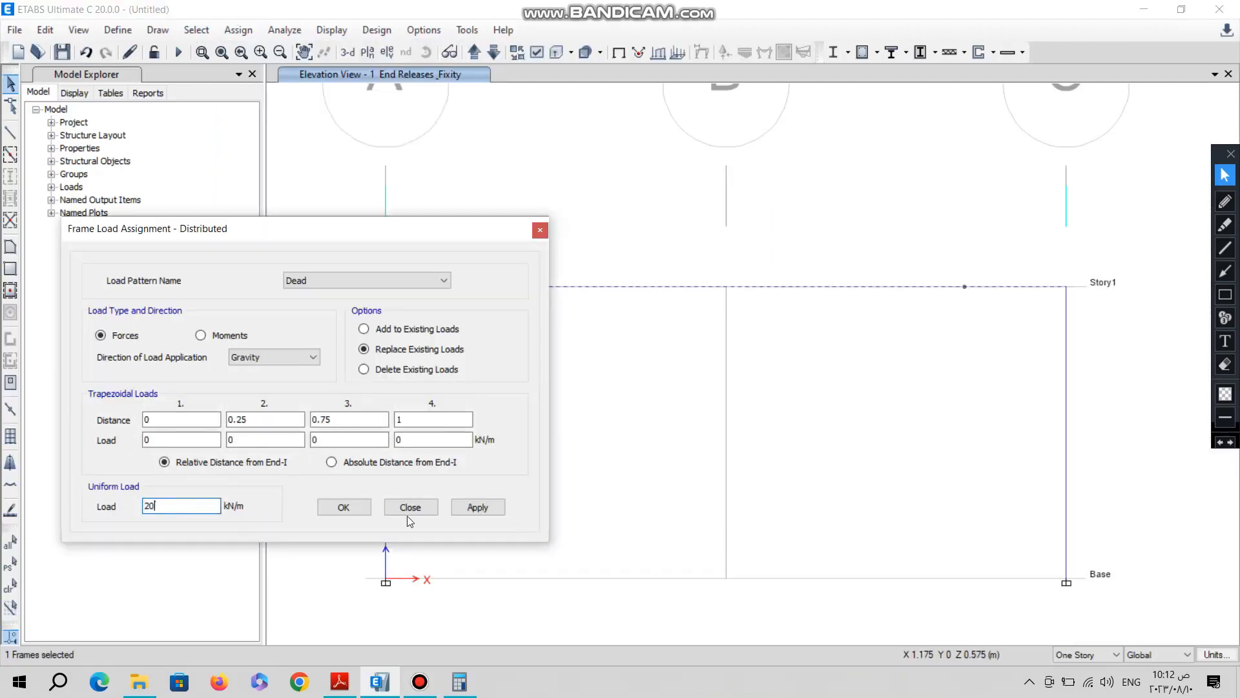
left_click(478, 507)
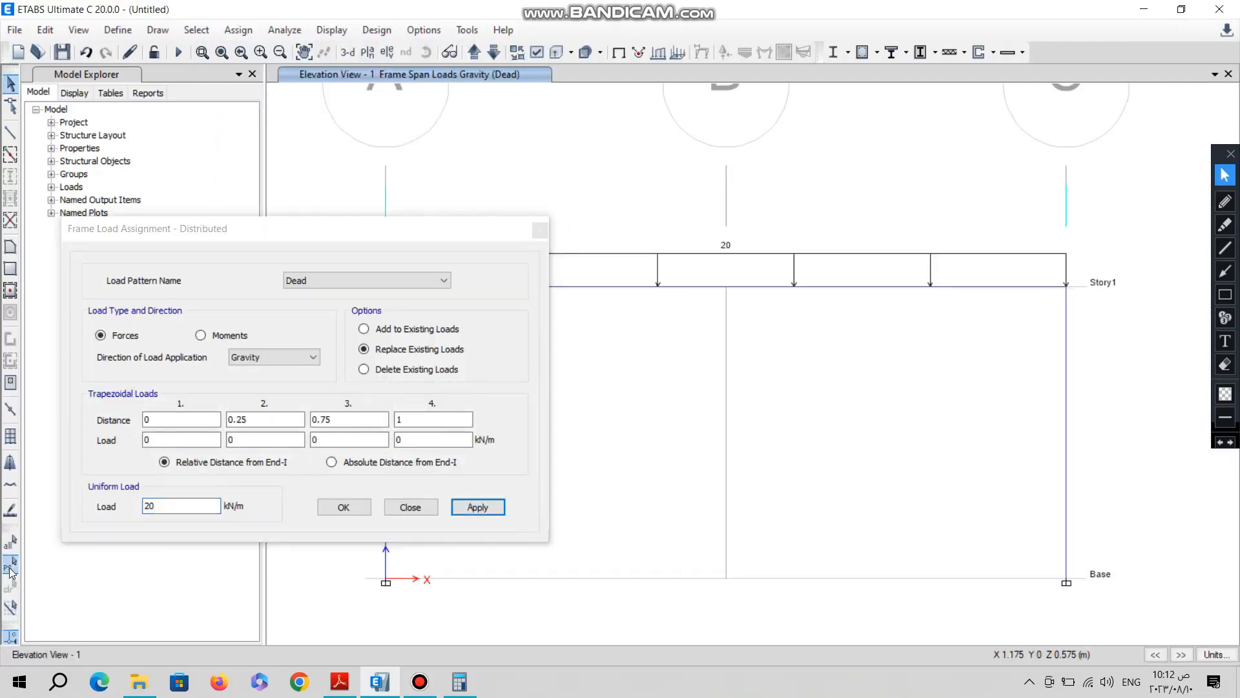
Assign a 20 kN/m uniform gravity load to the same beam under the Live pattern and finish the load assignment
left_click(368, 281)
left_click(303, 301)
left_click(478, 507)
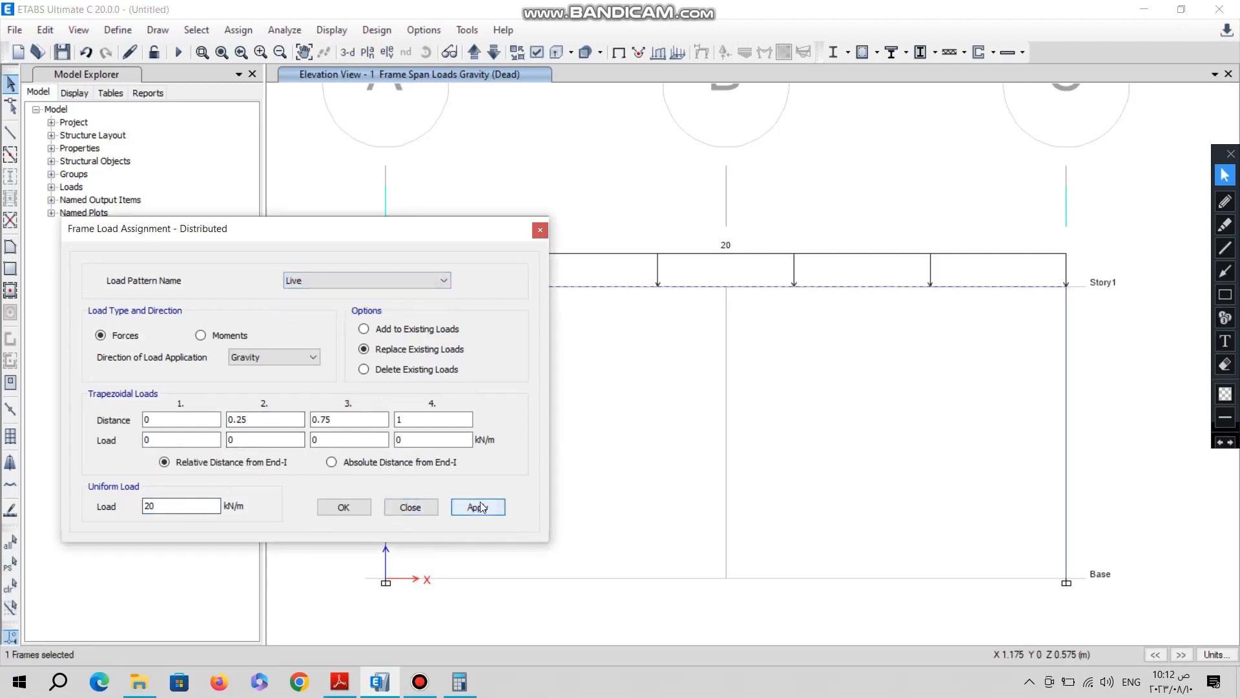
left_click(355, 509)
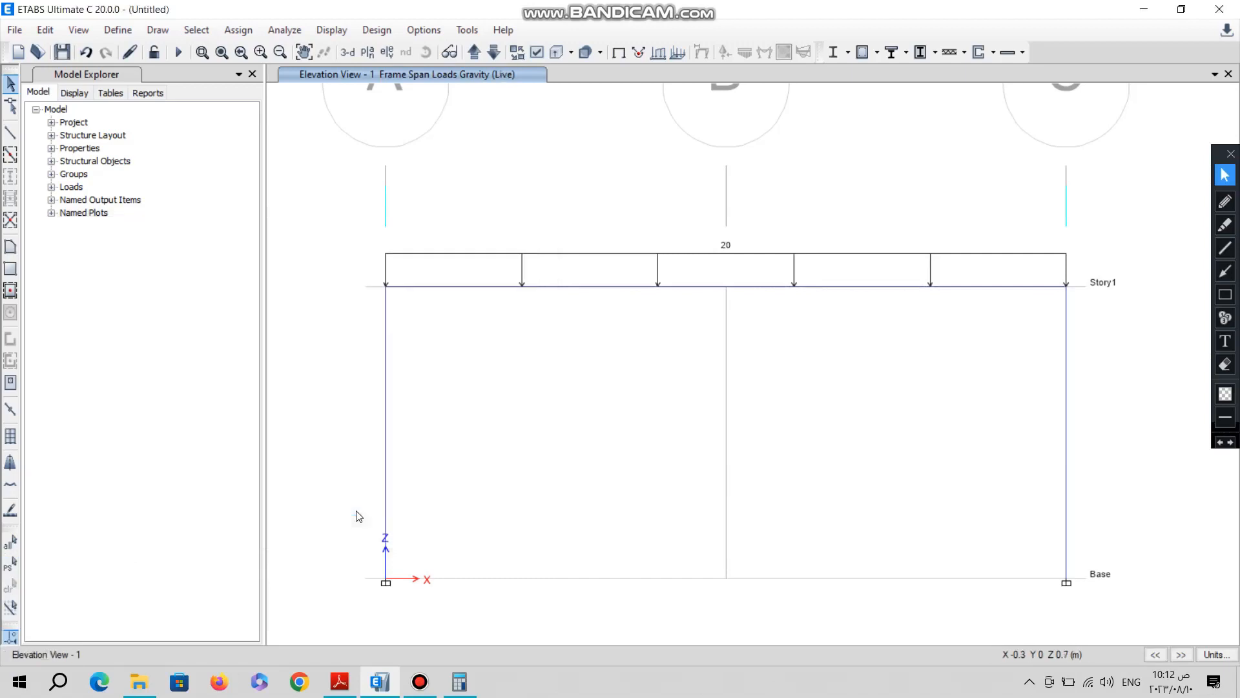
Draw a joint object at the beam's midspan, where grid B meets Story1
left_click(730, 292)
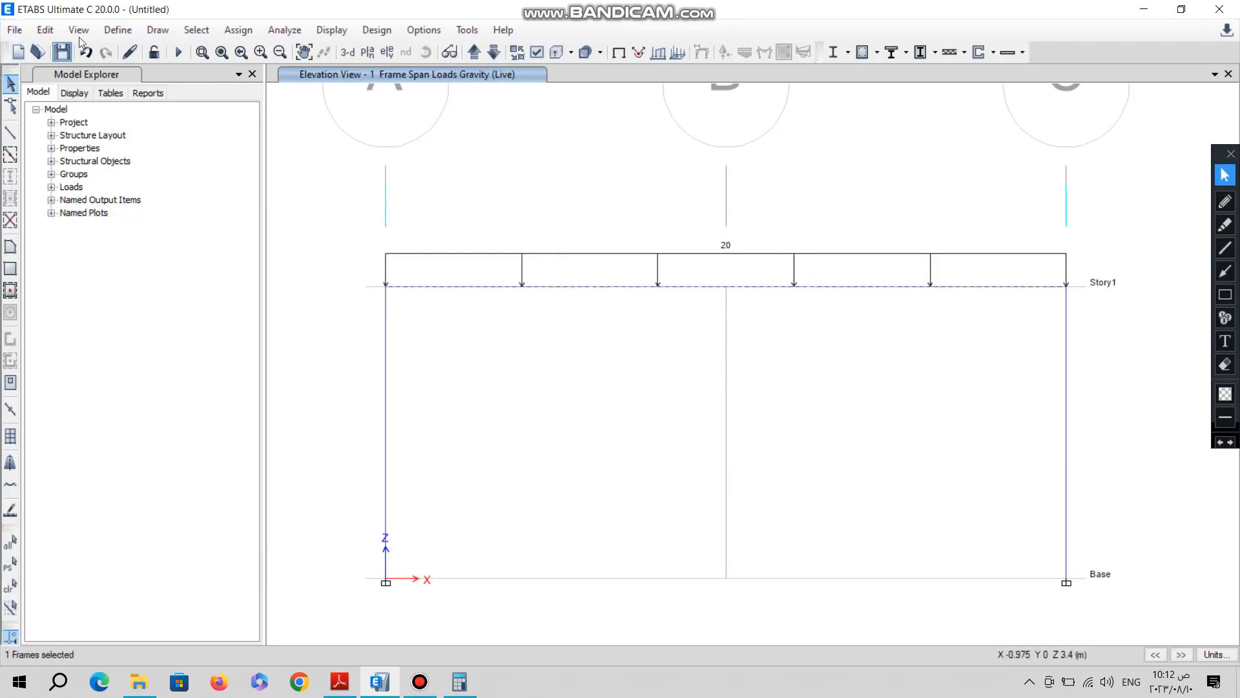
left_click(158, 31)
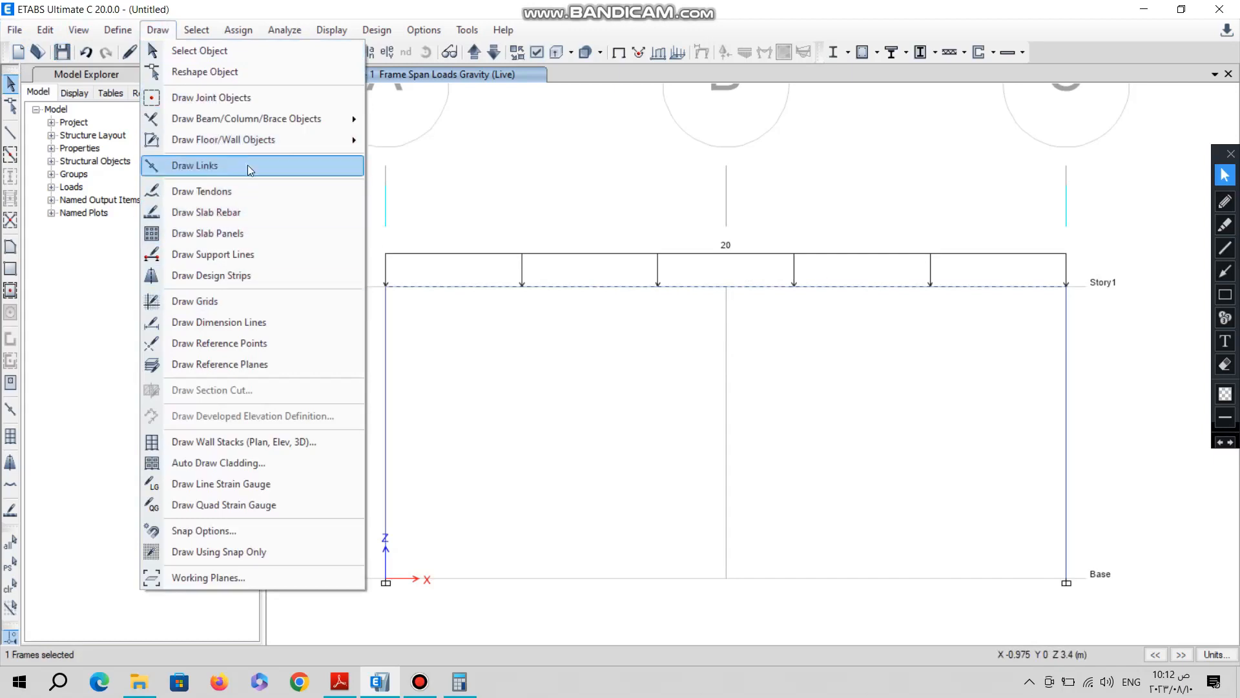
left_click(241, 97)
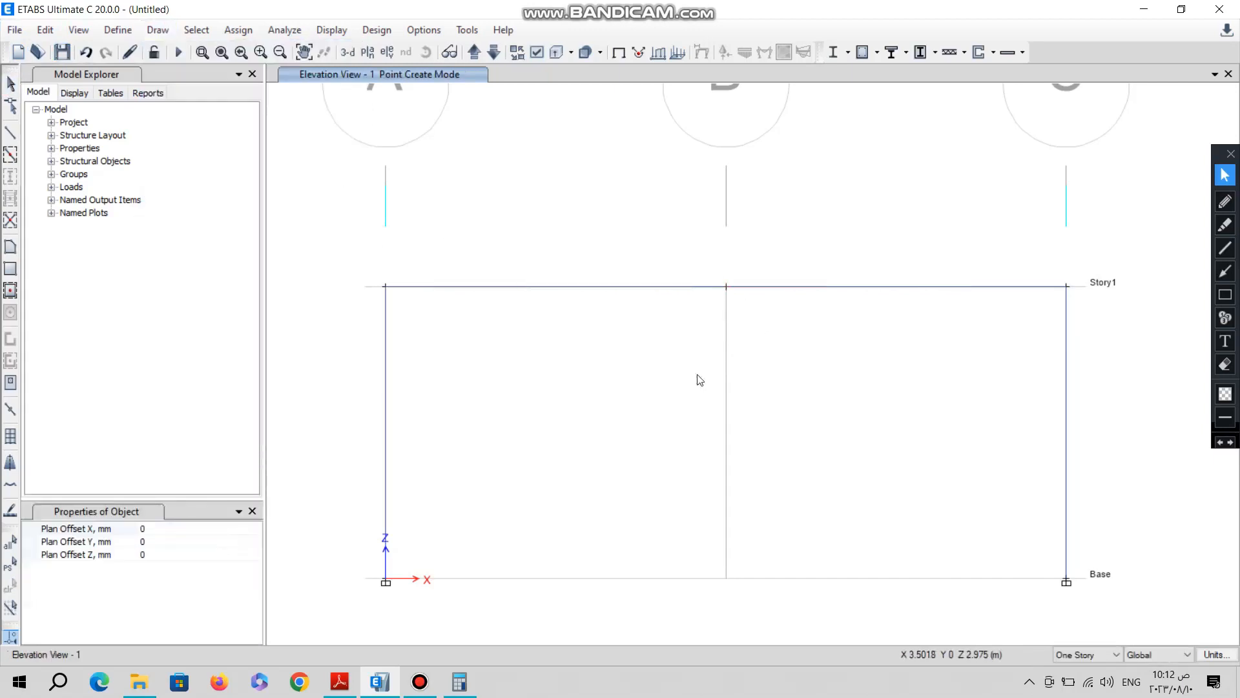
key("Escape")
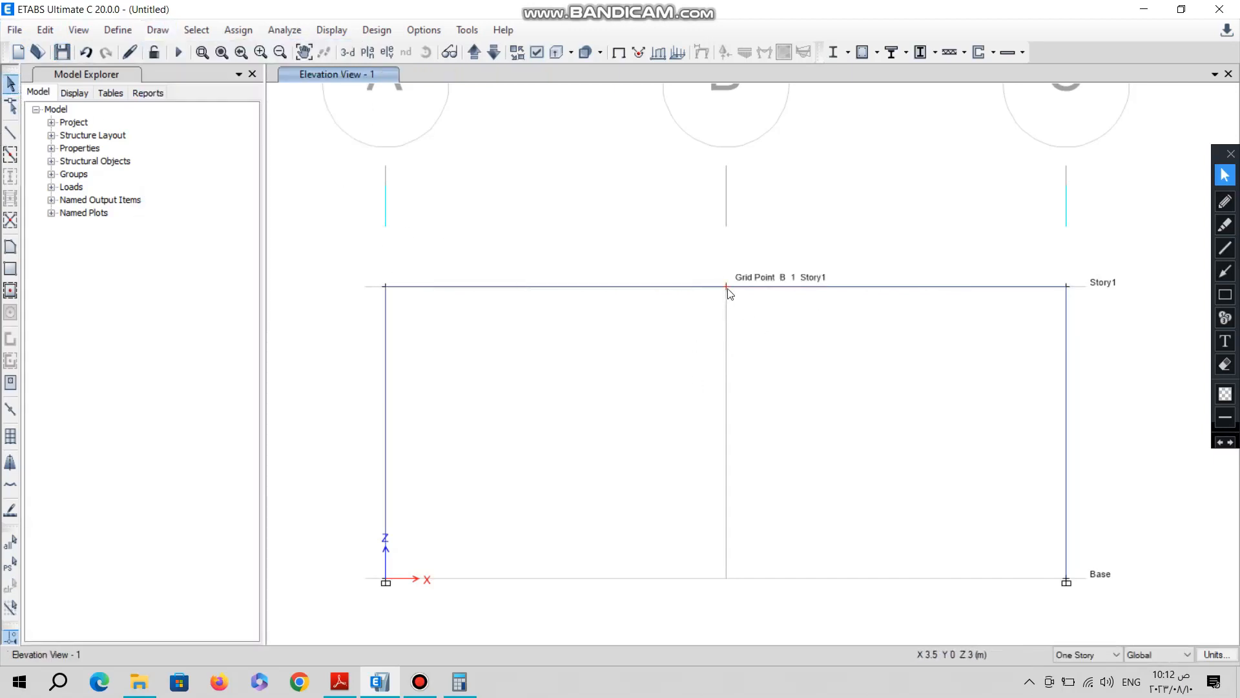
Check the load G in deflection.pdf and assign a Dead joint force of -40 kN in Global Z to the midspan joint
left_click(726, 286)
left_click(239, 29)
mouse_move(382, 160)
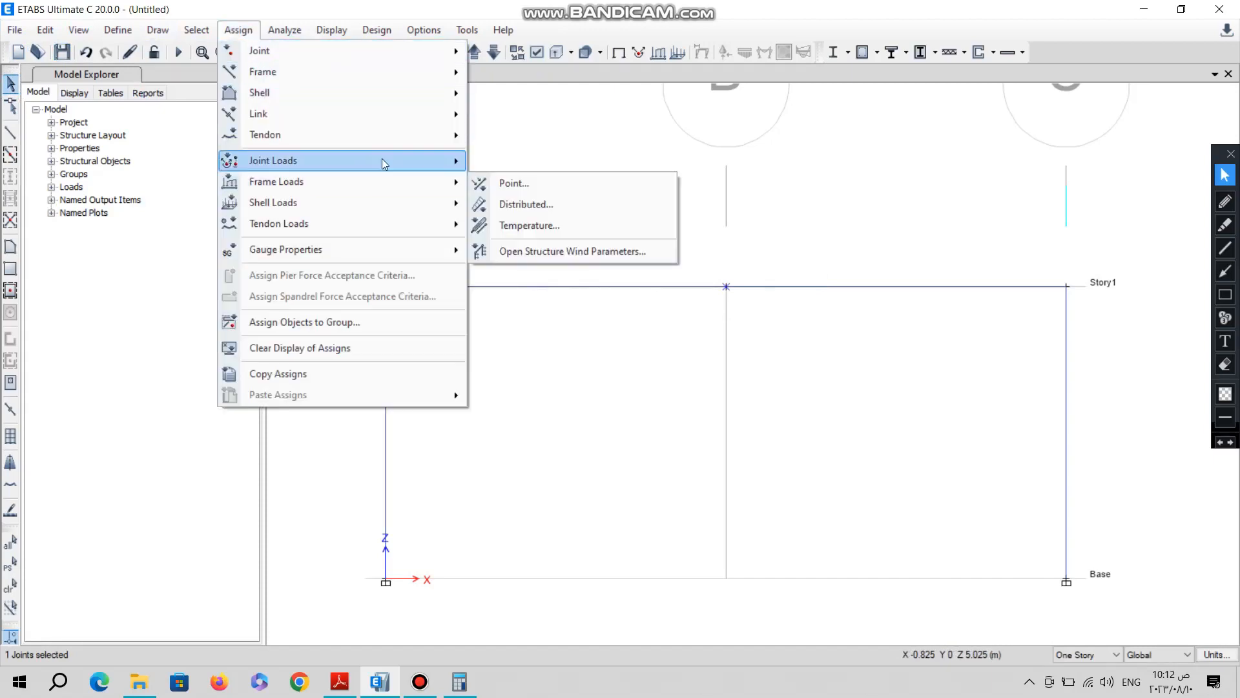
left_click(542, 164)
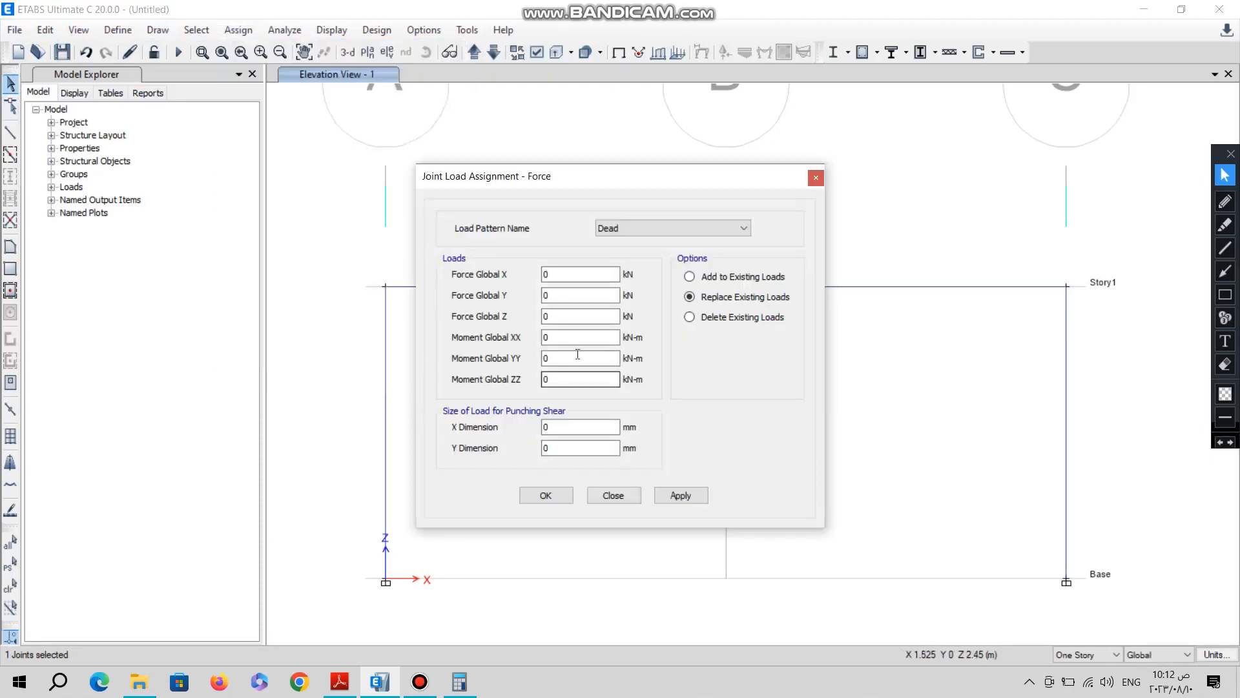
left_click(339, 681)
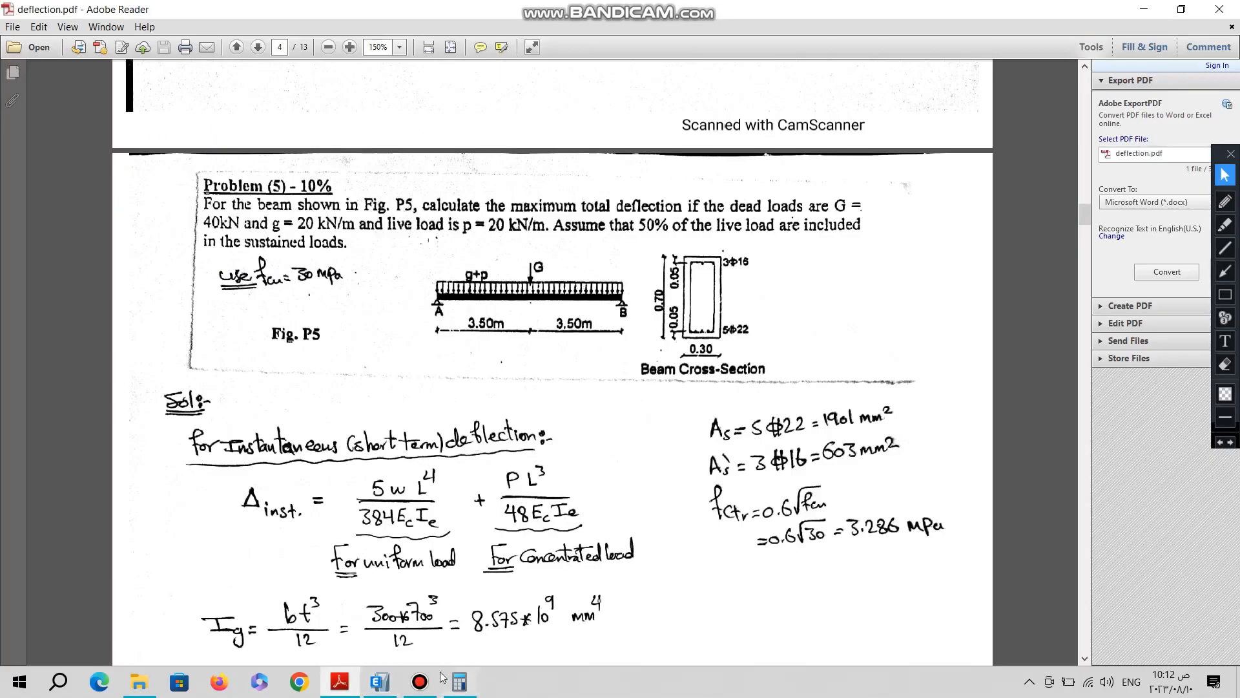
left_click(379, 682)
double_click(561, 315)
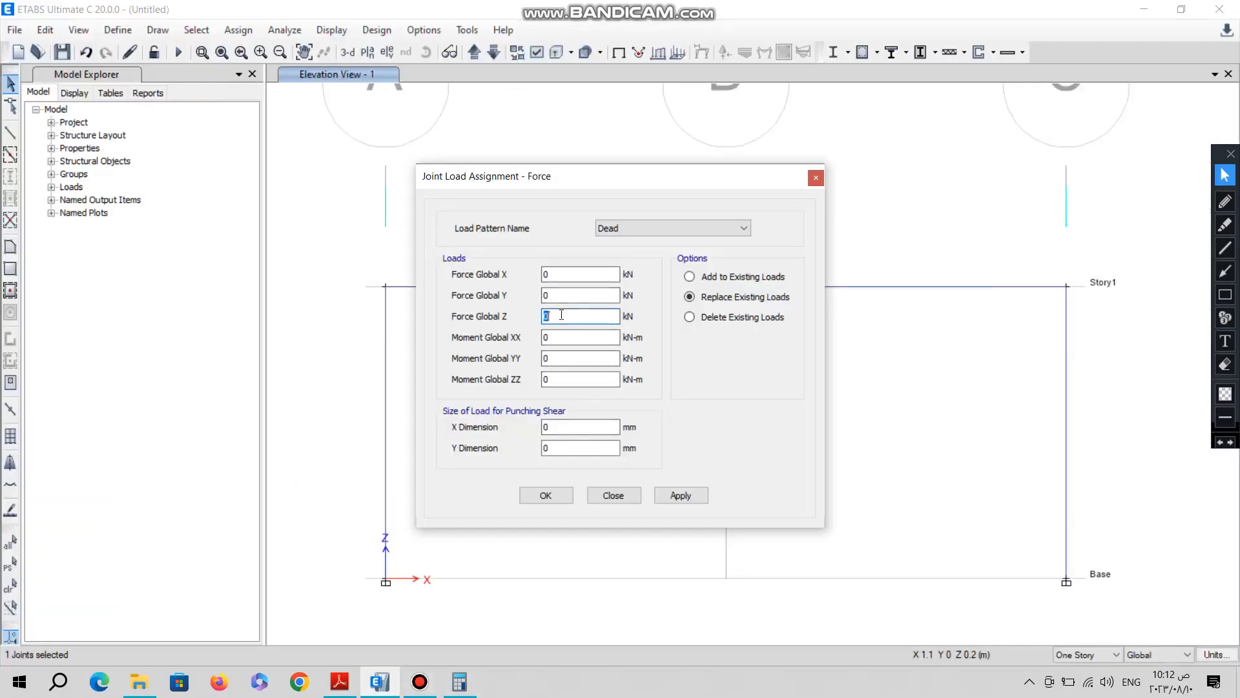
type("-40")
left_click(678, 492)
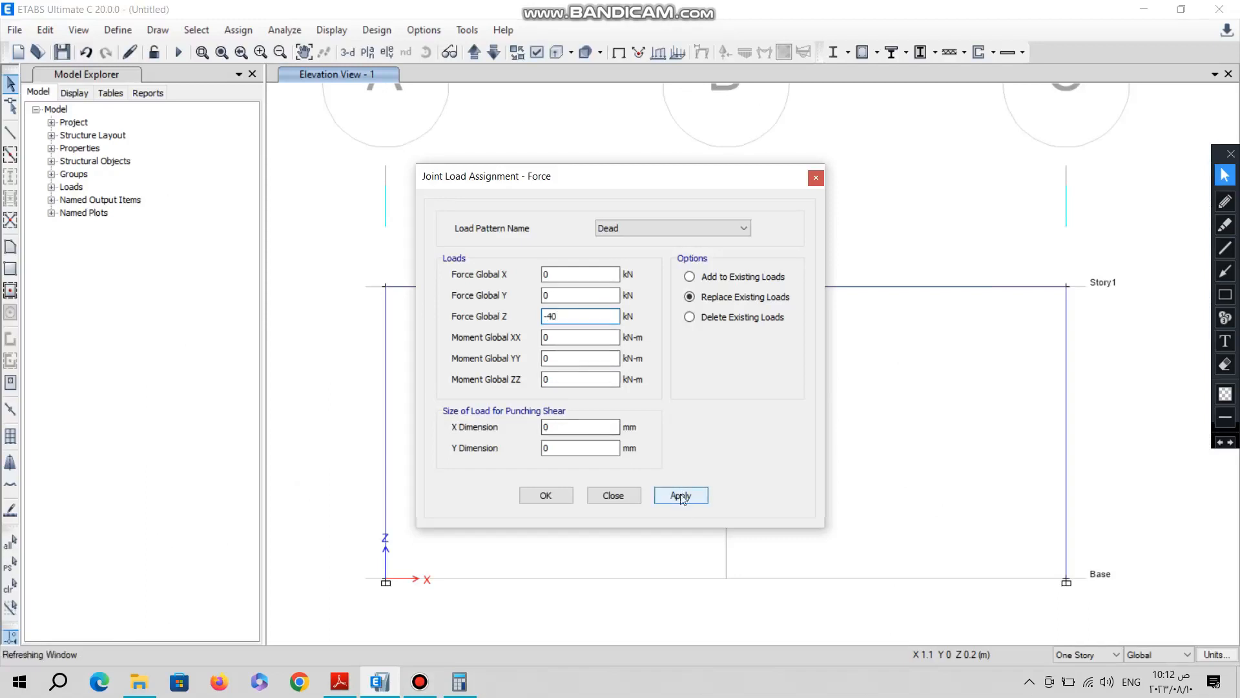
left_click(590, 502)
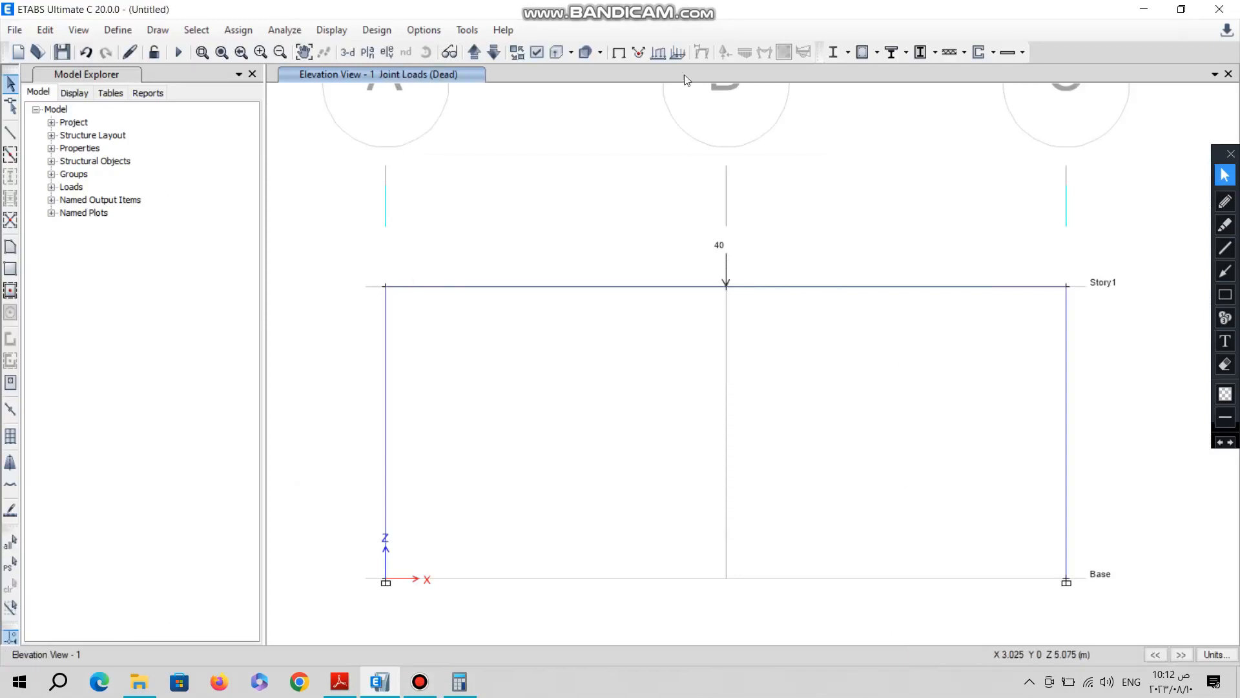
Display the frame span loads with joint loads and loading values for the Dead pattern, followed by the Live pattern
left_click(657, 56)
left_click_drag(625, 184, 219, 169)
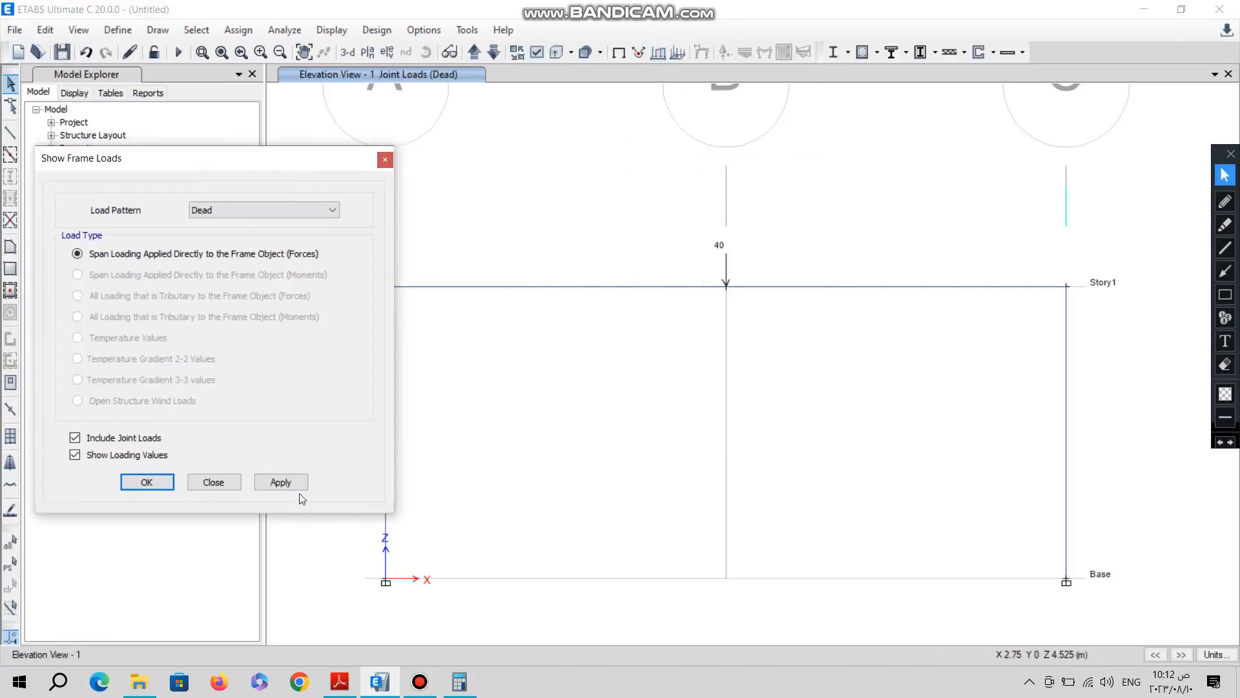
left_click(284, 483)
left_click(217, 215)
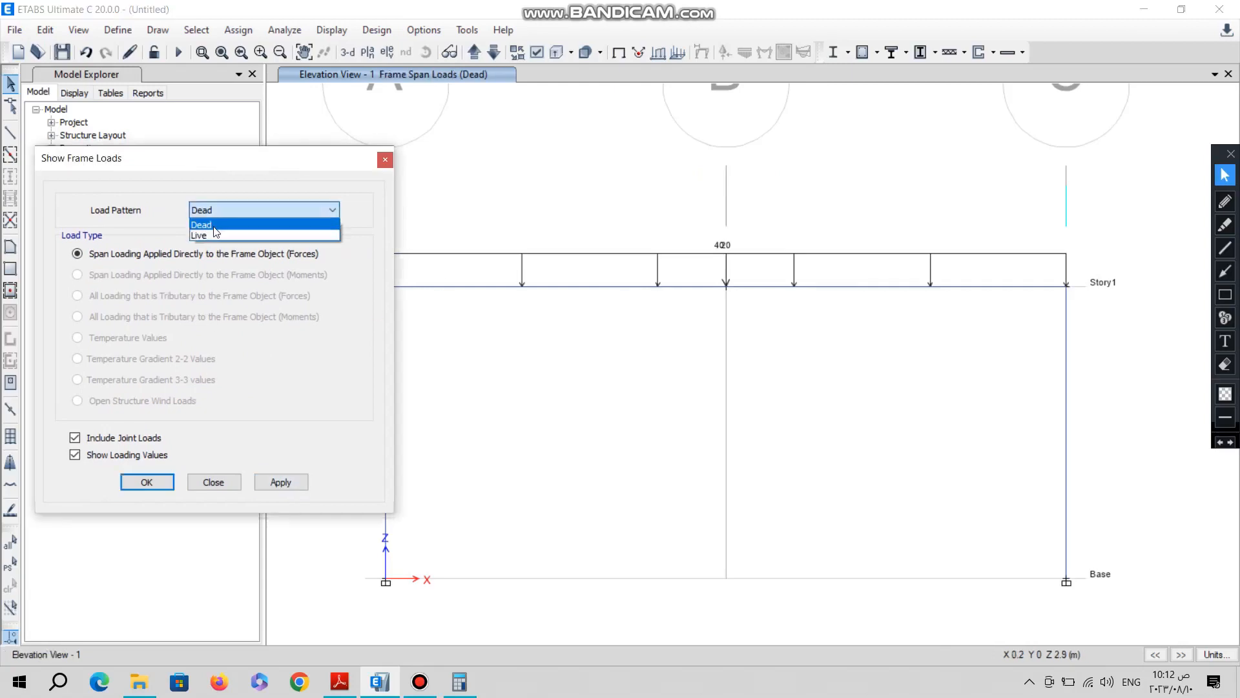
left_click(217, 235)
left_click(288, 482)
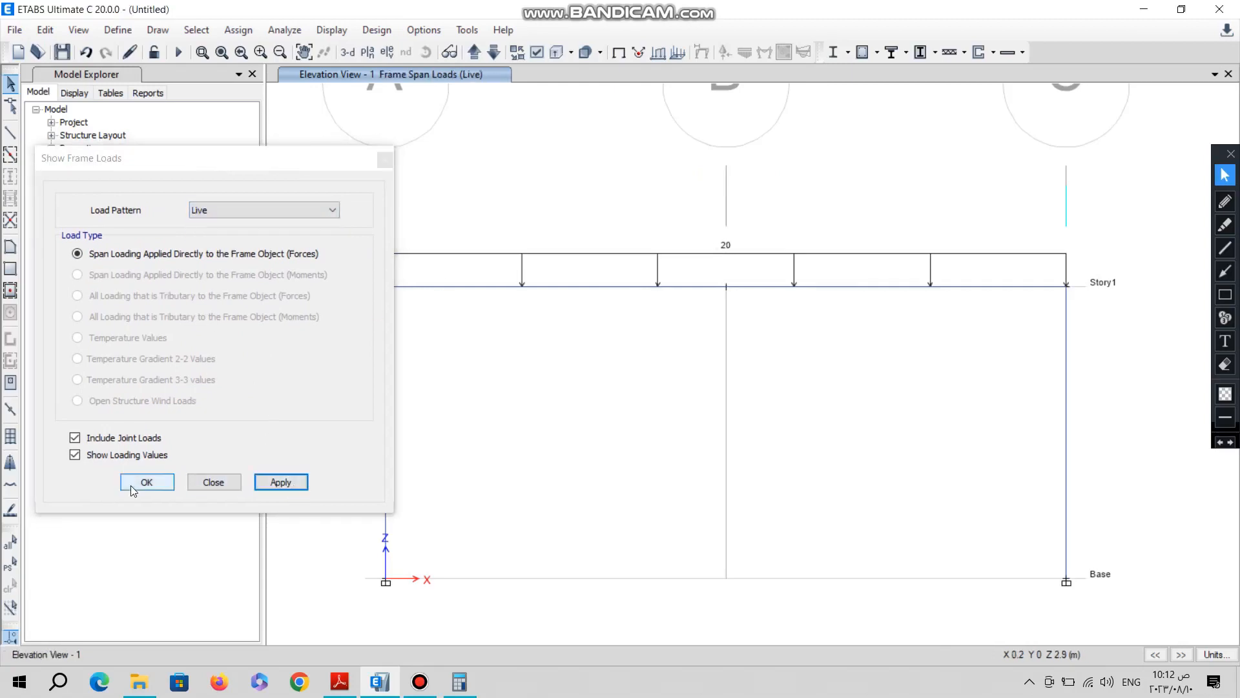
left_click(148, 482)
Review the beam's object information, checking its assignments and its Dead and Live loads
left_click(609, 290)
right_click(612, 286)
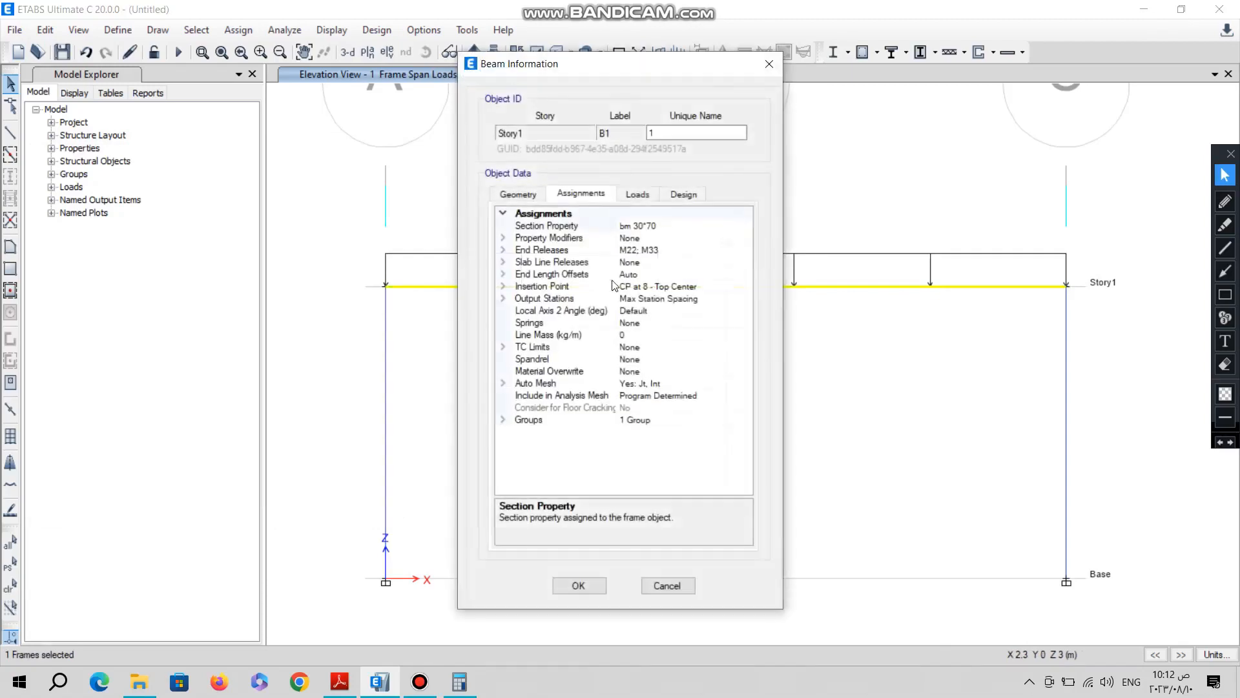
left_click(637, 194)
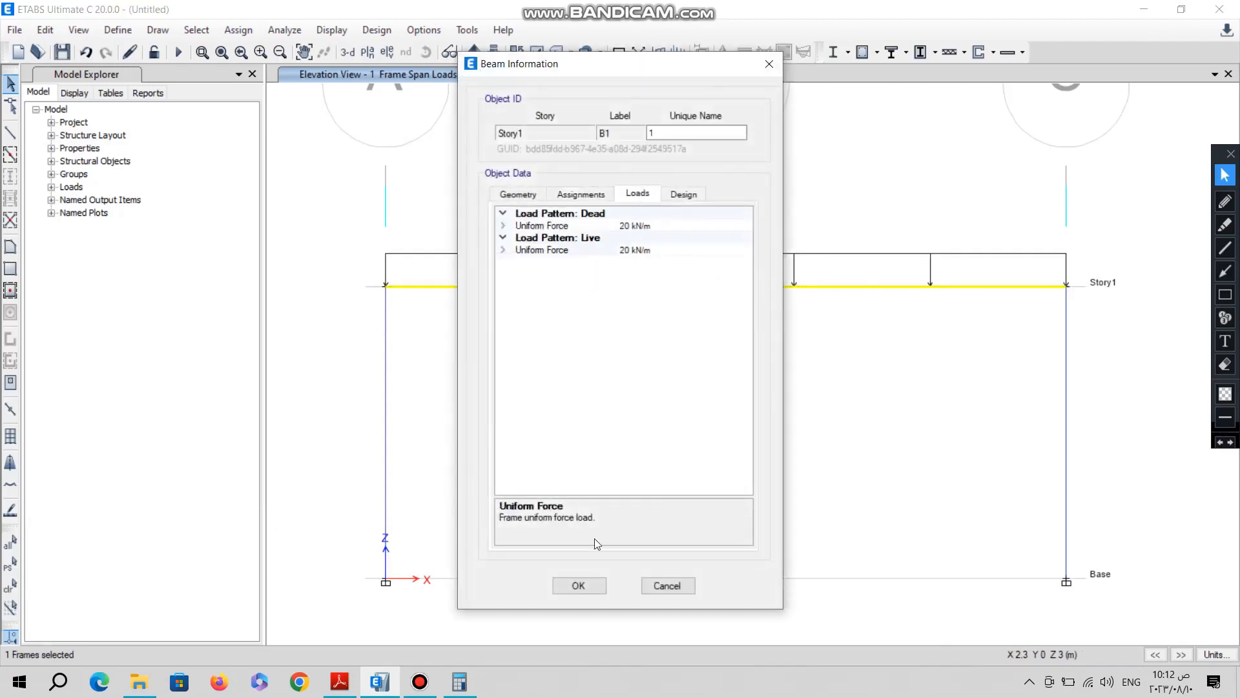
left_click(578, 585)
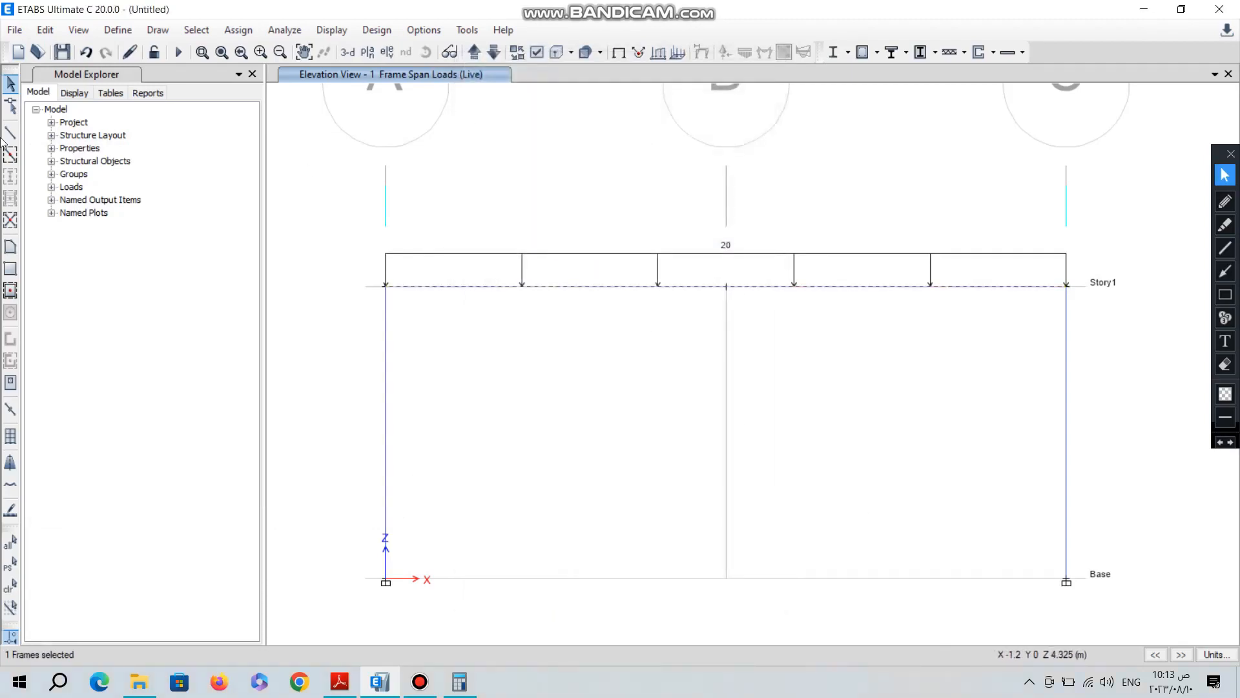
Open the cracking analysis reinforcement options with user-specified rebar as the source, and bring up Calculator over the steel areas in deflection.pdf
left_click(238, 30)
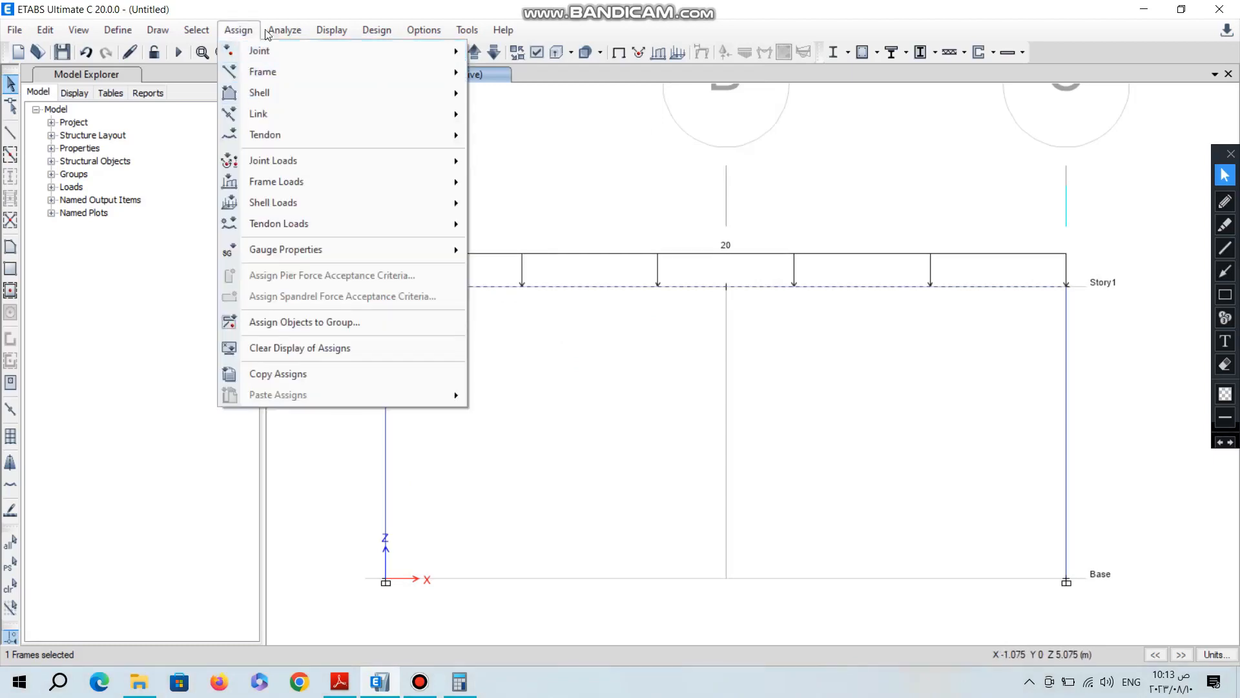
mouse_move(285, 30)
left_click(315, 233)
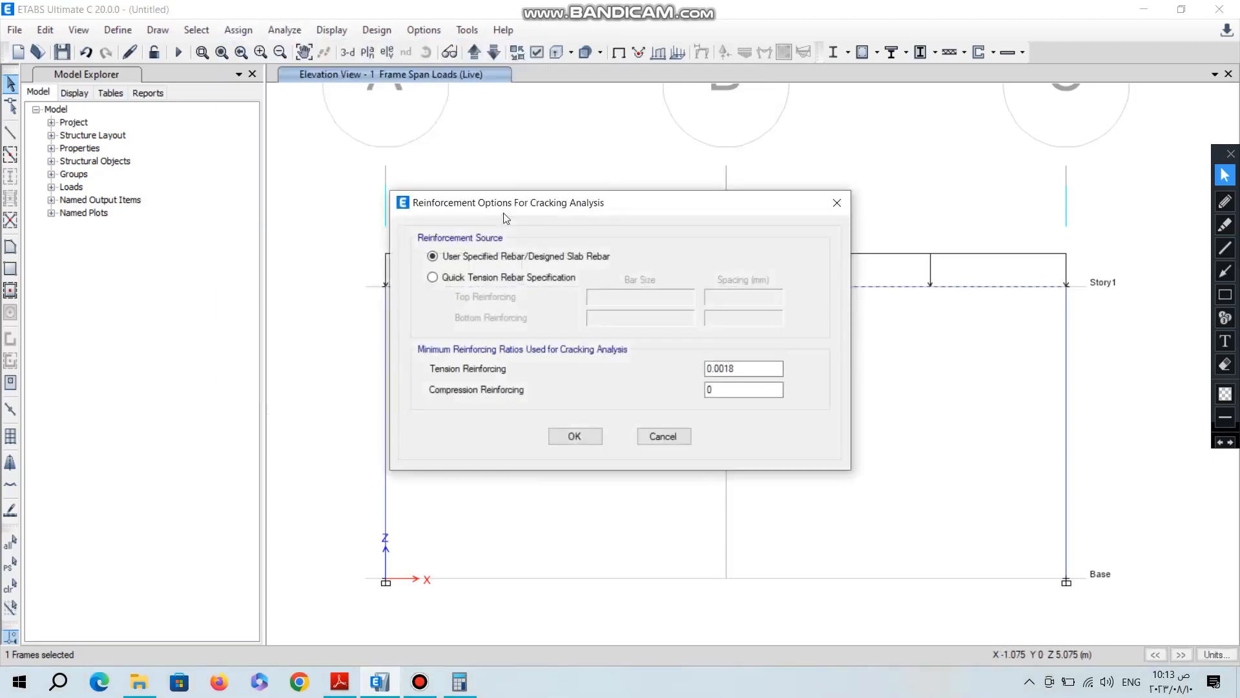
left_click(460, 281)
left_click(447, 254)
left_click(345, 686)
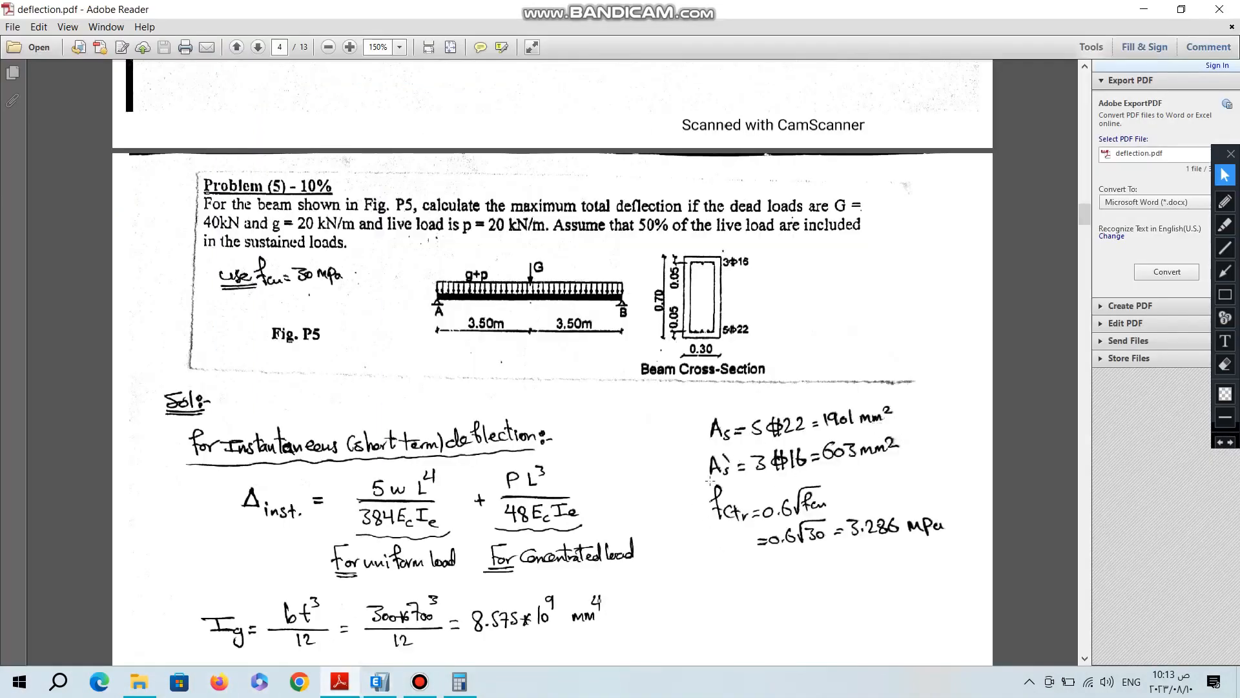
left_click(459, 681)
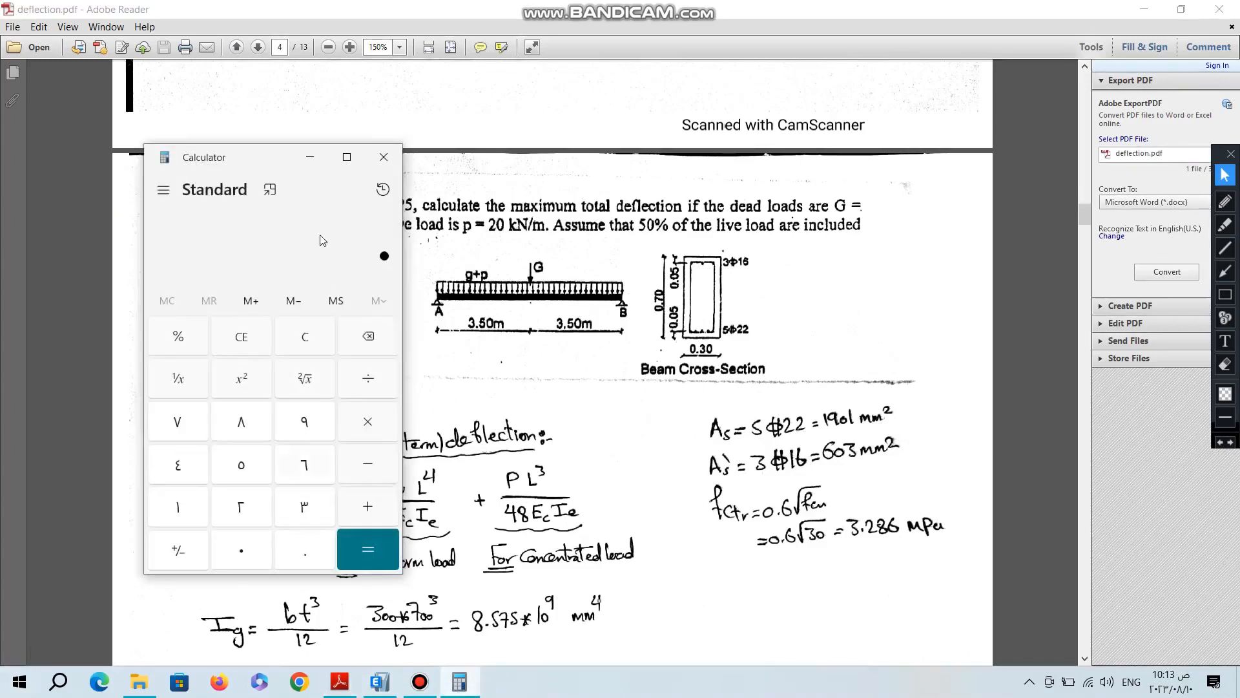
left_click(308, 416)
left_click(259, 555)
left_click(178, 507)
left_click(297, 514)
left_click(242, 553)
left_click(242, 553)
left_click(367, 421)
left_click(177, 421)
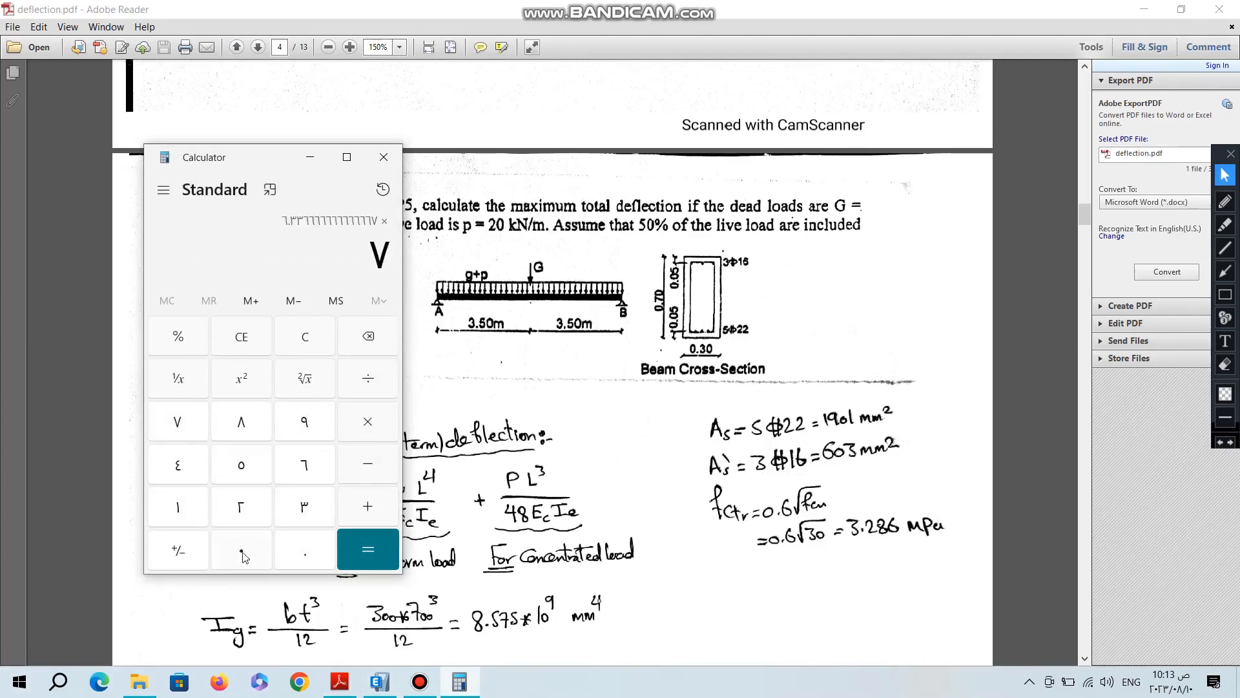
left_click(242, 554)
left_click(243, 554)
left_click(347, 553)
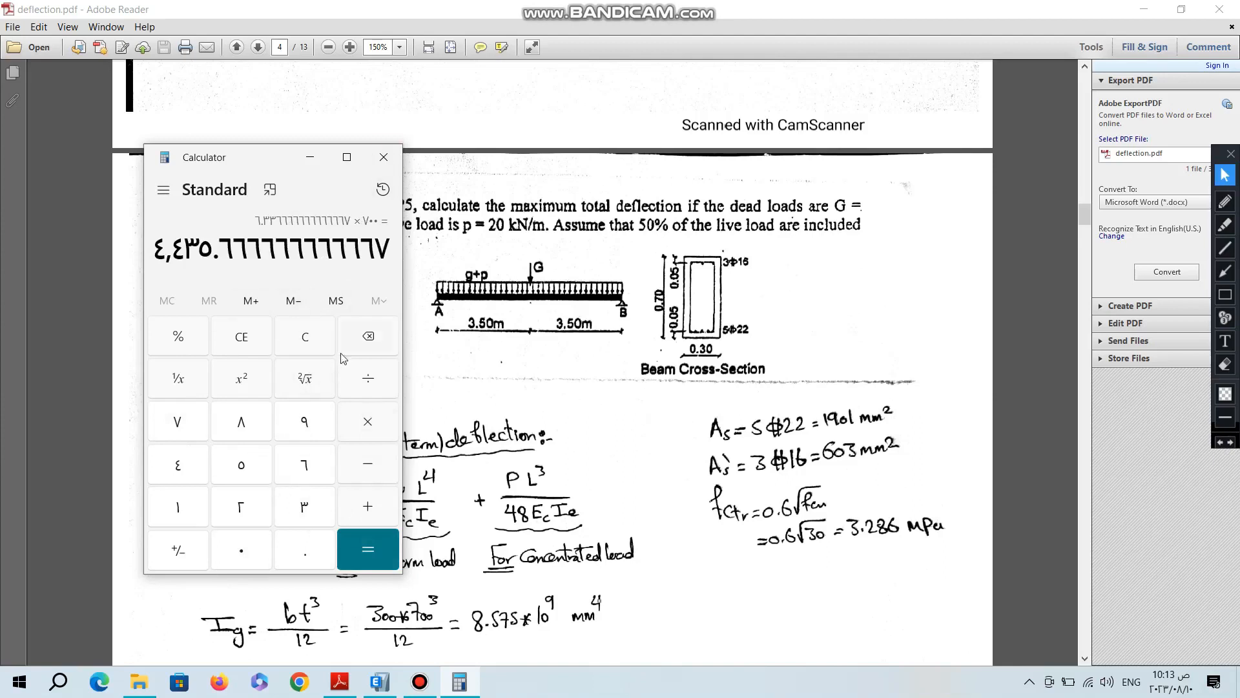
left_click(290, 346)
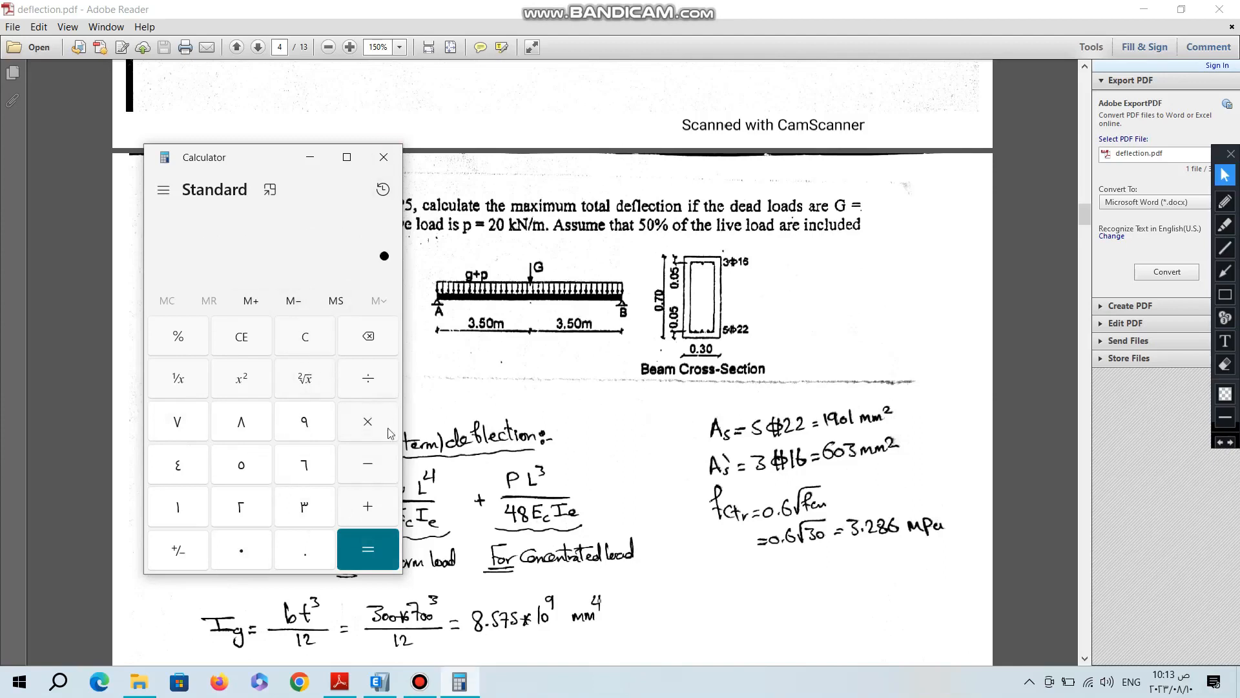
Calculate the beam's gross cross-section area as 300 × 700
left_click(285, 520)
left_click(249, 552)
left_click(250, 554)
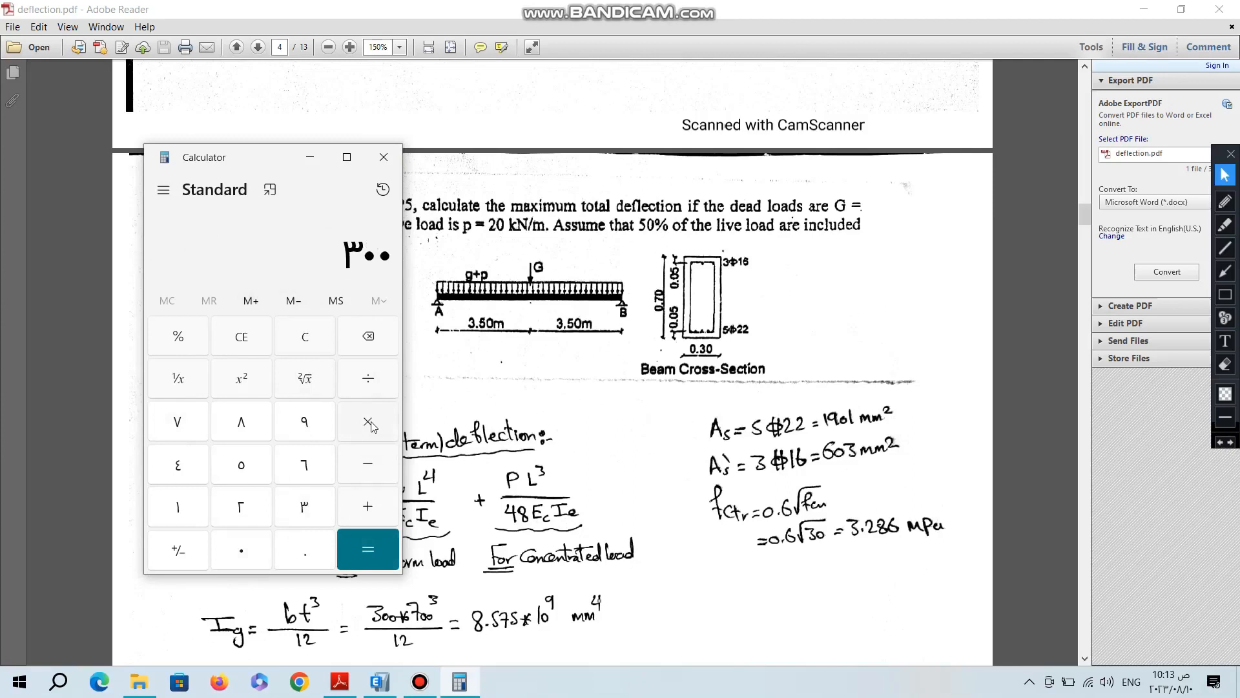
left_click(162, 432)
double_click(241, 550)
left_click(368, 549)
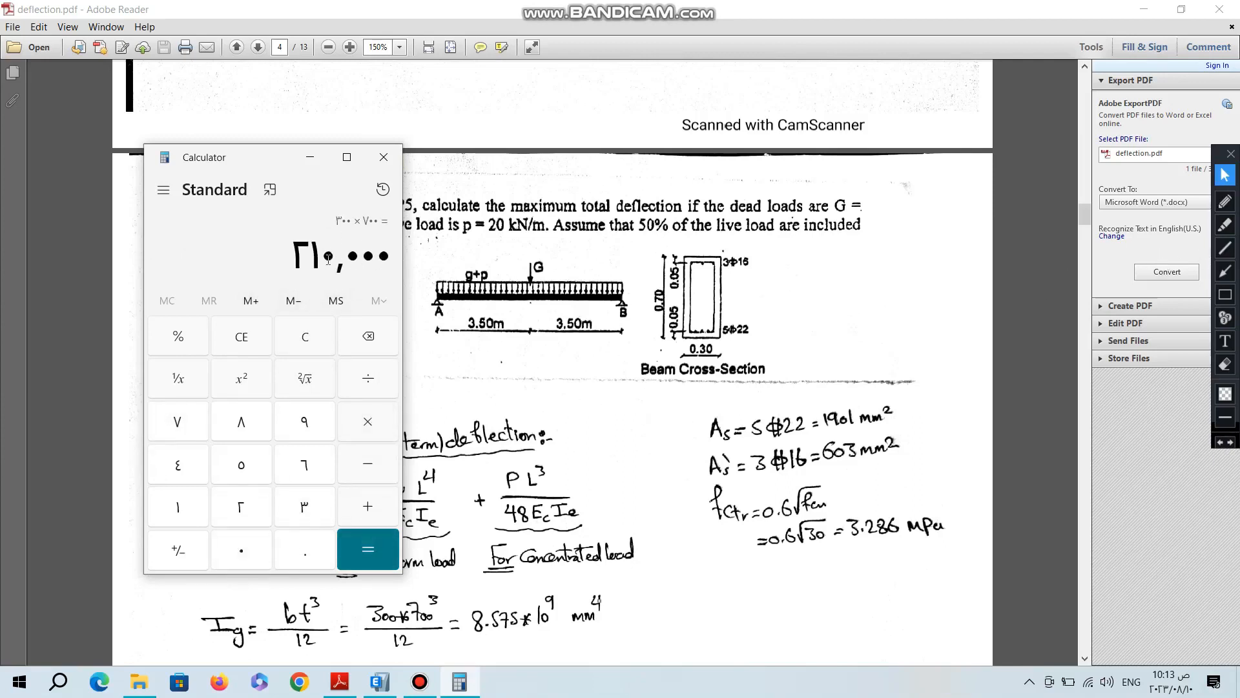
Calculate the tension reinforcement ratio by dividing the steel area 1901 by 210000
left_click(289, 345)
left_click(237, 553)
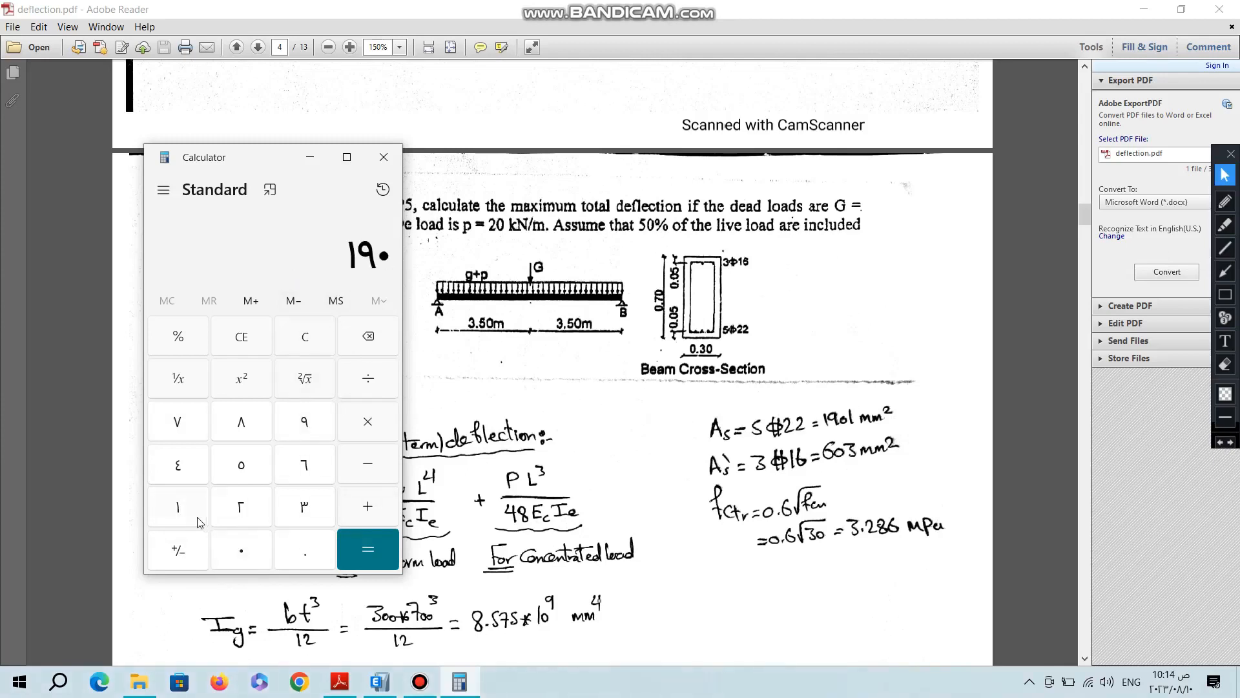
left_click(178, 507)
left_click(240, 507)
left_click(178, 507)
left_click(241, 551)
left_click(241, 551)
left_click(240, 550)
left_click(240, 550)
left_click(240, 550)
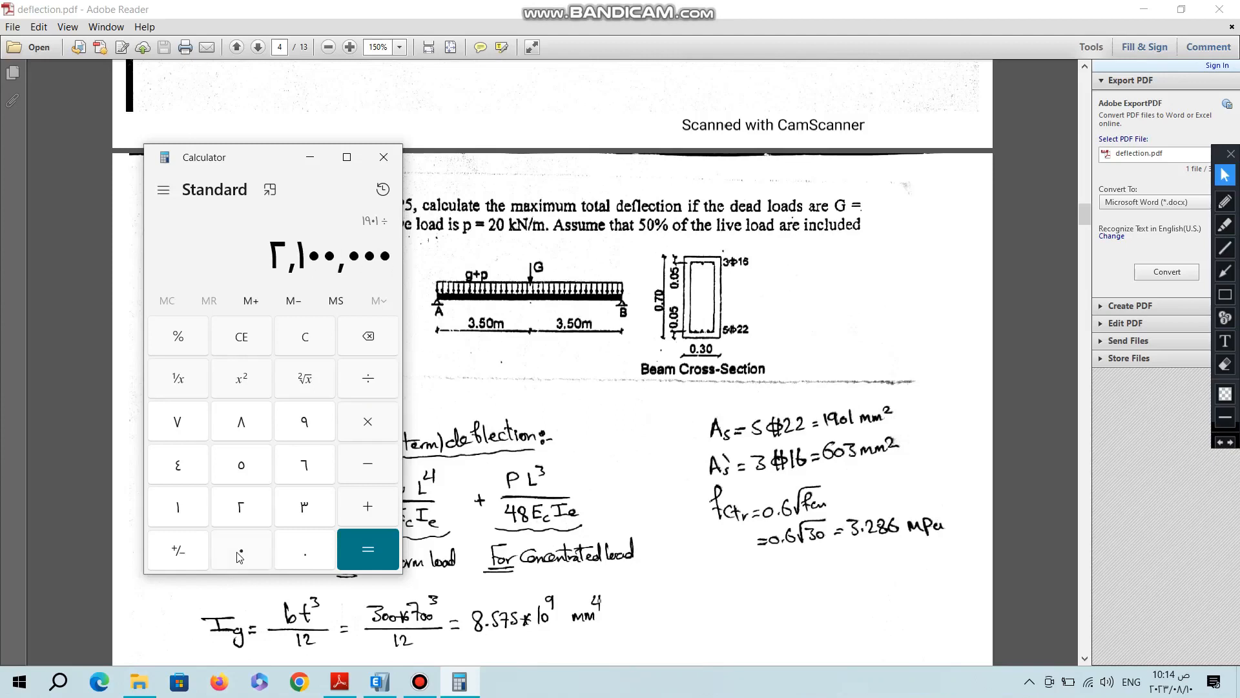
left_click(355, 344)
left_click(368, 549)
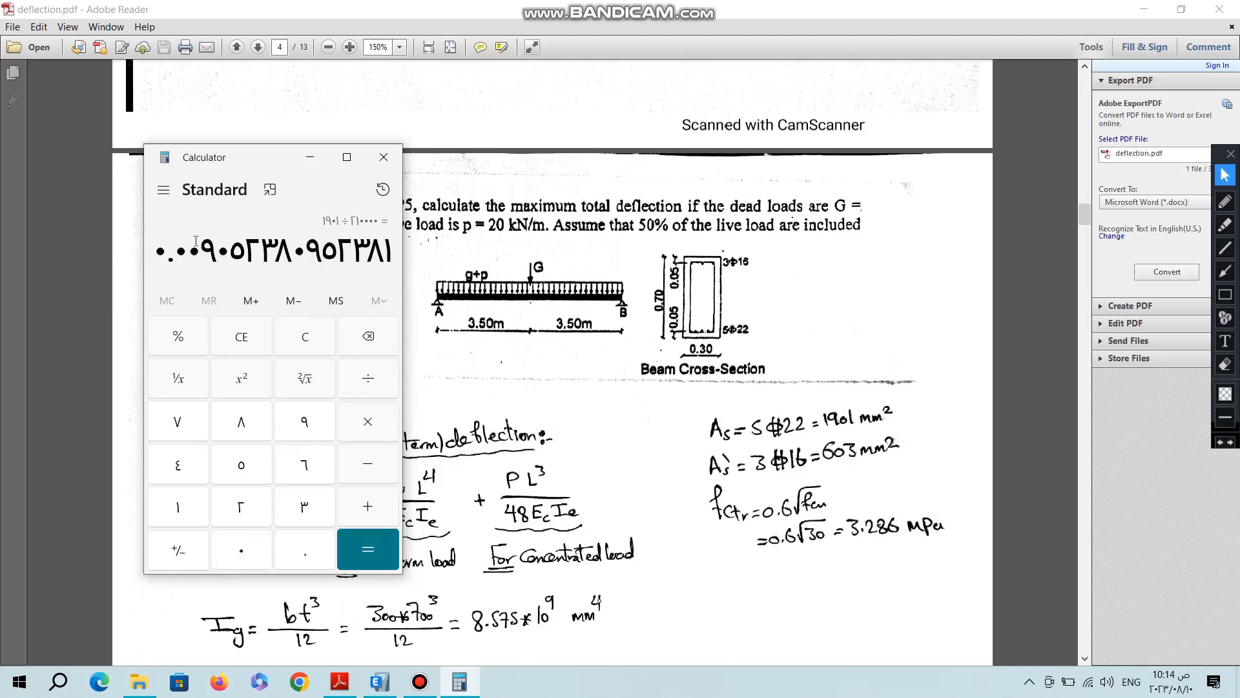
Set the minimum tension reinforcing ratio to 0.00905 and the compression ratio to 0.00309, checking the compression steel area in deflection.pdf
left_click(380, 682)
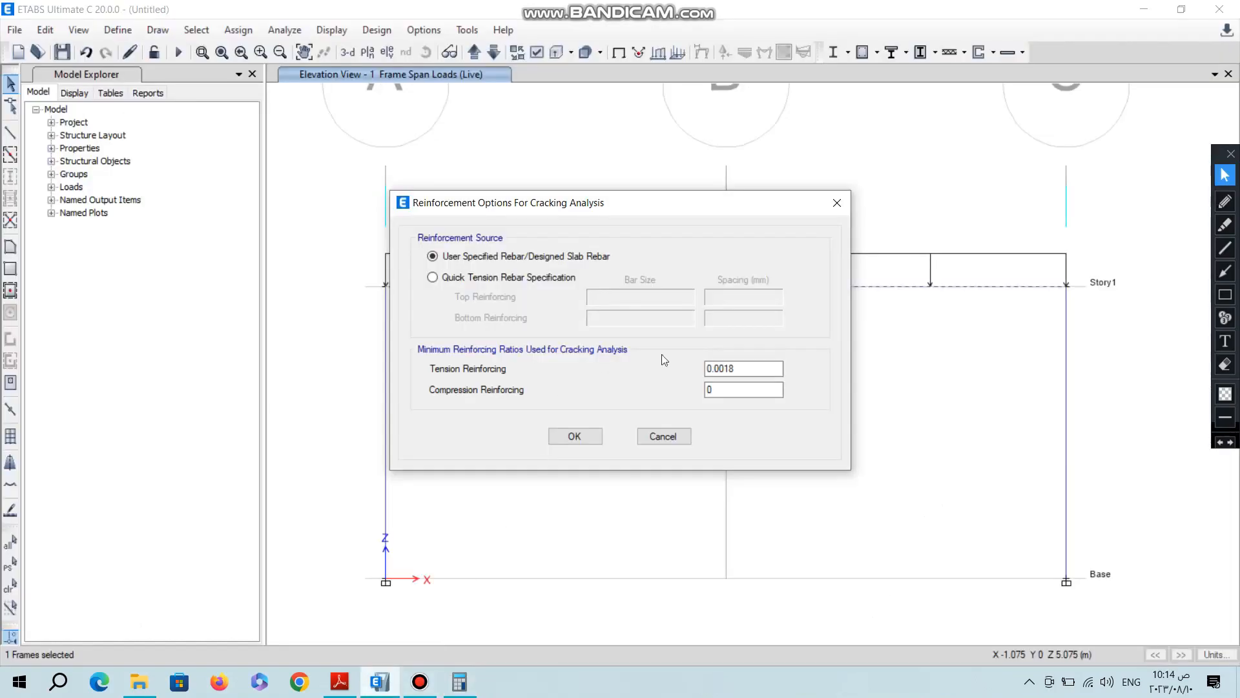
left_click_drag(756, 372, 705, 370)
type(".0090")
left_click(753, 388)
left_click(339, 681)
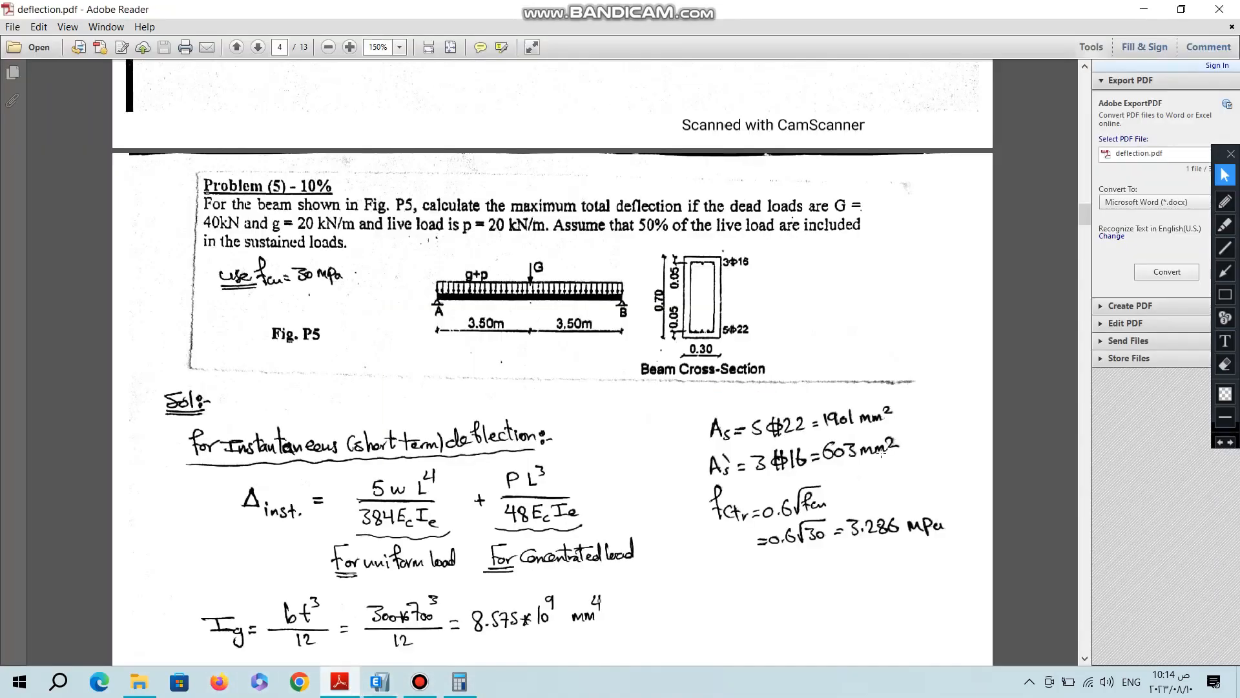
key("alt+Tab")
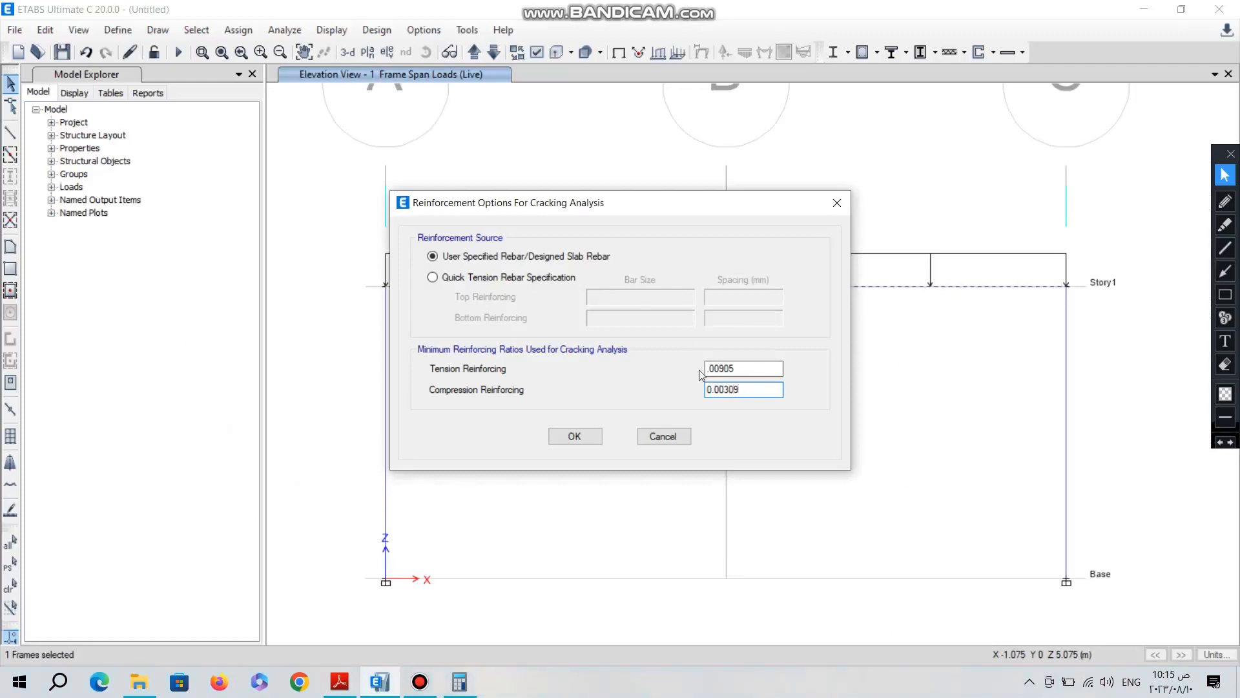
left_click(574, 436)
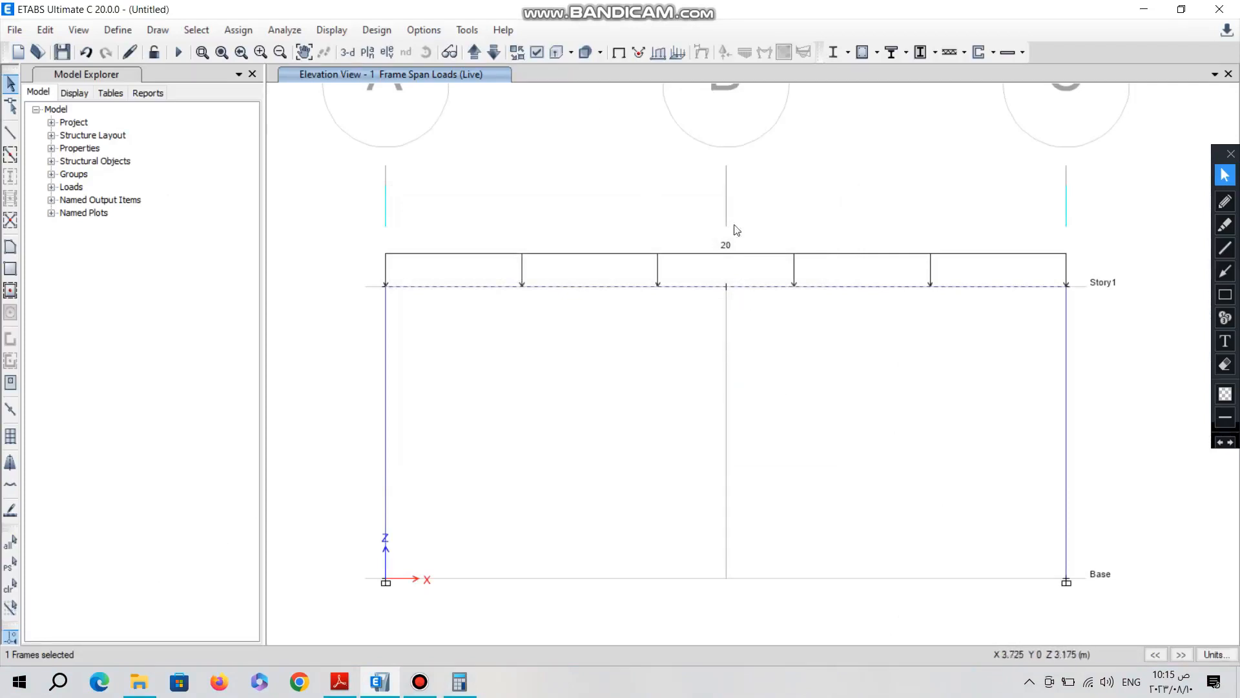
Add a new load case of type Nonlinear Static and name it c1
left_click(115, 30)
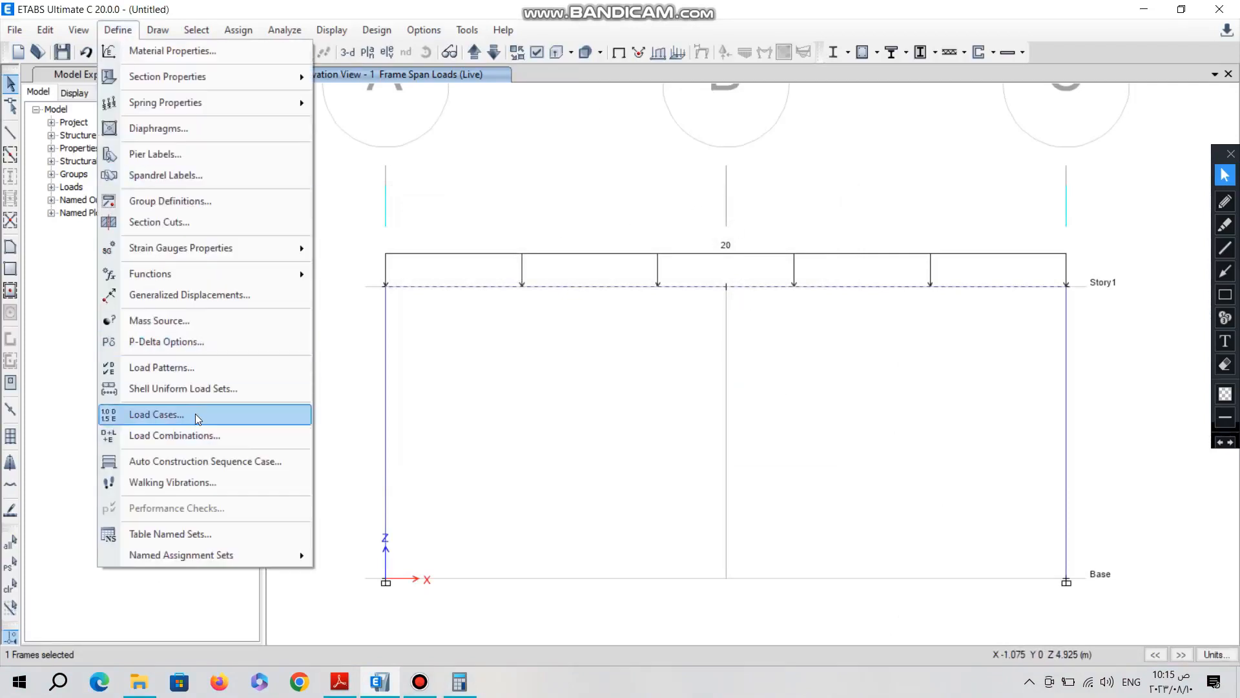
left_click(213, 414)
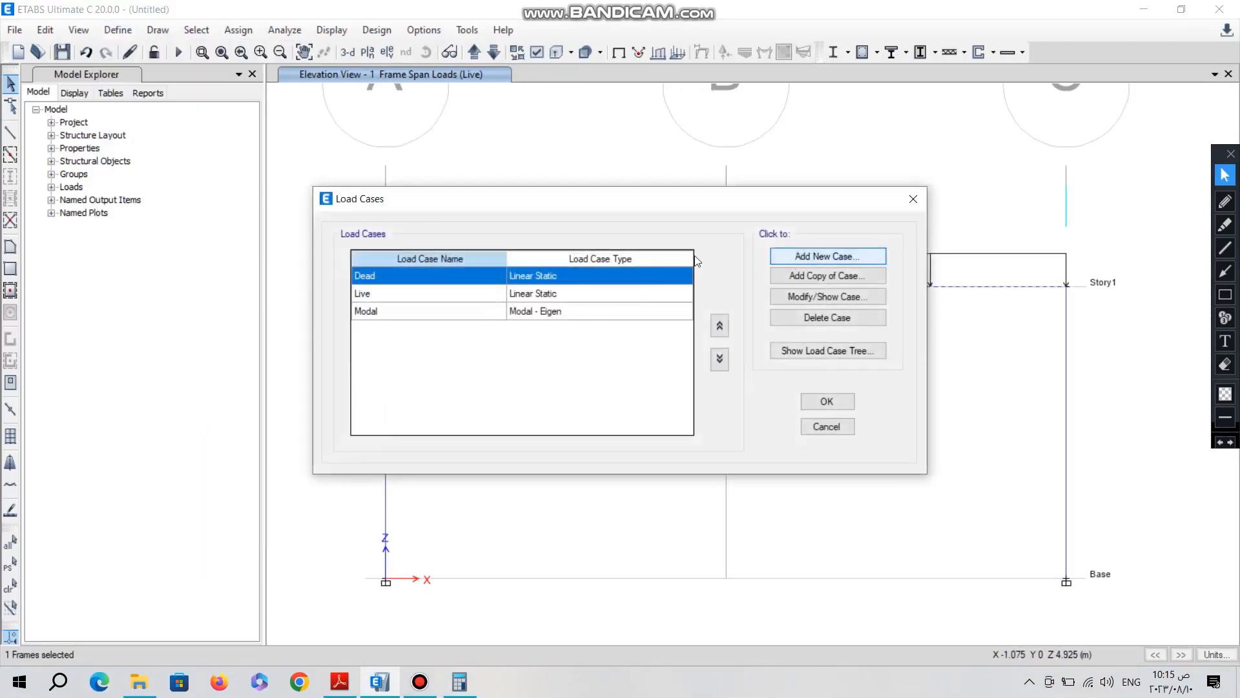
left_click(828, 255)
left_click(650, 134)
left_click(649, 148)
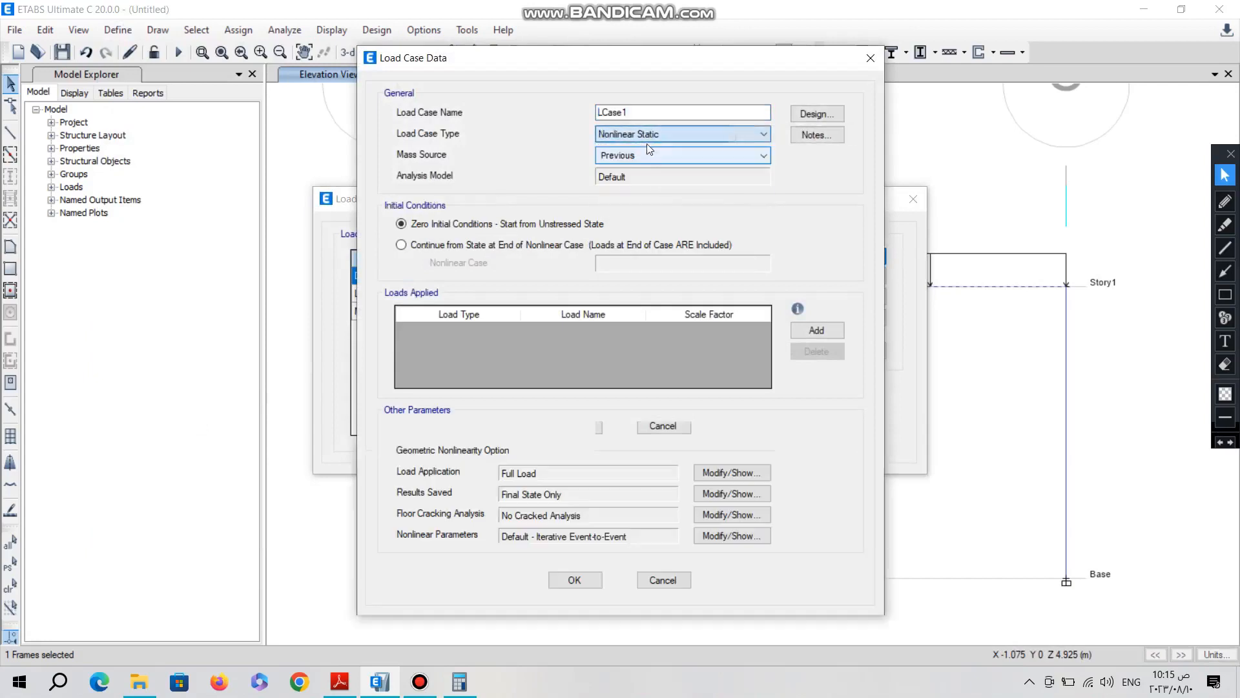
double_click(640, 111)
type("c1")
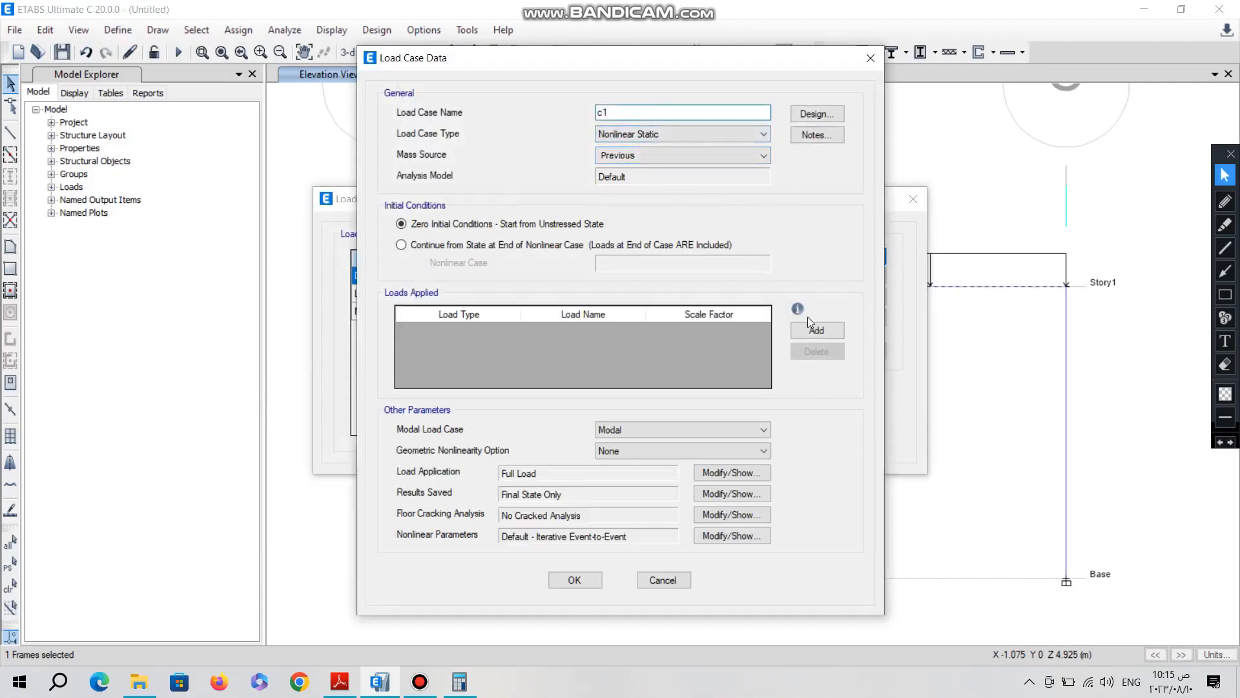
Apply the Dead and Live load patterns to load case c1, each with a scale factor of 1
left_click(815, 330)
left_click(815, 330)
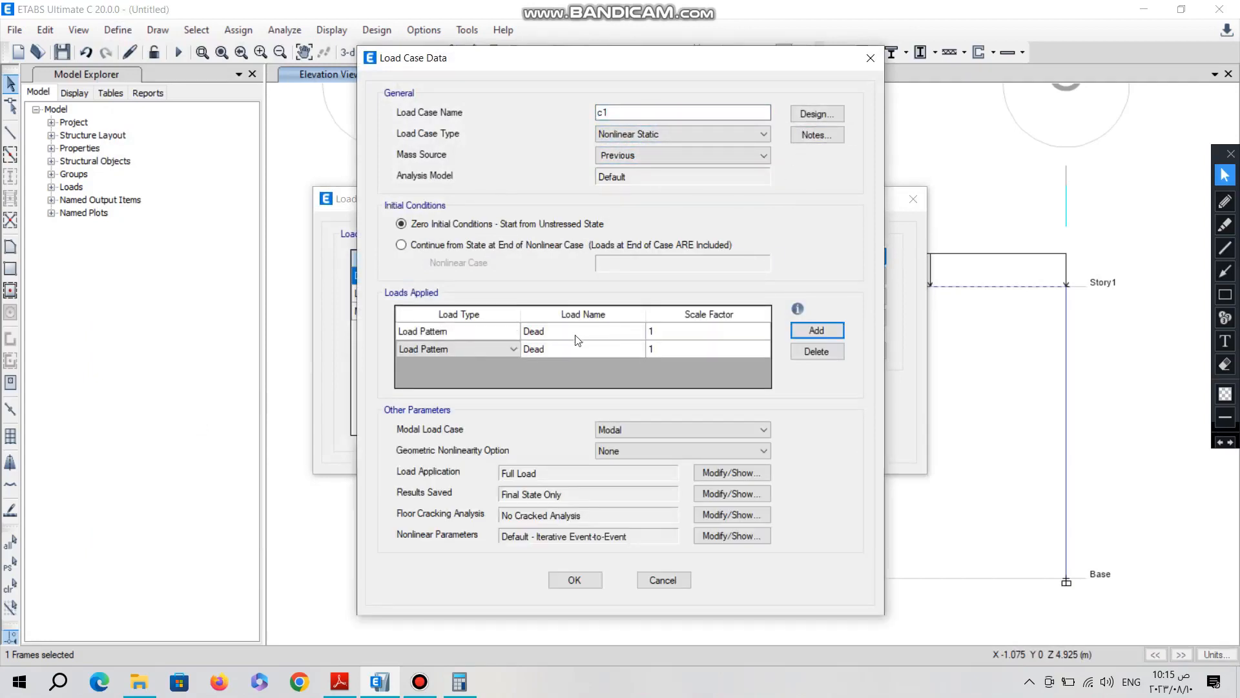
left_click(591, 351)
left_click(530, 376)
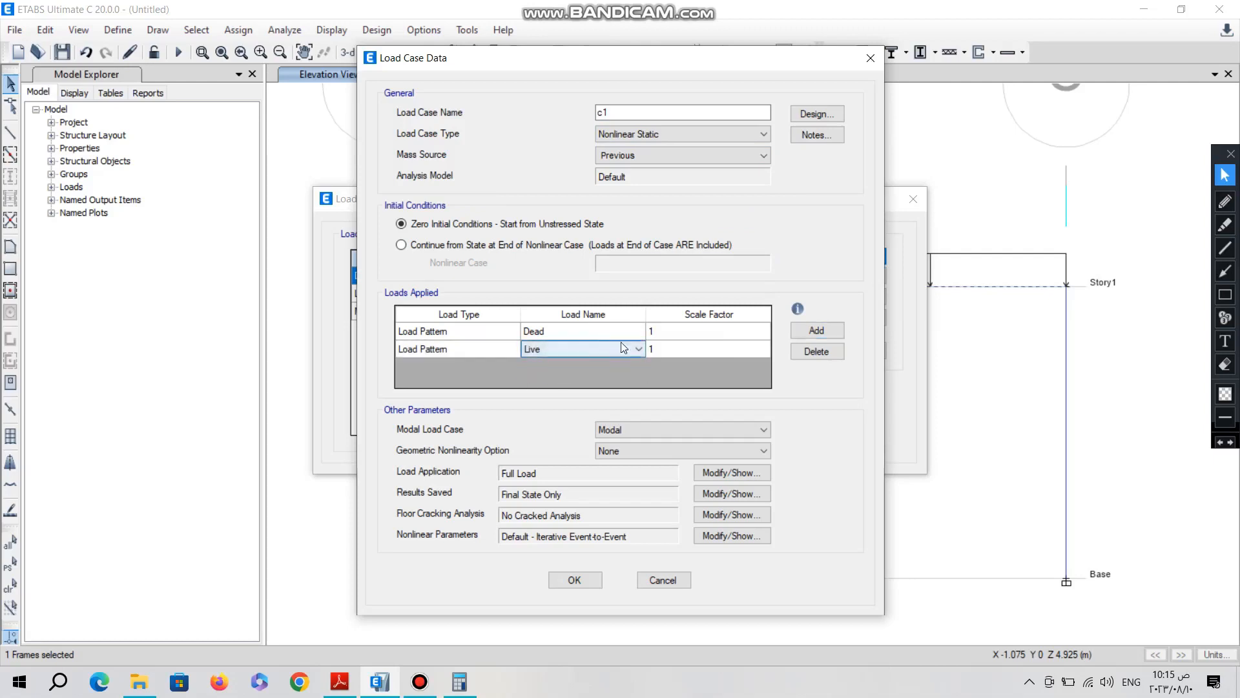
Set the floor cracking analysis of load case c1 to Cracked (Short Term) and save the case
left_click(709, 515)
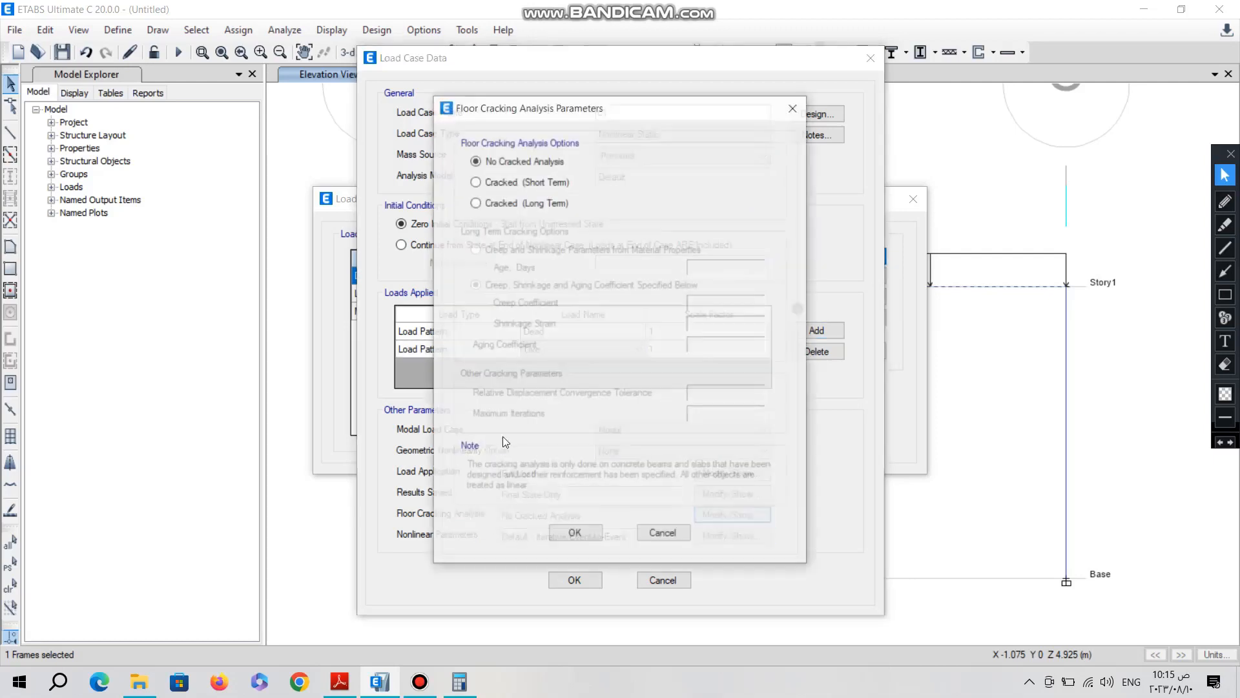
left_click(523, 182)
left_click(575, 535)
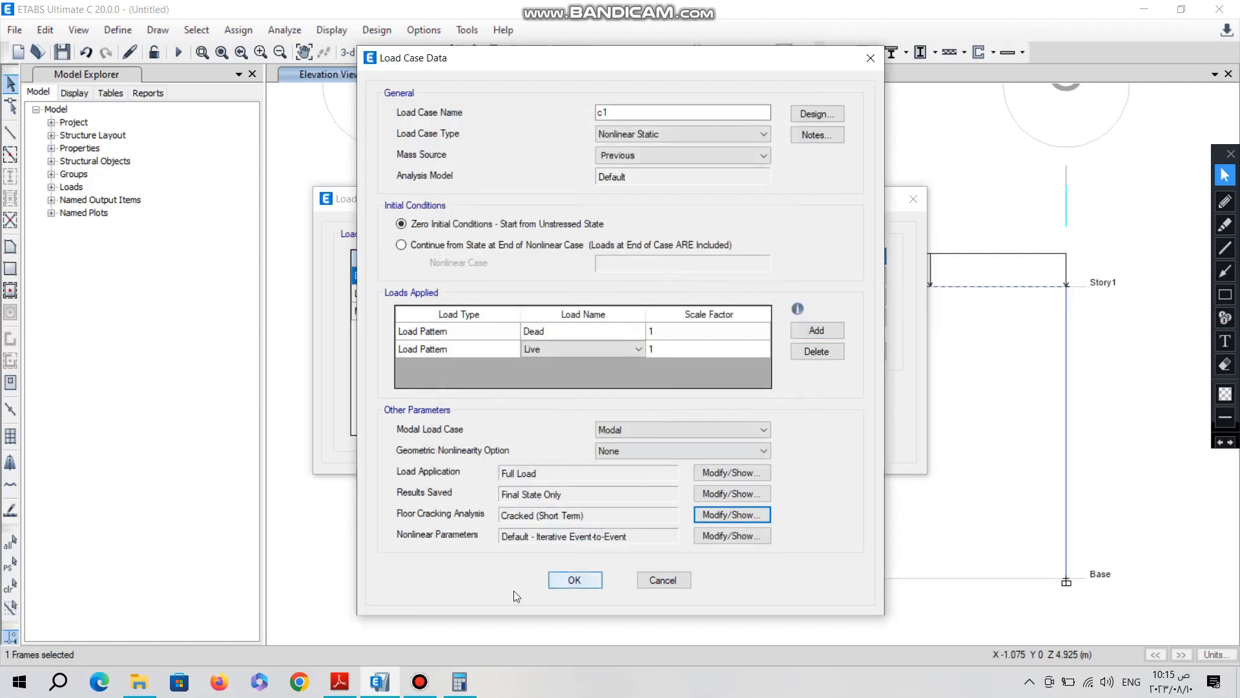
left_click(573, 581)
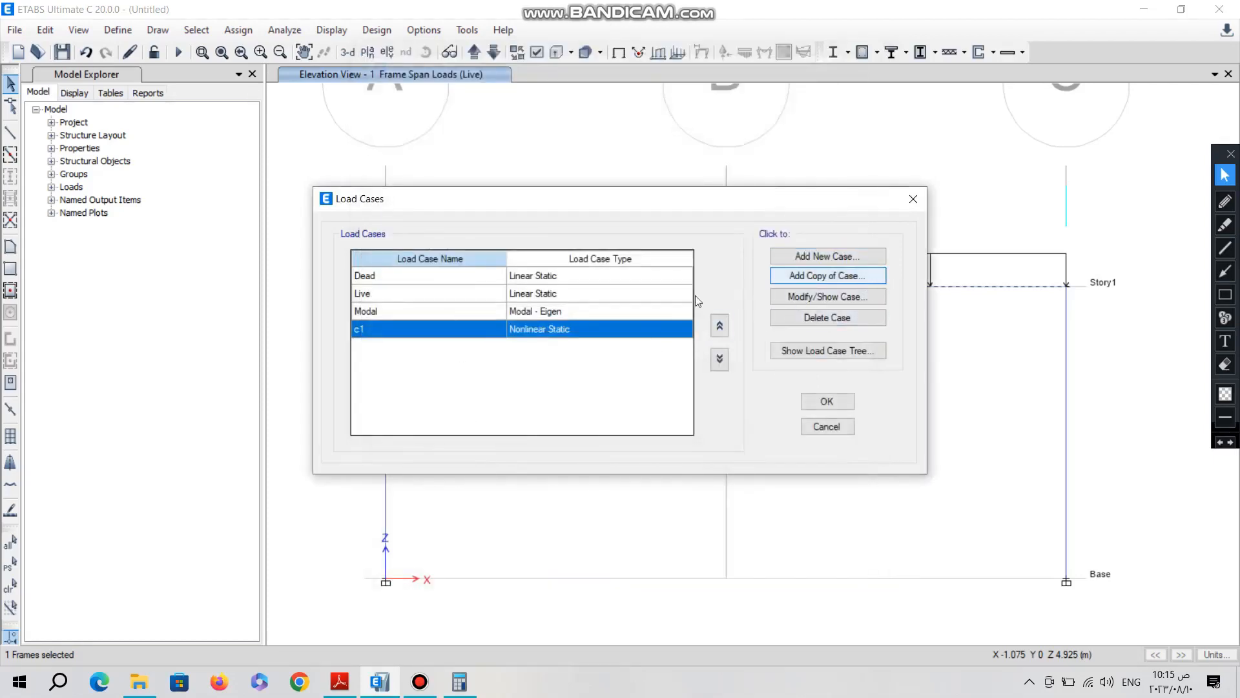
Add a copy of load case c1 with the Live scale factor set to 0.5, checking the sustained load share in deflection.pdf
left_click(820, 275)
left_click(687, 355)
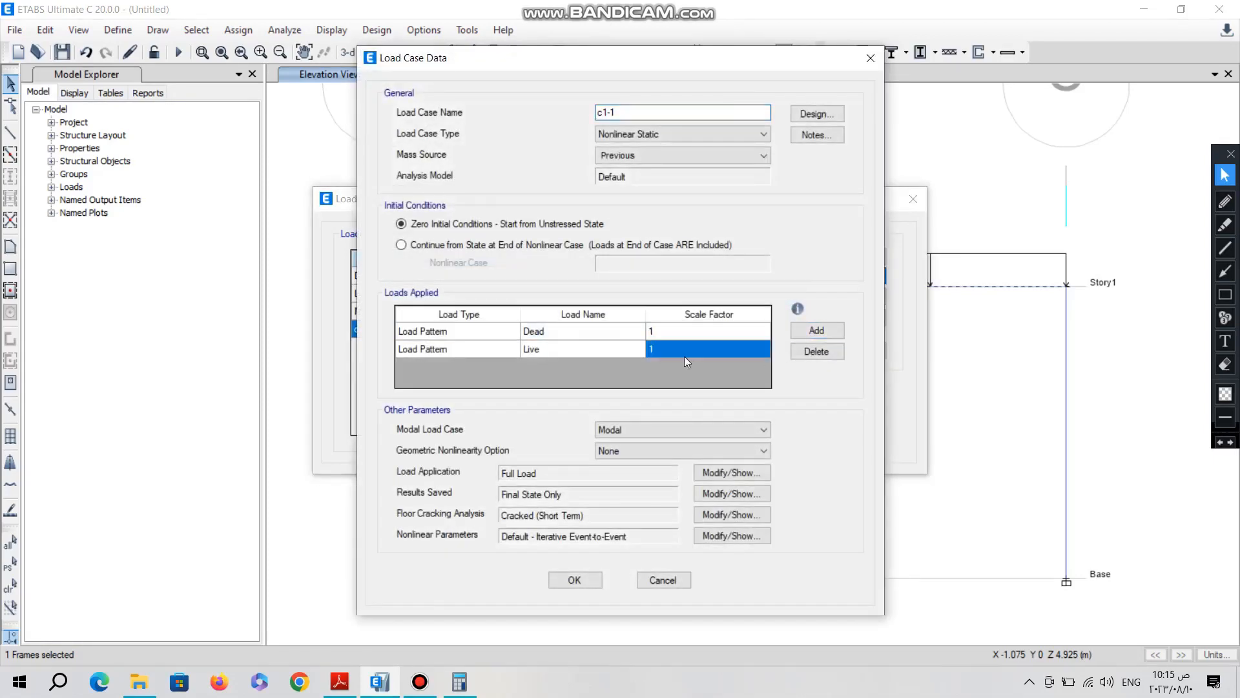
left_click(684, 355)
left_click(341, 681)
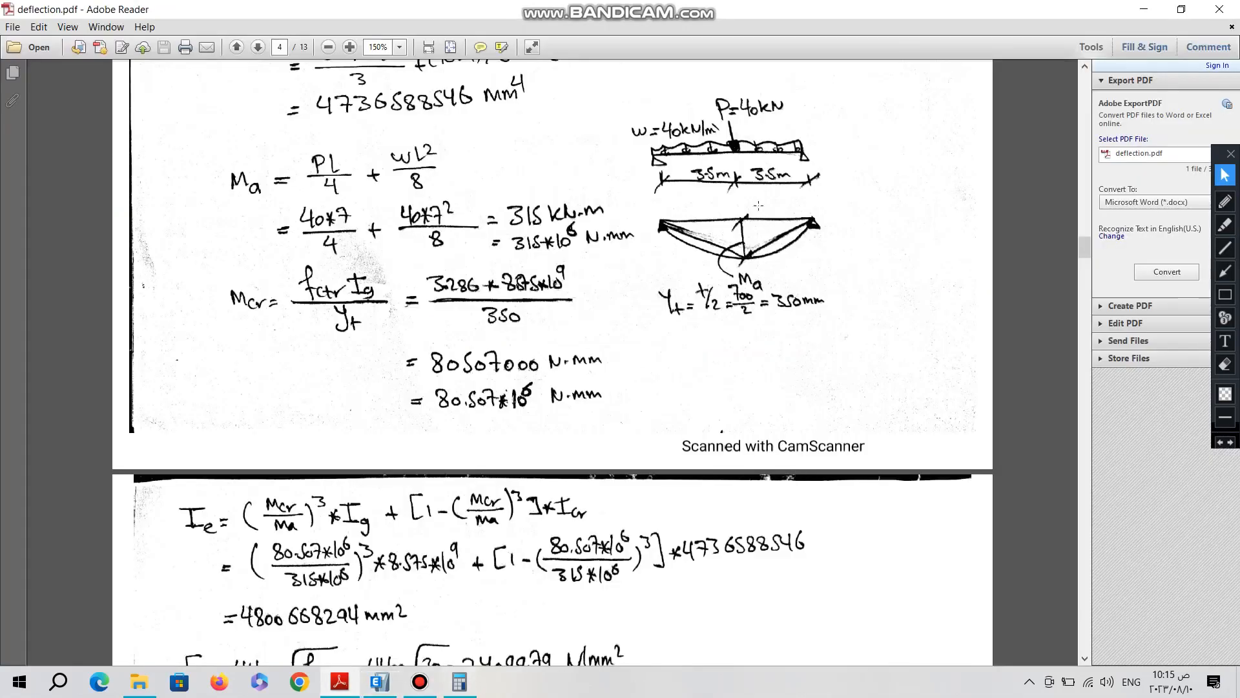
scroll(553, 362, "up", 15)
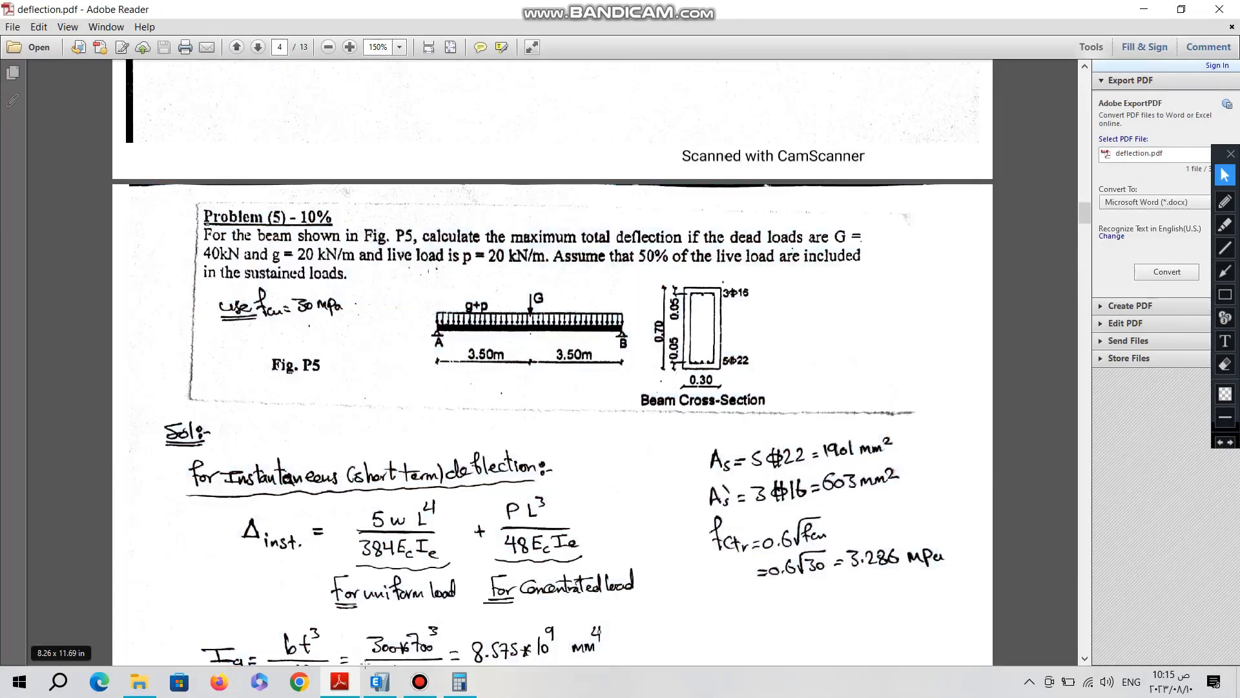
left_click(380, 681)
left_click(572, 578)
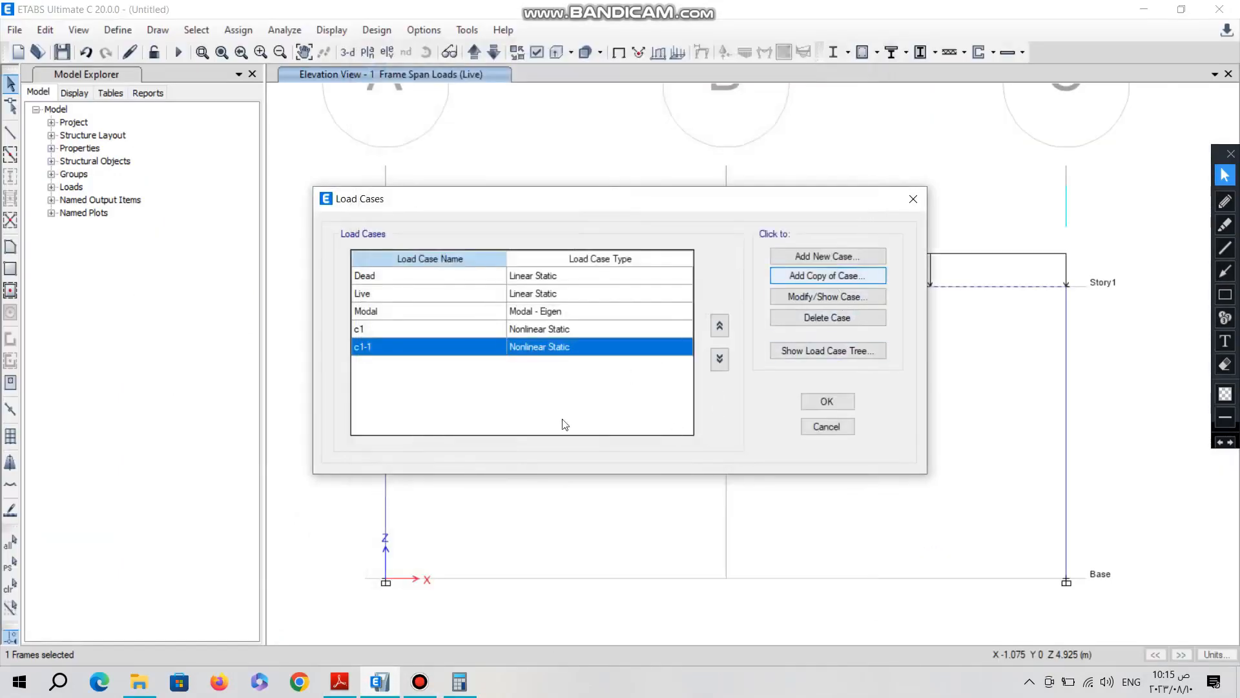
Add a copy of load case c1-1 using Cracked (Long Term) floor cracking with the creep coefficient 1.732 from deflection.pdf
left_click(732, 515)
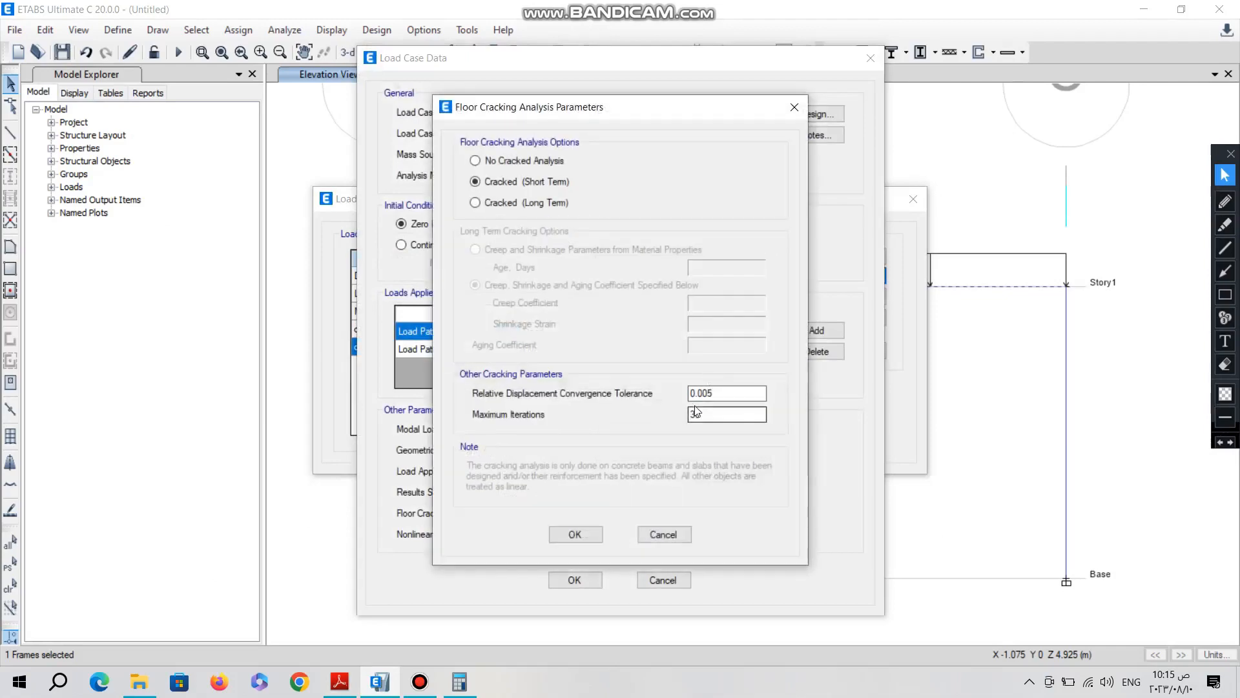
left_click(526, 202)
double_click(722, 301)
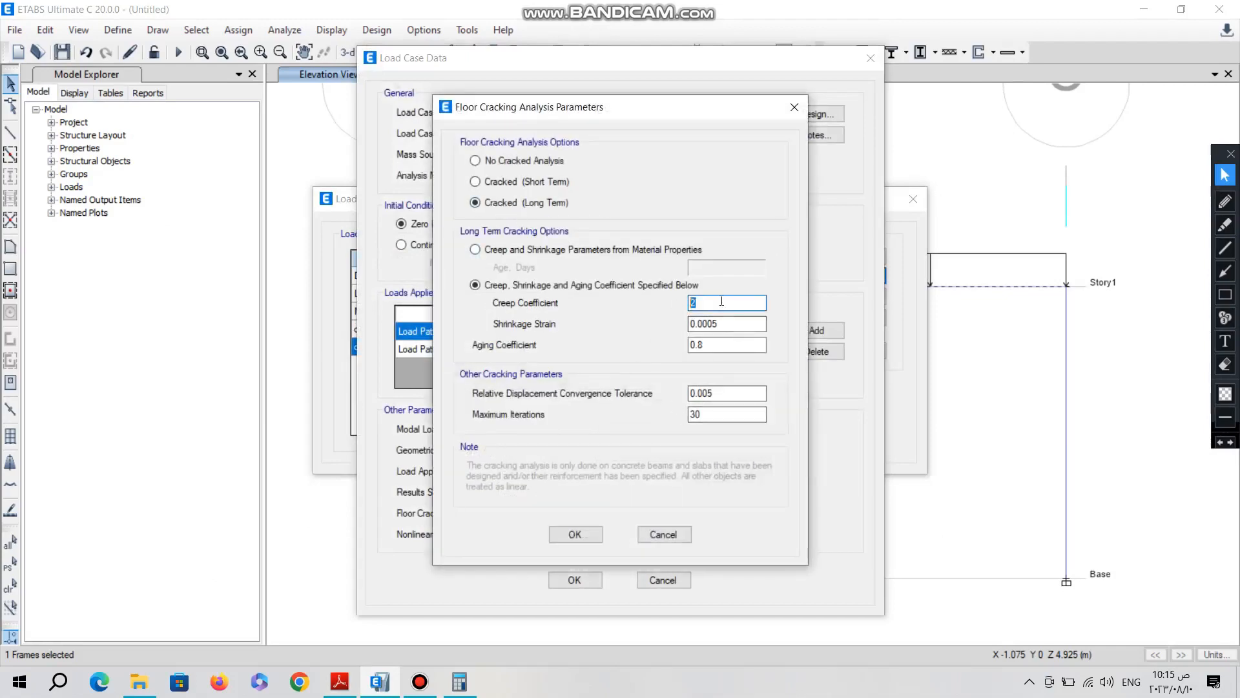
left_click(332, 686)
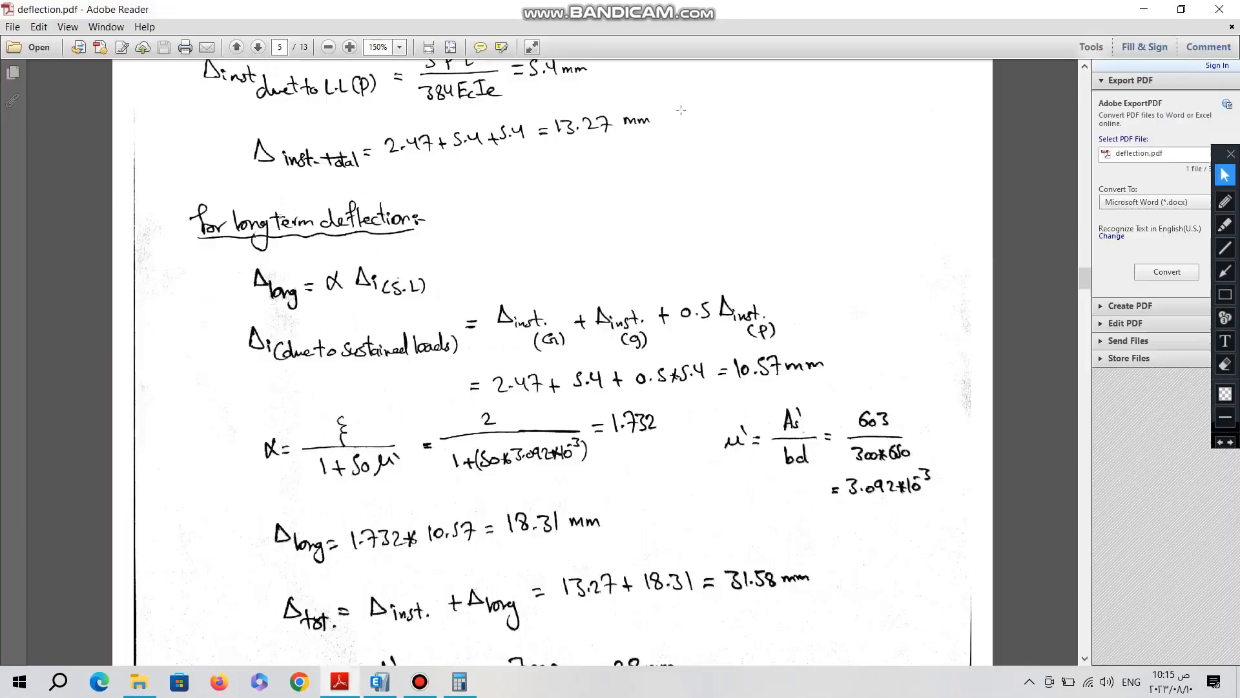
left_click(396, 684)
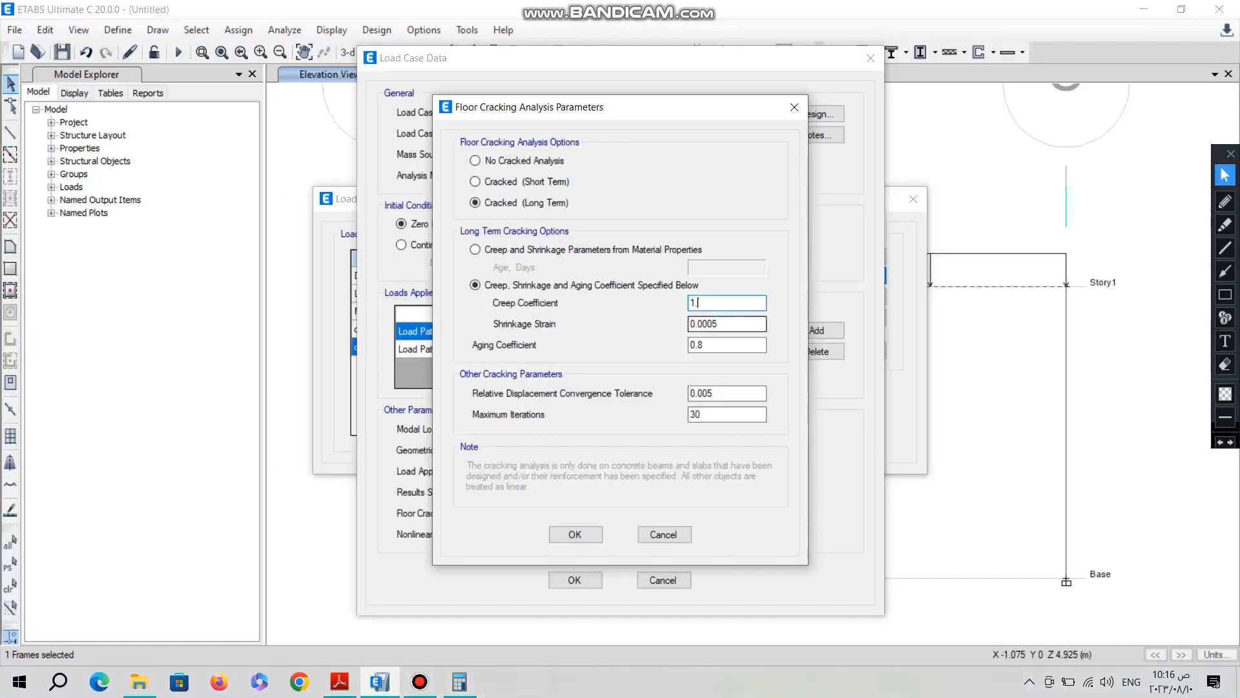
type("5")
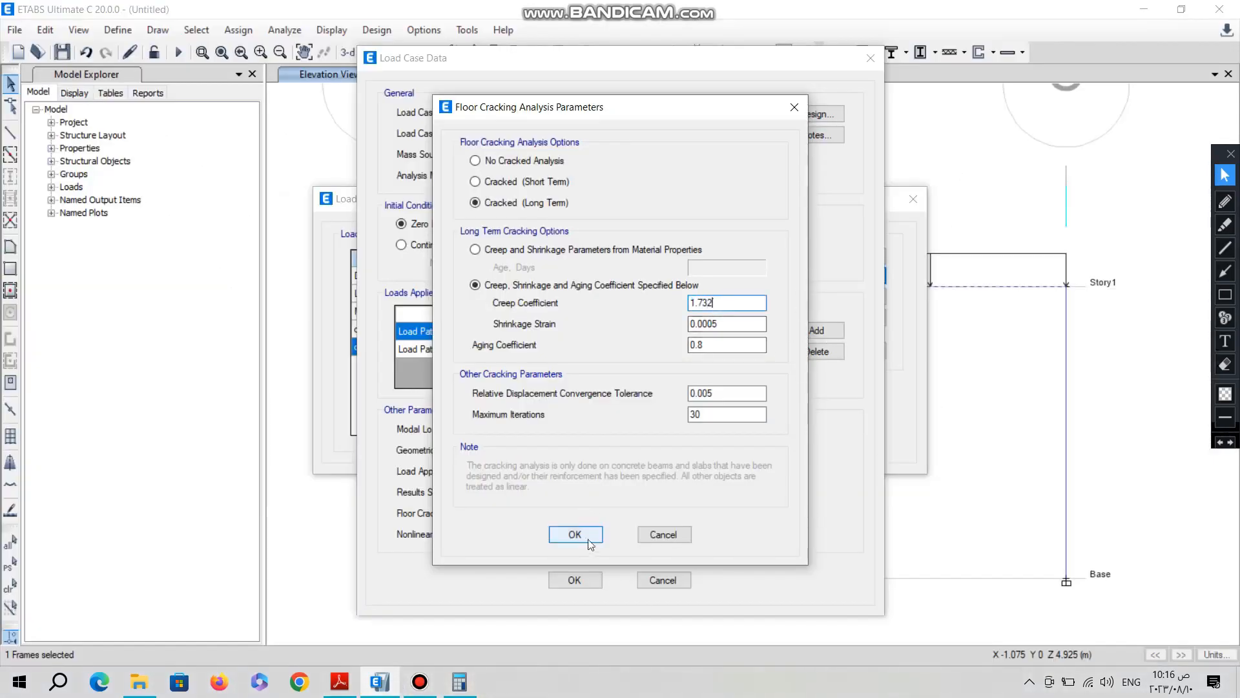
left_click(574, 534)
left_click(575, 580)
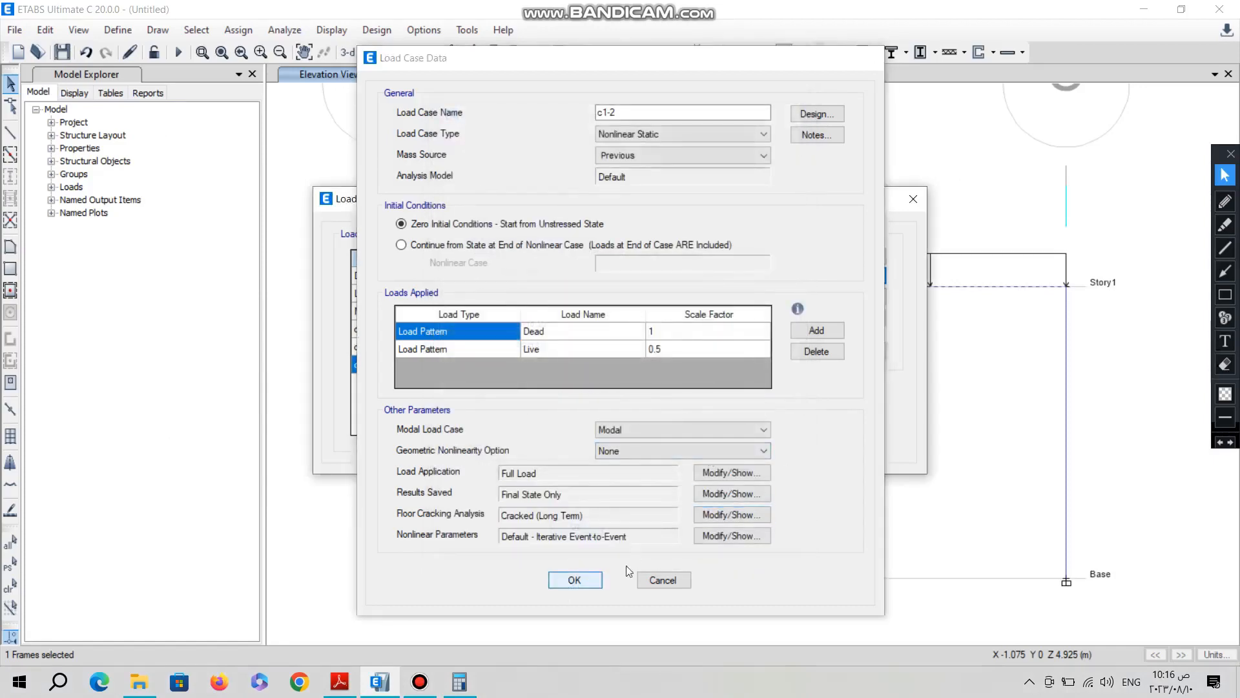
Close the load case definitions and create a Linear Add load combination named long term with three load entries
left_click(848, 399)
left_click(117, 30)
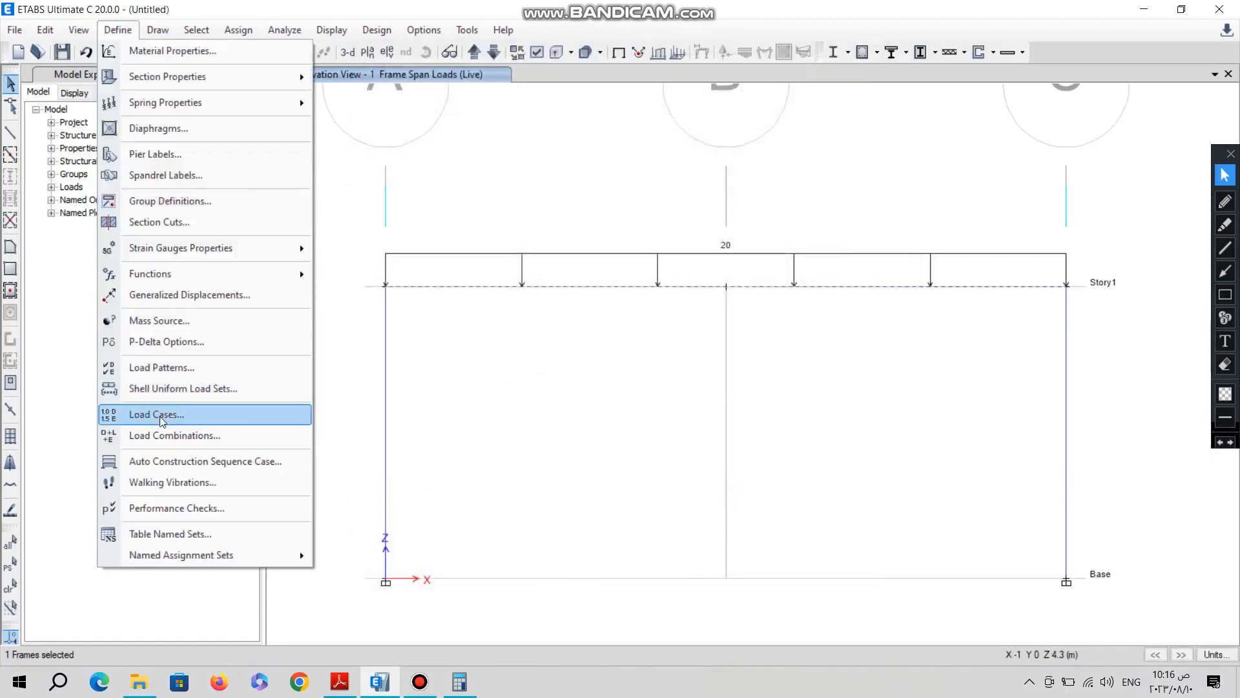
left_click(173, 435)
left_click(684, 270)
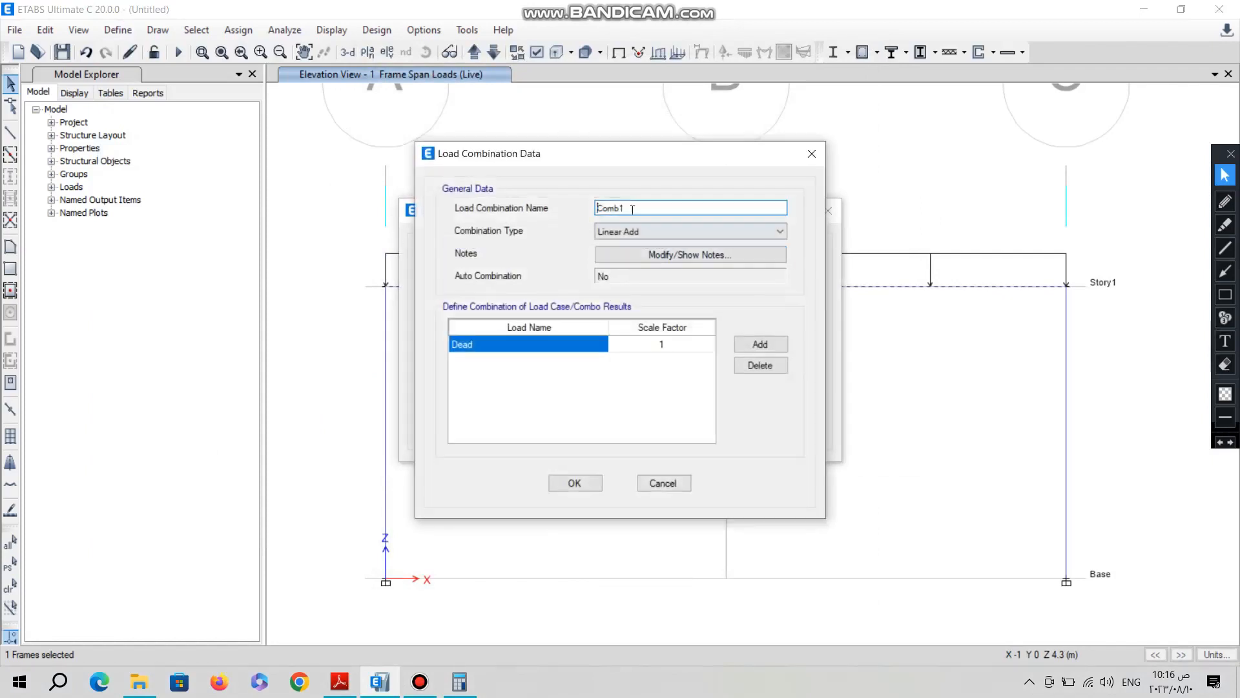
type("long term")
left_click(746, 347)
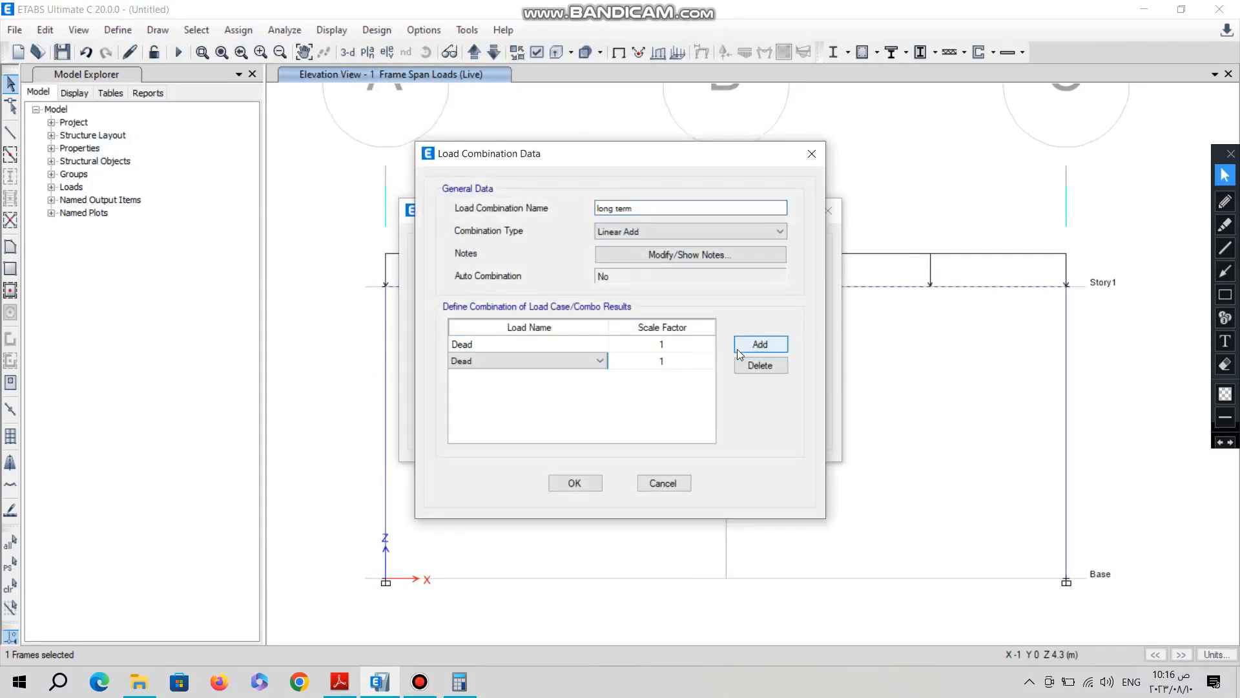
left_click(737, 349)
Assign load cases c1, c1-1 and c1-2 to the long term combination, edit the c1-1 scale factor, and save the combination
left_click(569, 345)
left_click(567, 388)
left_click(574, 363)
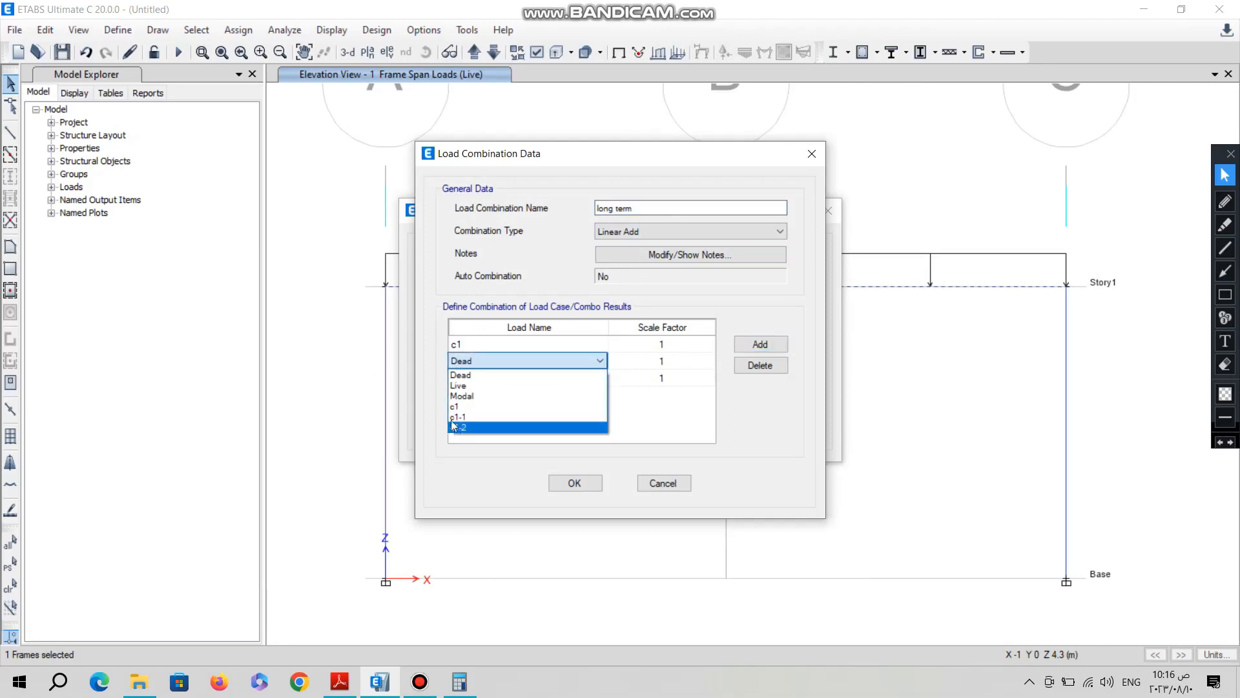
left_click(458, 416)
left_click(510, 378)
left_click(460, 443)
left_click(675, 363)
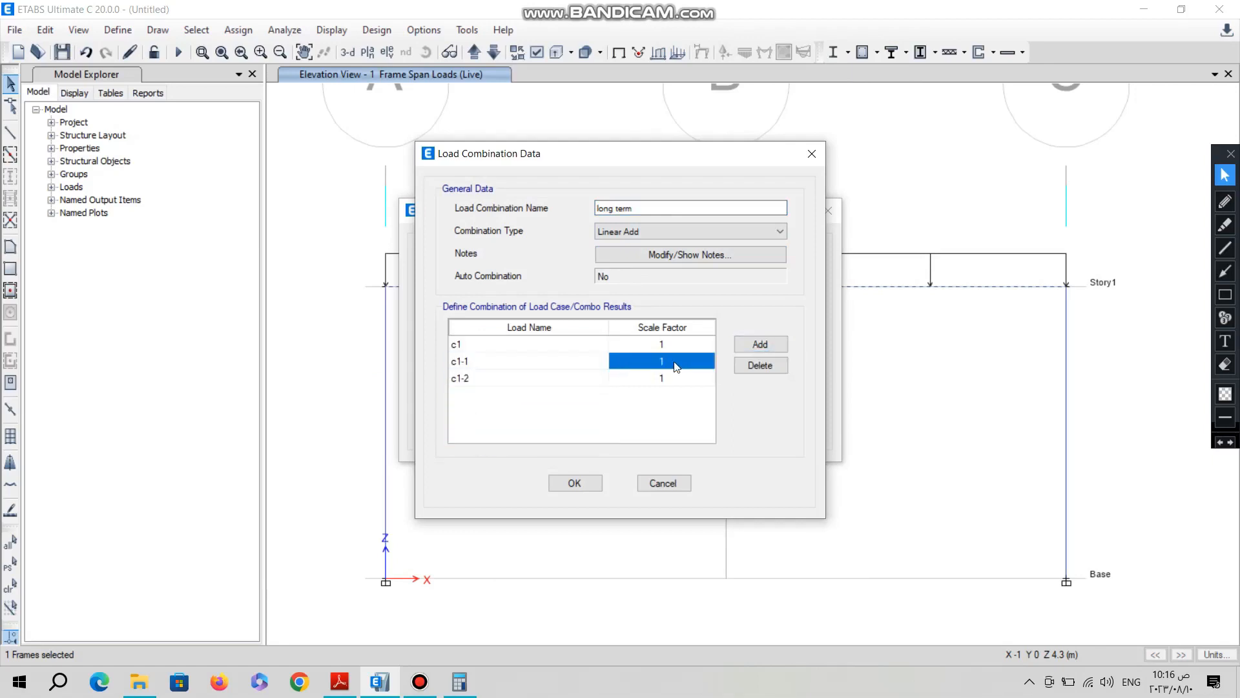
left_click(675, 362)
left_click(586, 483)
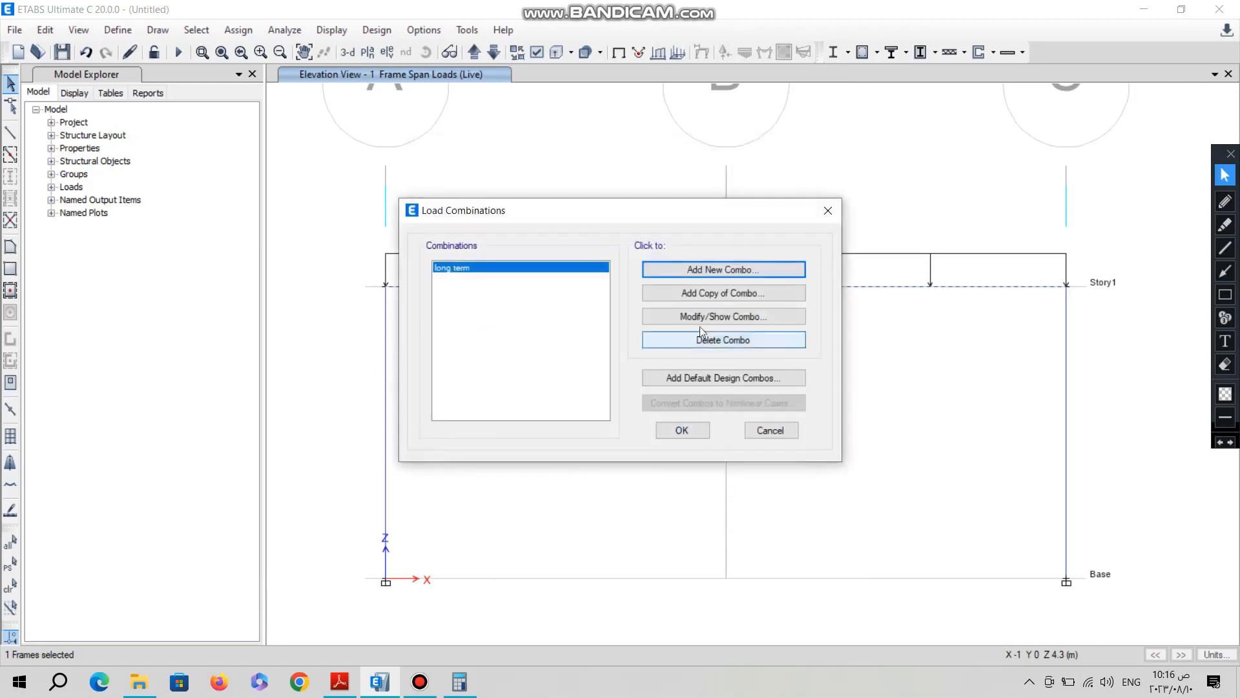
Add load combination Comb1 with Dead and Live at scale factor 1, and run the analysis with the model saved as long term 2
left_click(706, 274)
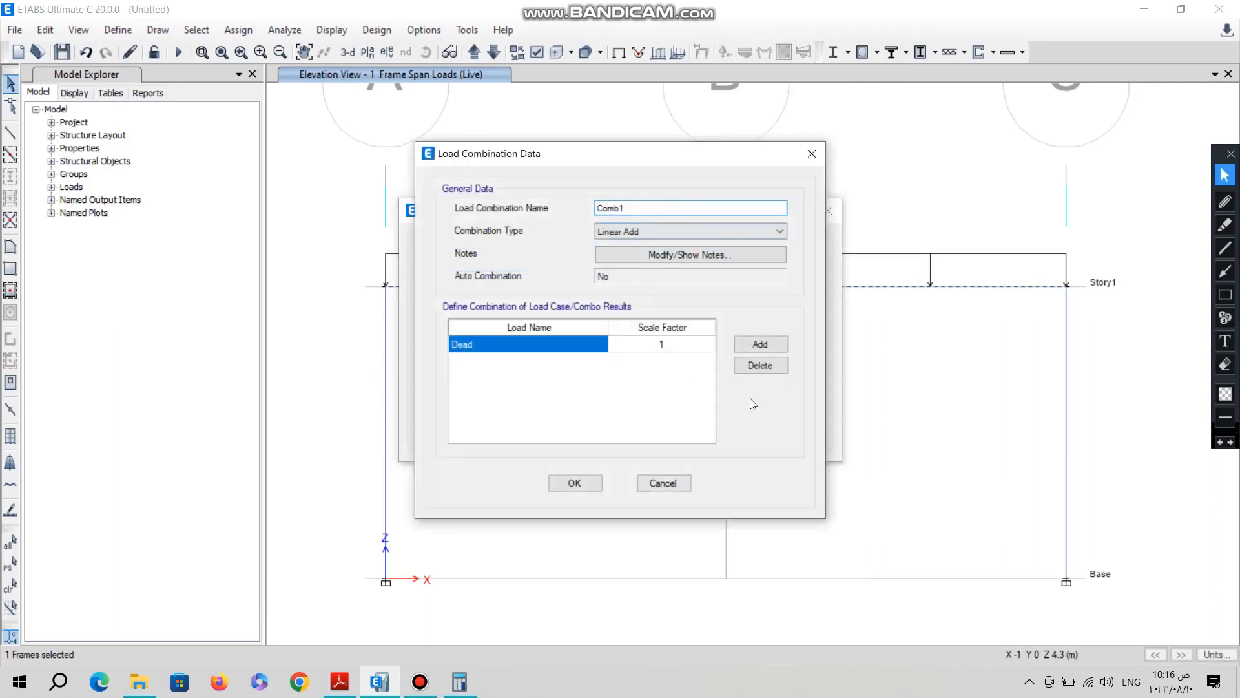
left_click(760, 344)
left_click(555, 396)
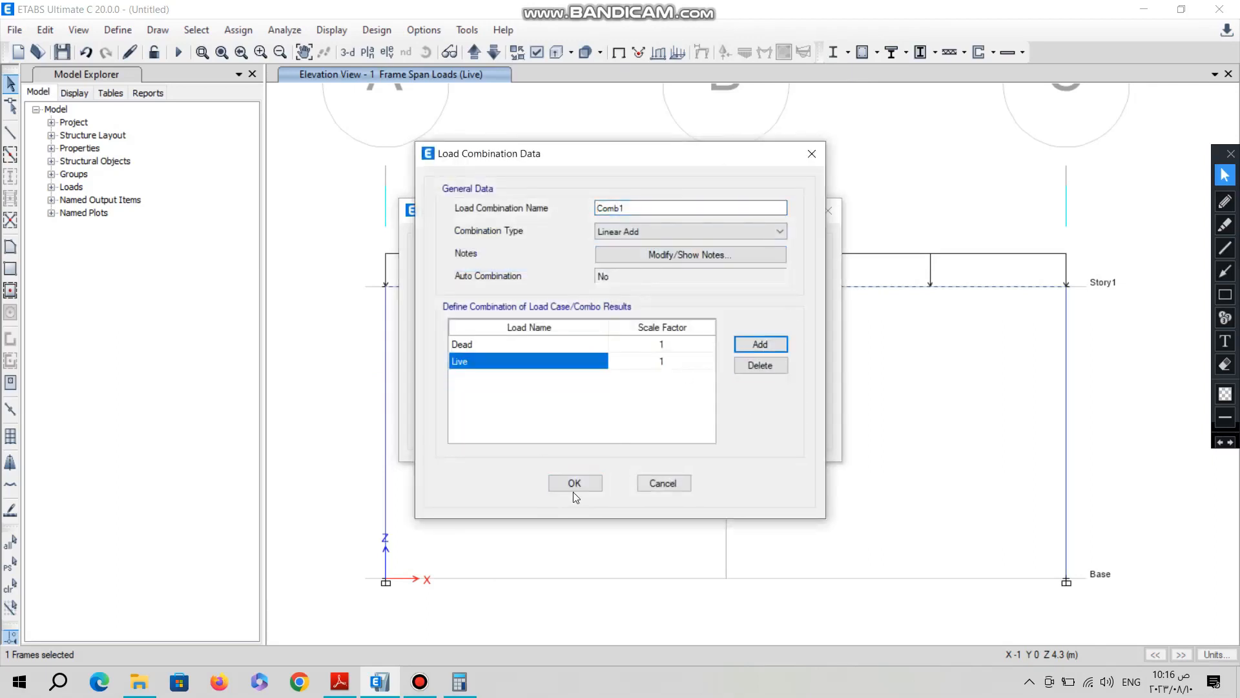
left_click(574, 483)
left_click(682, 431)
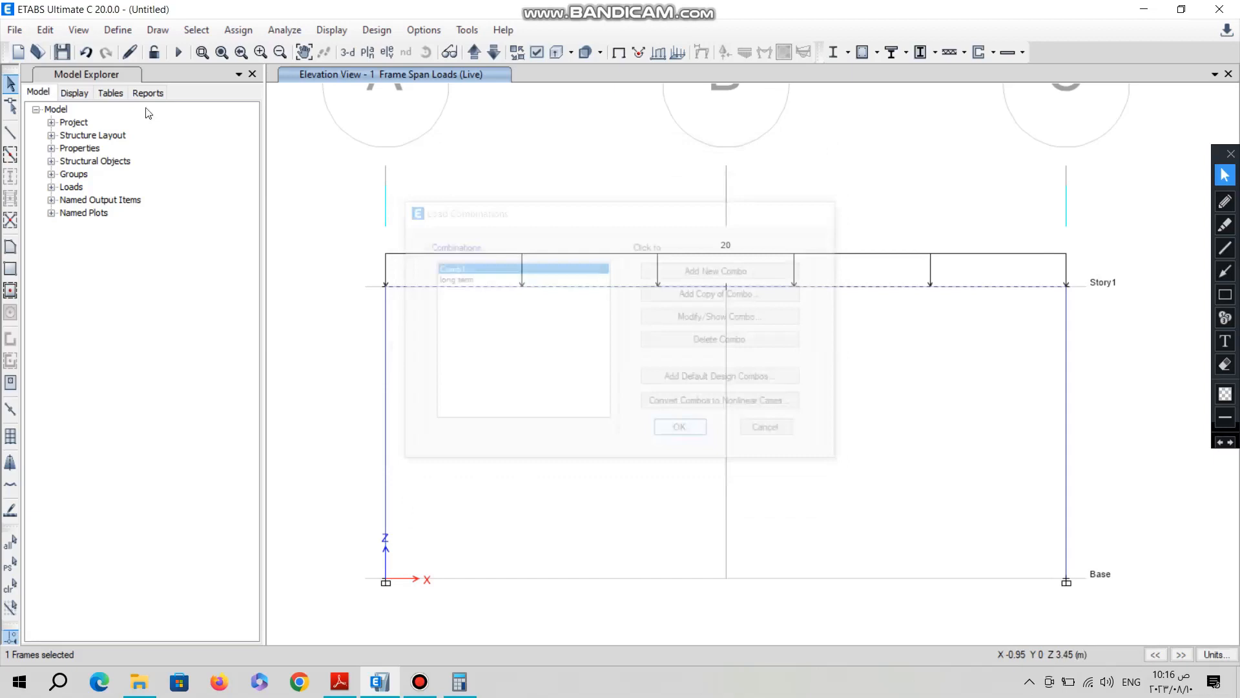
left_click(184, 54)
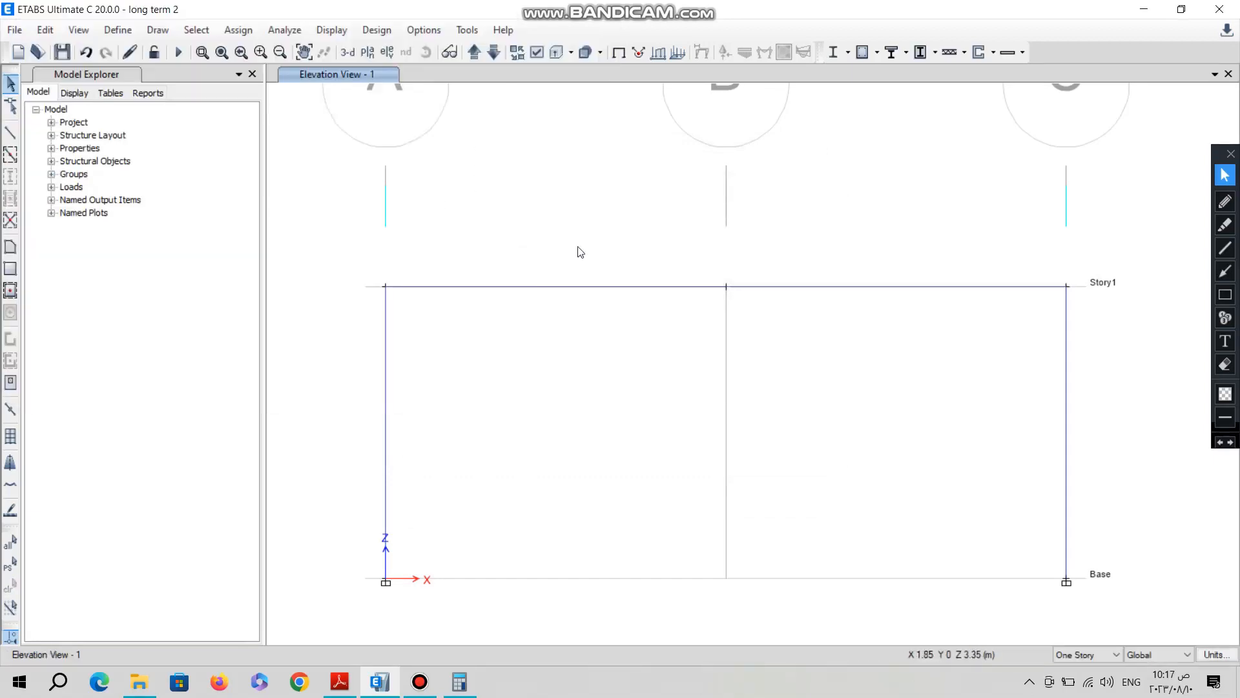
Select the Story1 beam and assign it the option to be considered in floor cracking analysis
left_click_drag(618, 240, 569, 328)
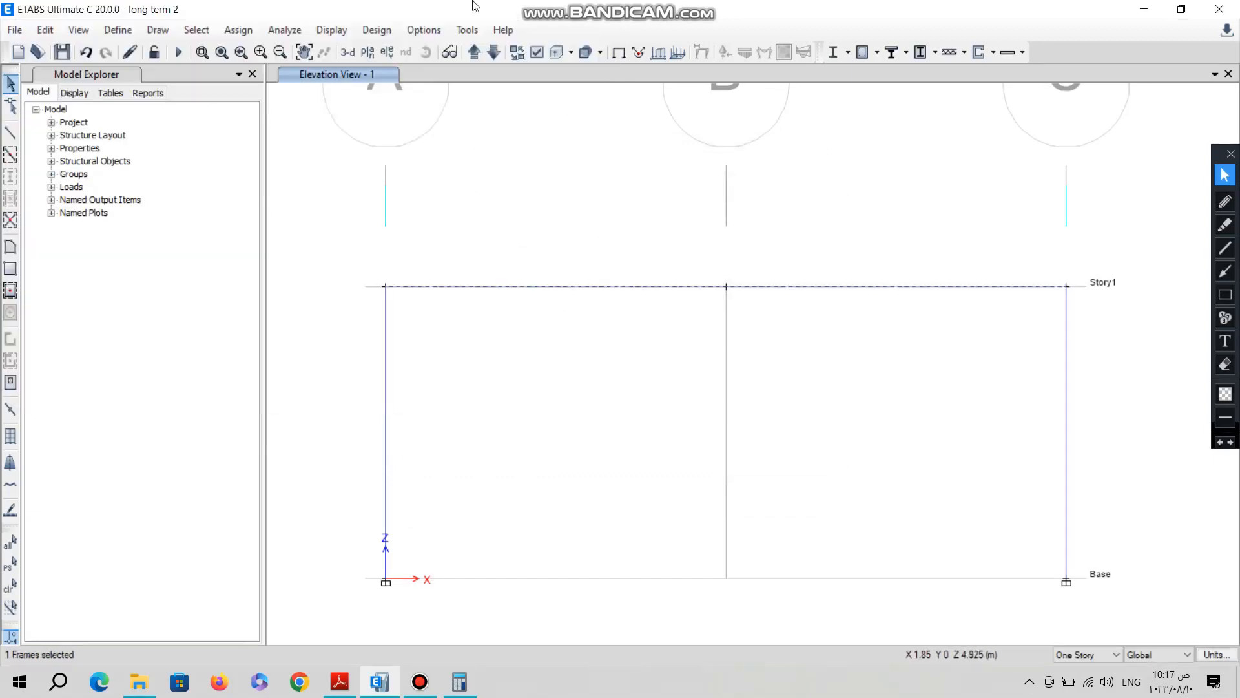
left_click(238, 30)
mouse_move(362, 72)
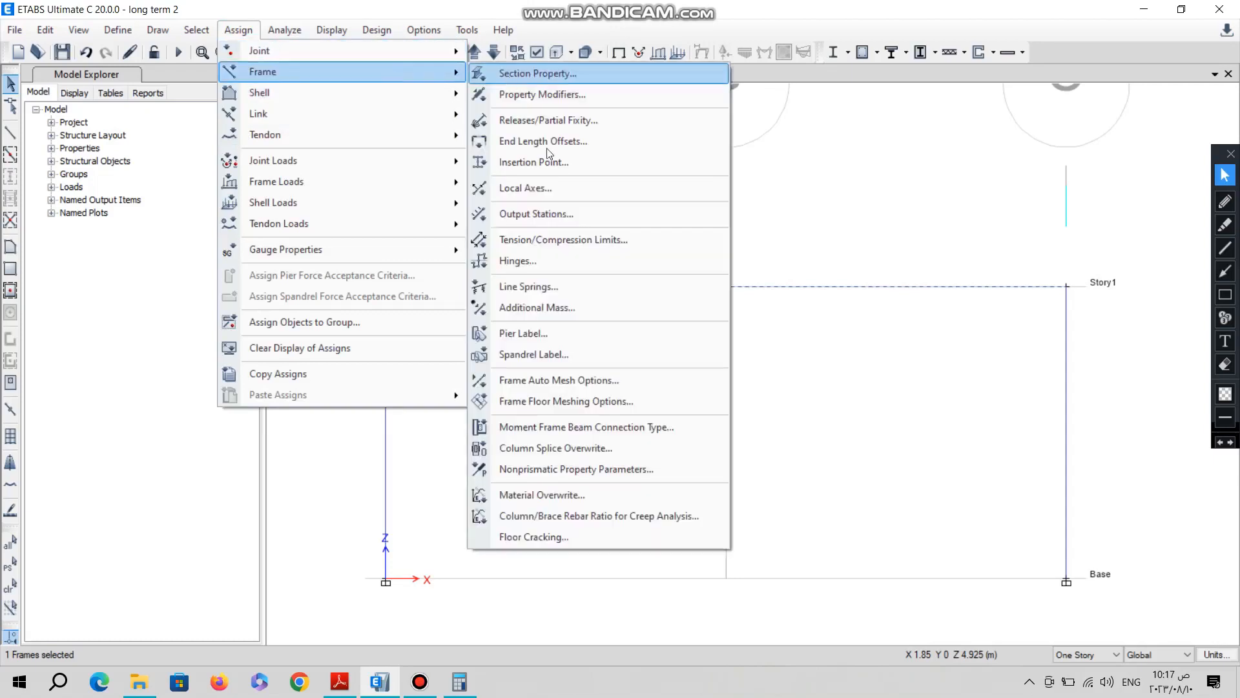
left_click(533, 540)
left_click(554, 340)
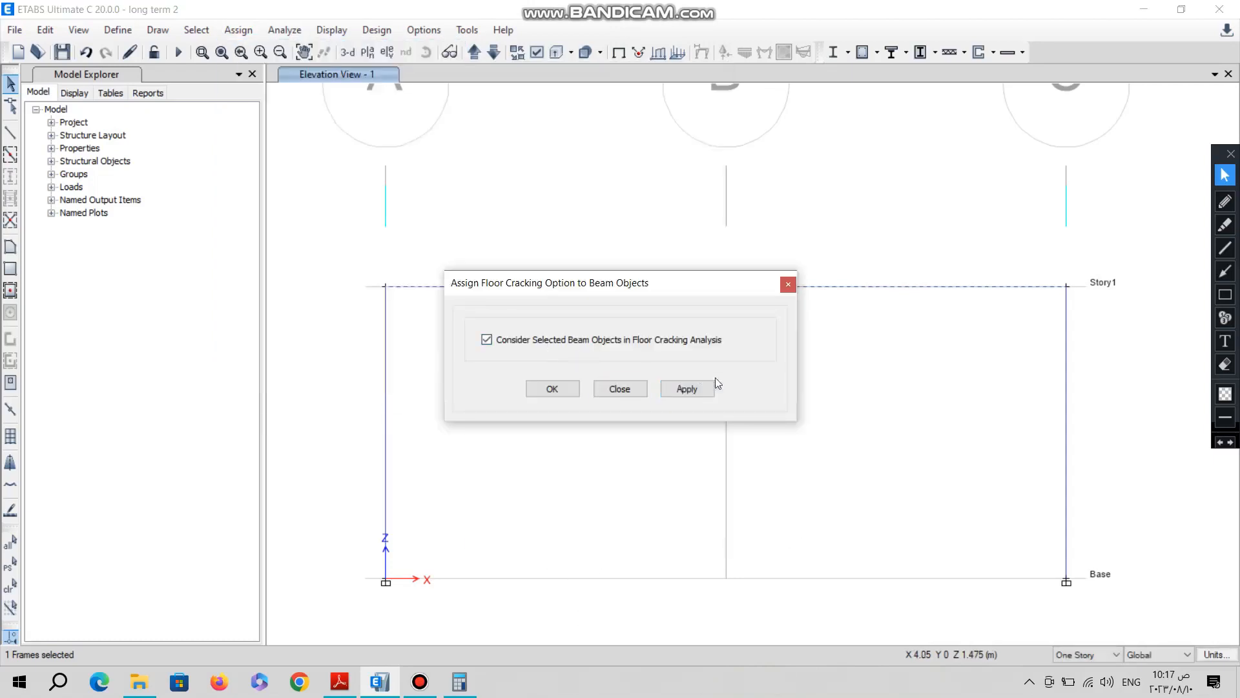
left_click(701, 389)
left_click(541, 389)
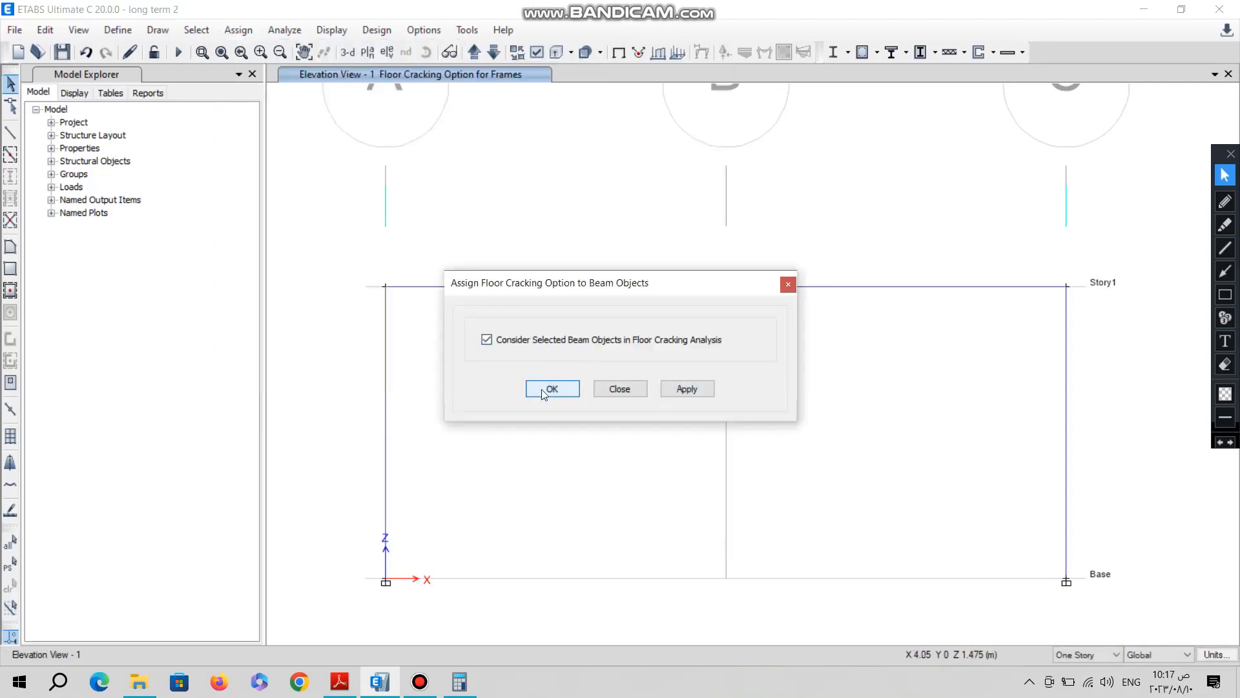
Assign property modifiers of 0.7 to both columns for the moments of inertia about the 2 and 3 axes
left_click(385, 445)
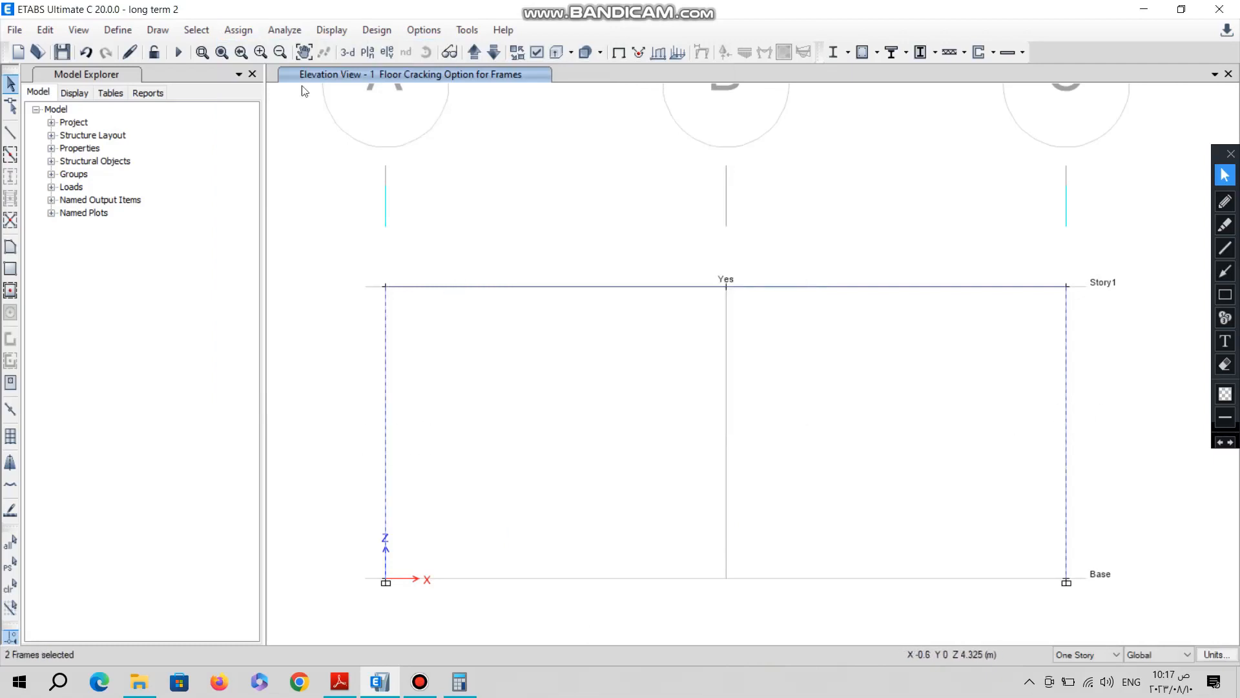
left_click(238, 30)
mouse_move(351, 70)
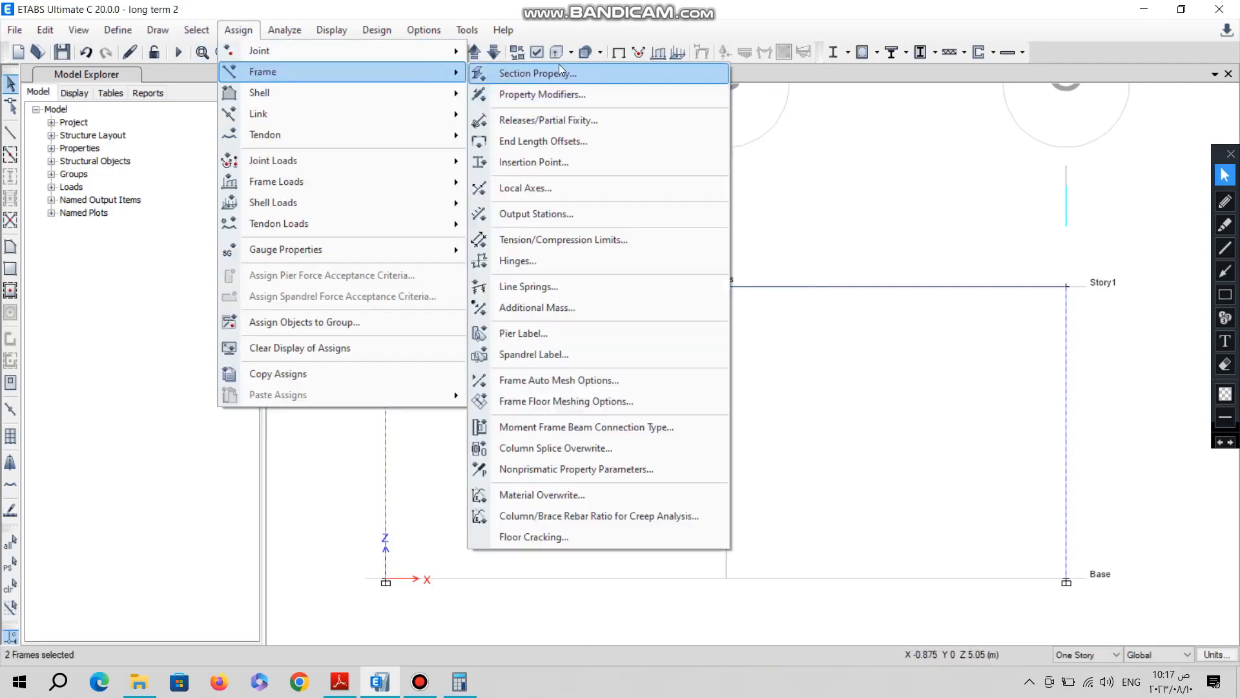
left_click(542, 94)
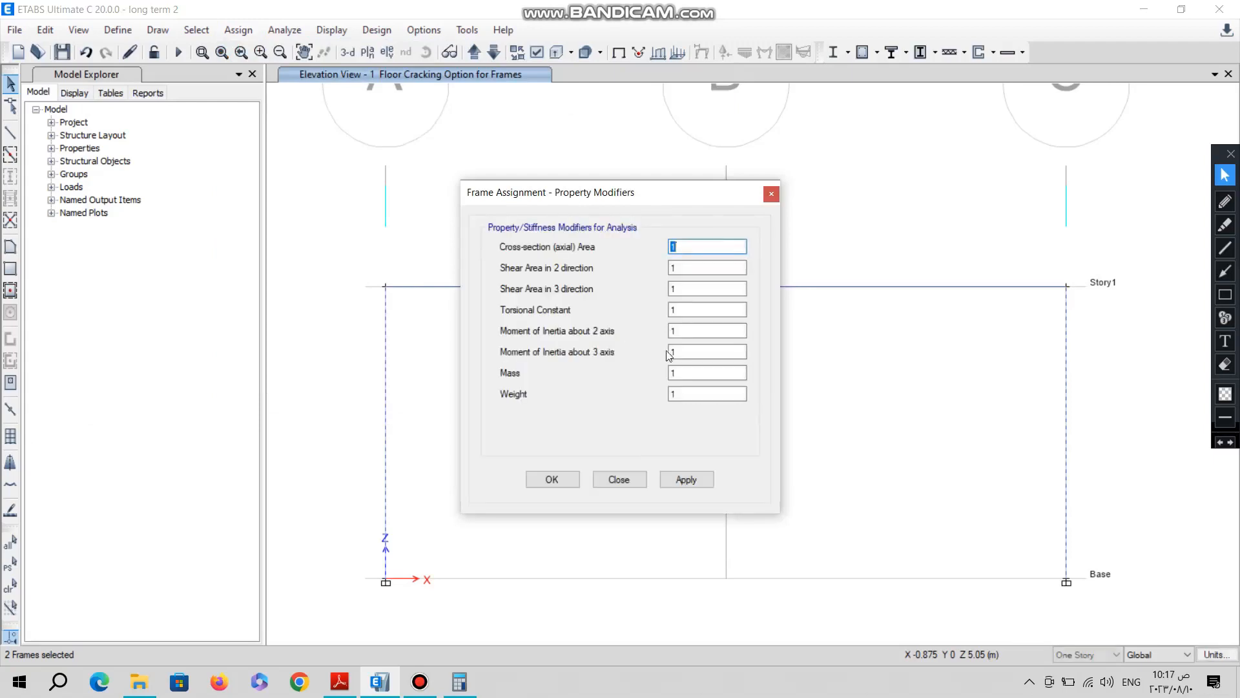
left_click(673, 331)
type(".7")
key("Tab")
type(".7")
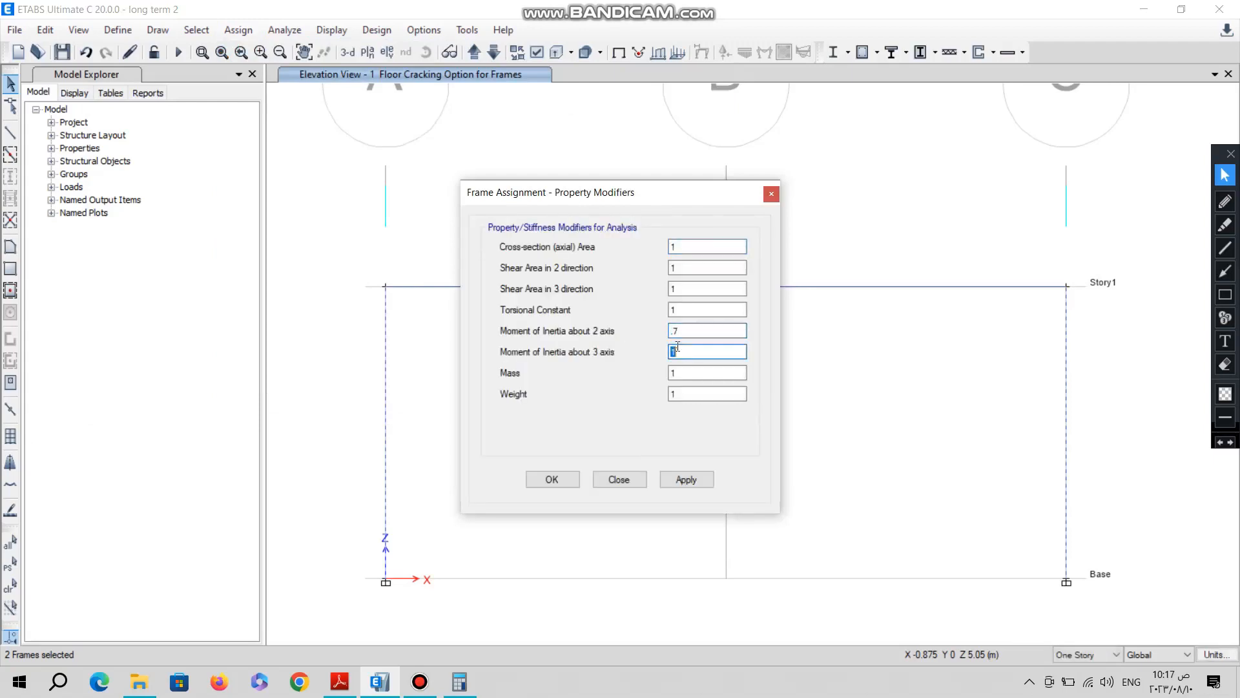
left_click(552, 478)
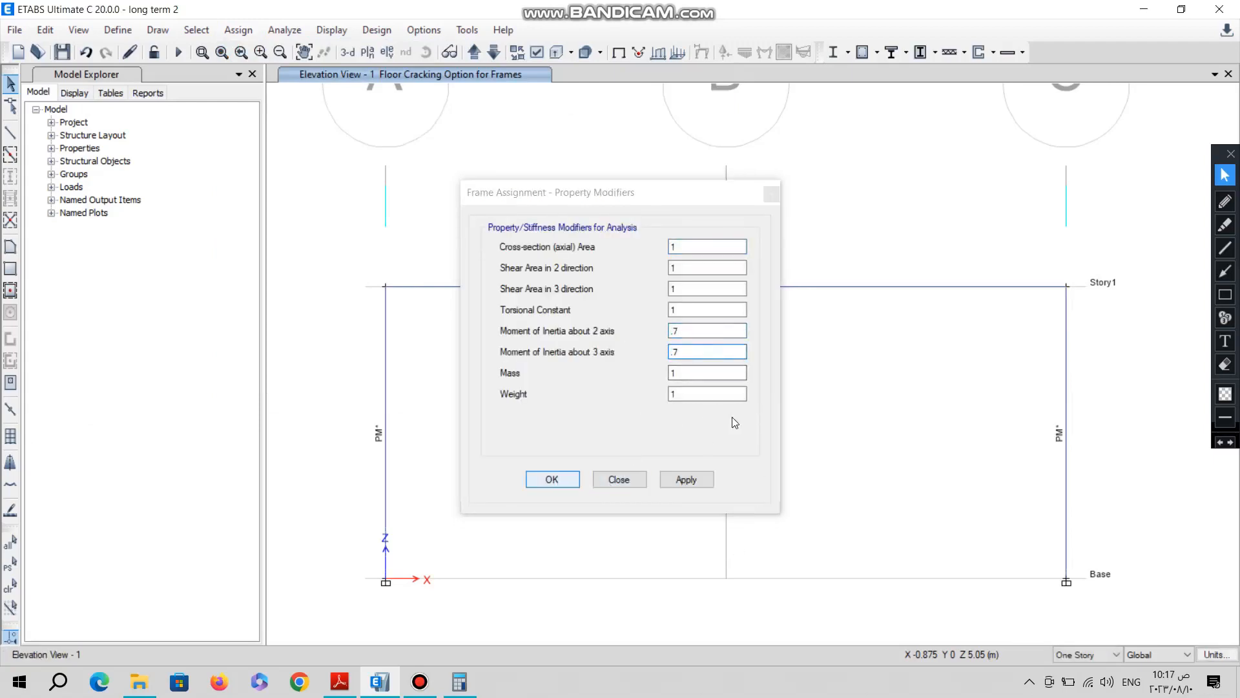
Run the analysis and display the deformed shape for the long term combination with Displacement UZ contours drawn on objects
left_click(179, 52)
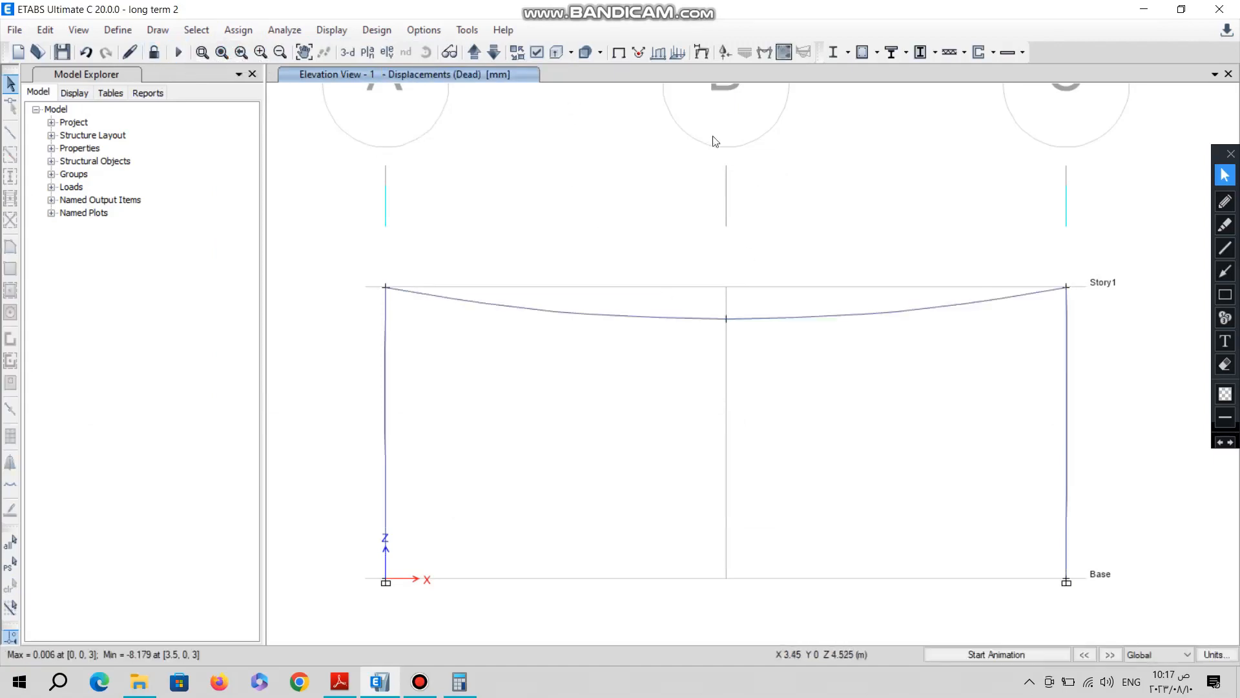
left_click(705, 55)
left_click(594, 103)
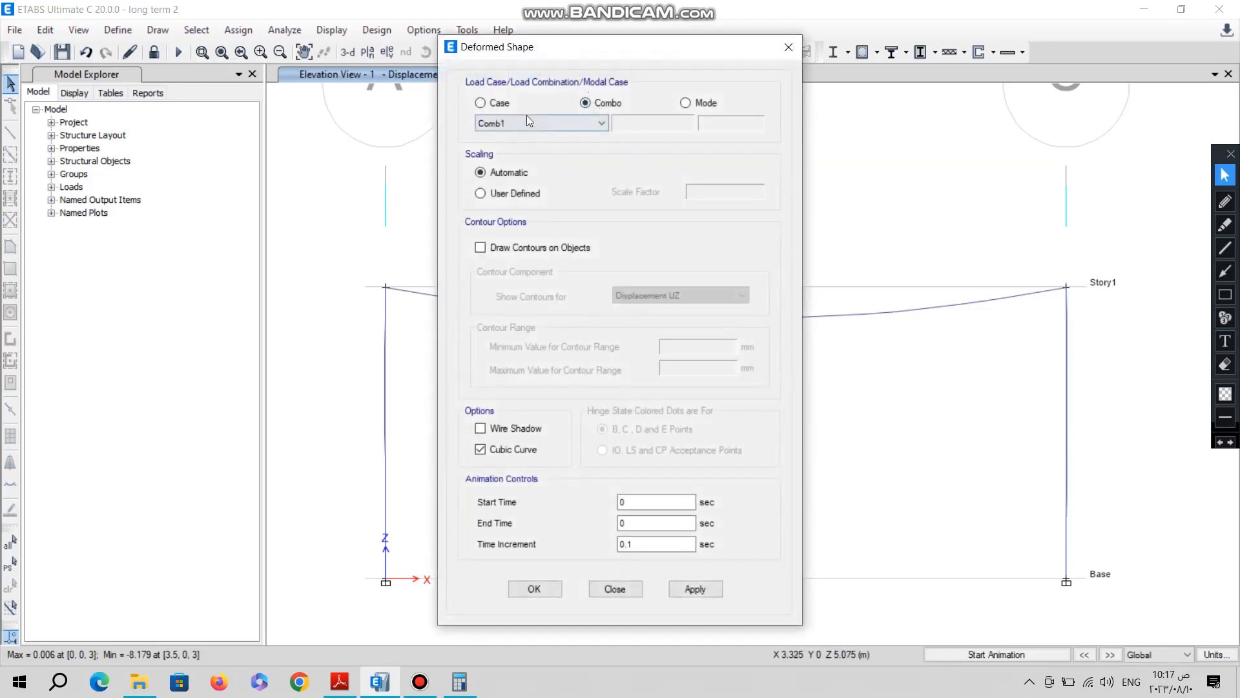
left_click(526, 123)
left_click(512, 145)
left_click(480, 247)
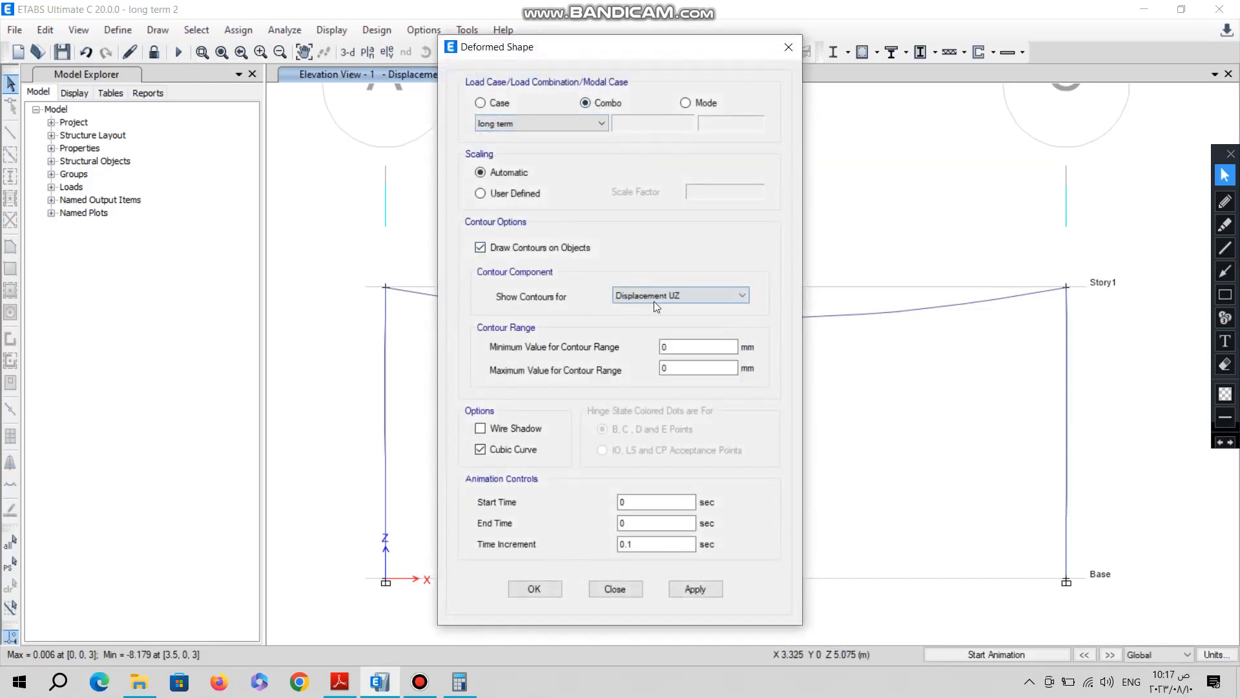
left_click(686, 589)
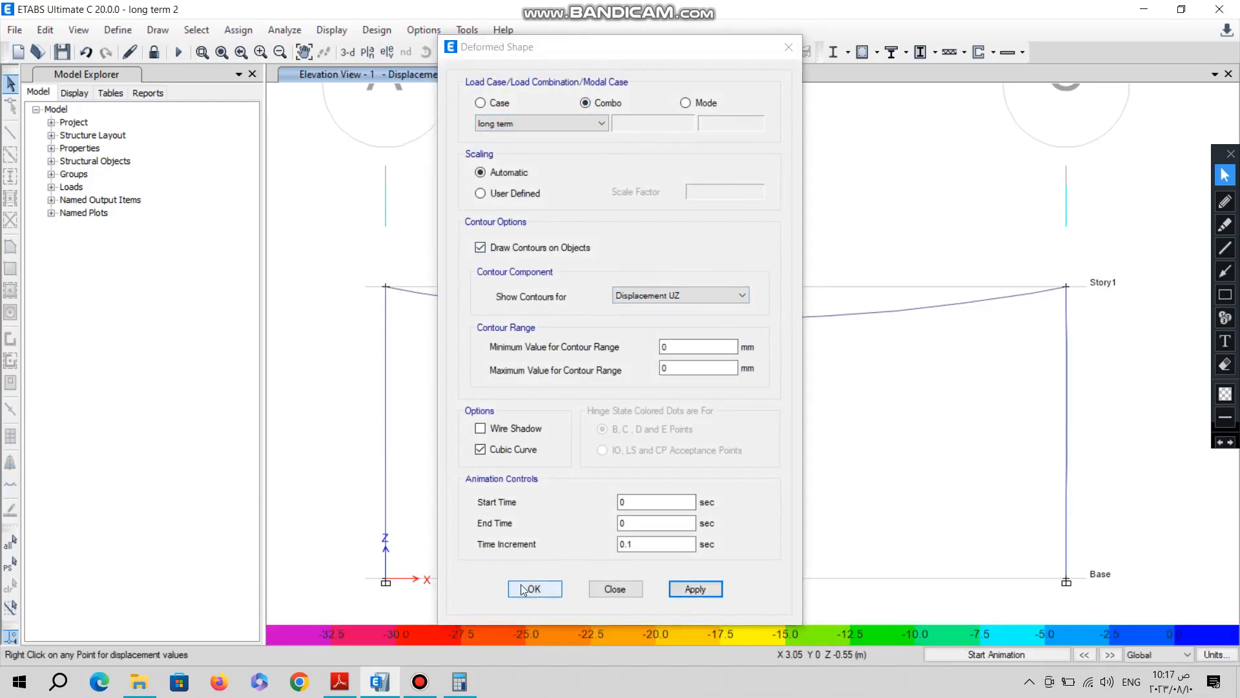
left_click(532, 590)
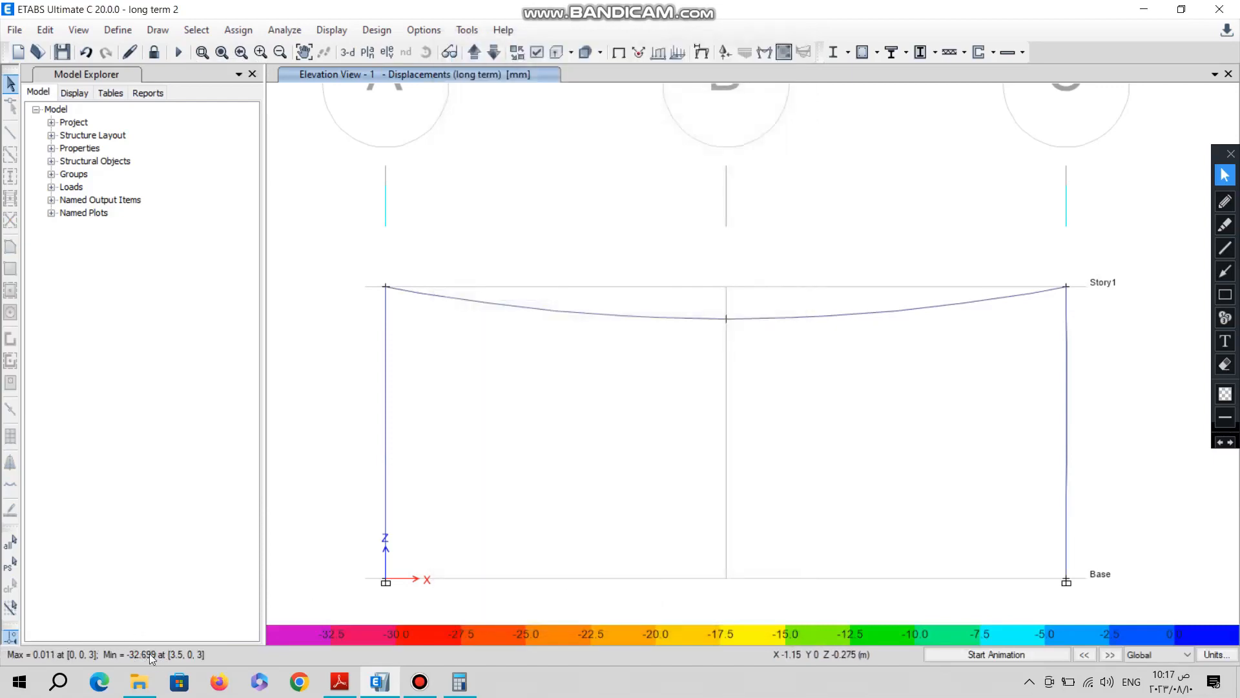
Switch to deflection.pdf in Adobe Reader to compare the hand-calculated total deflection with the model's result
left_click(342, 675)
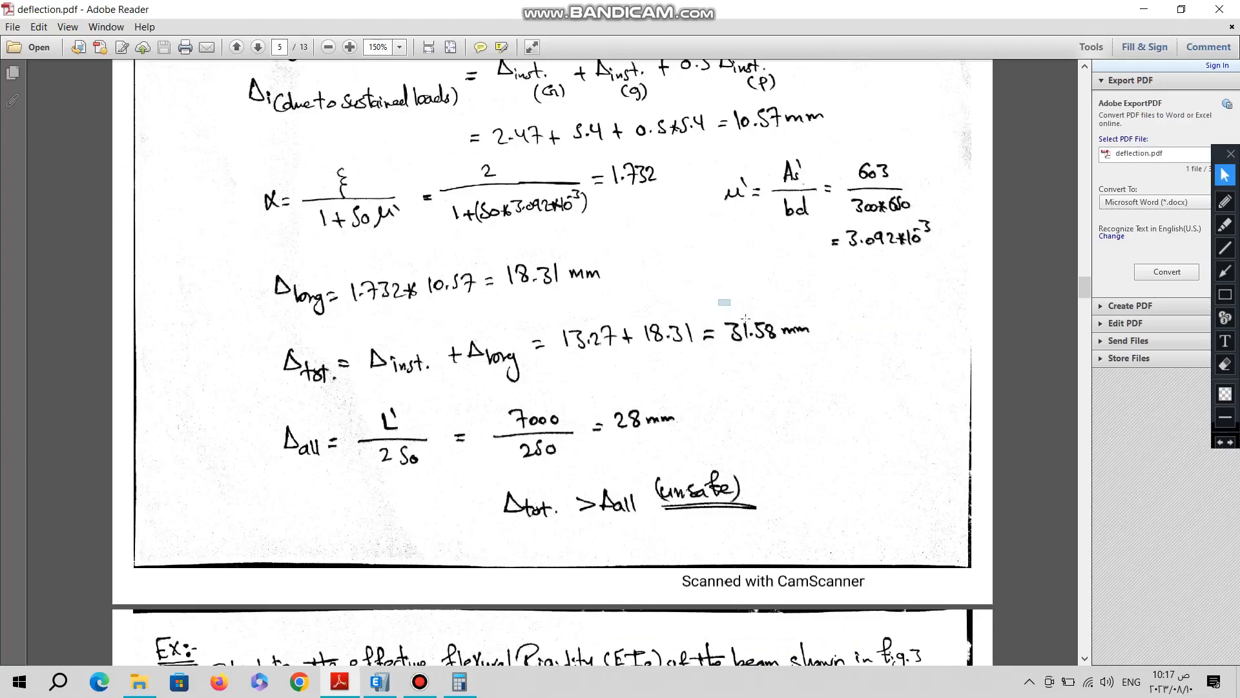